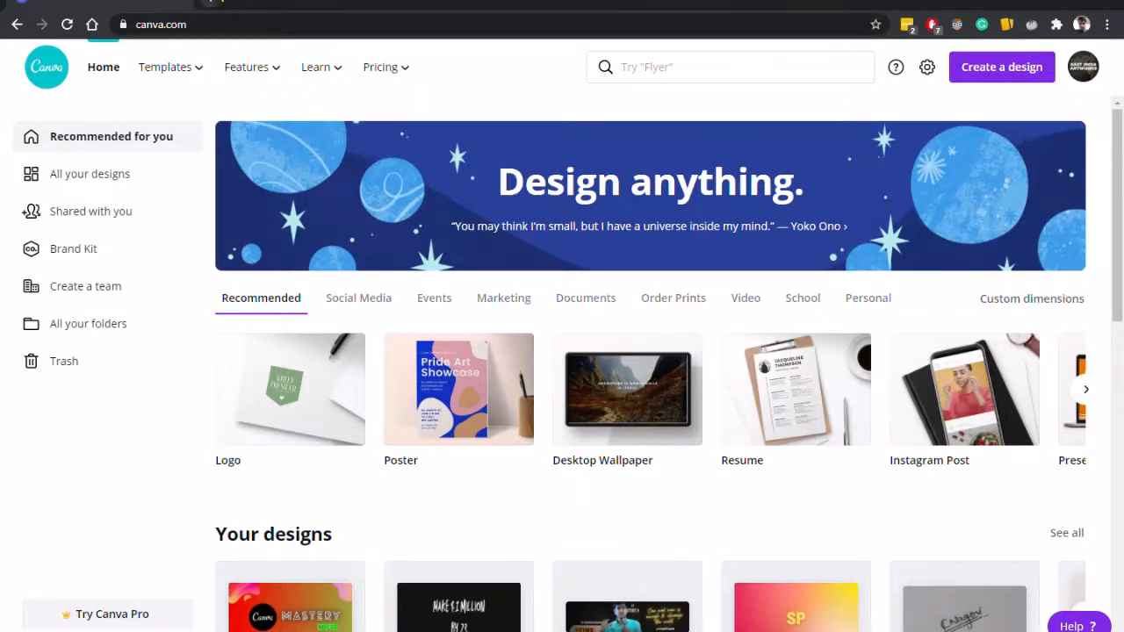
Open a new browser tab and search for a random word generator site.
click(213, 3)
click(242, 30)
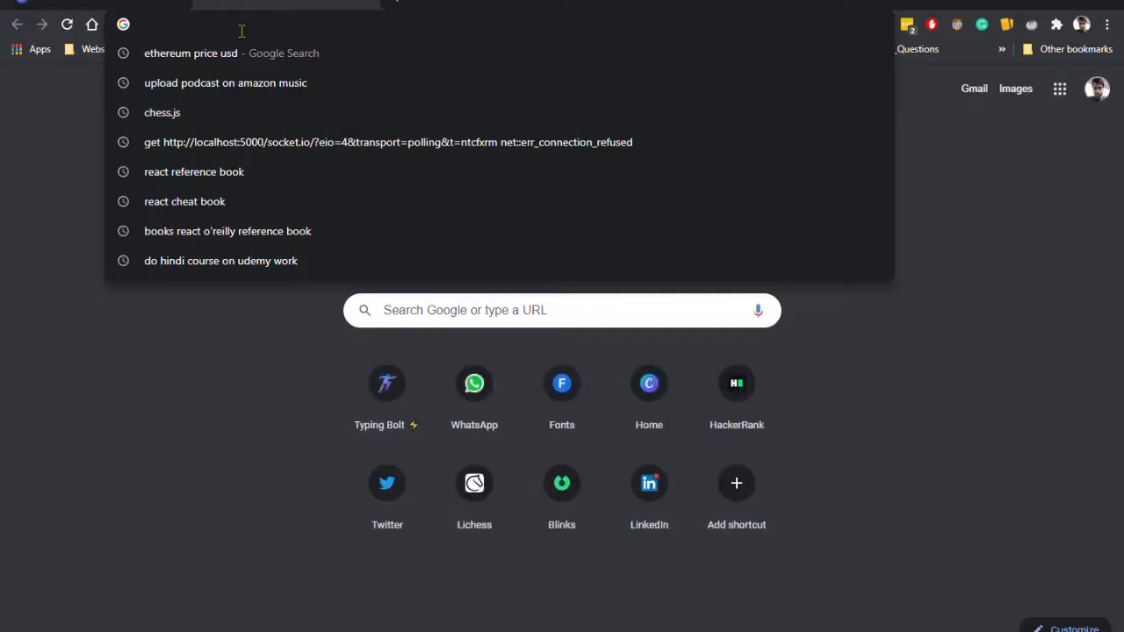
text(random word)
key(Return)
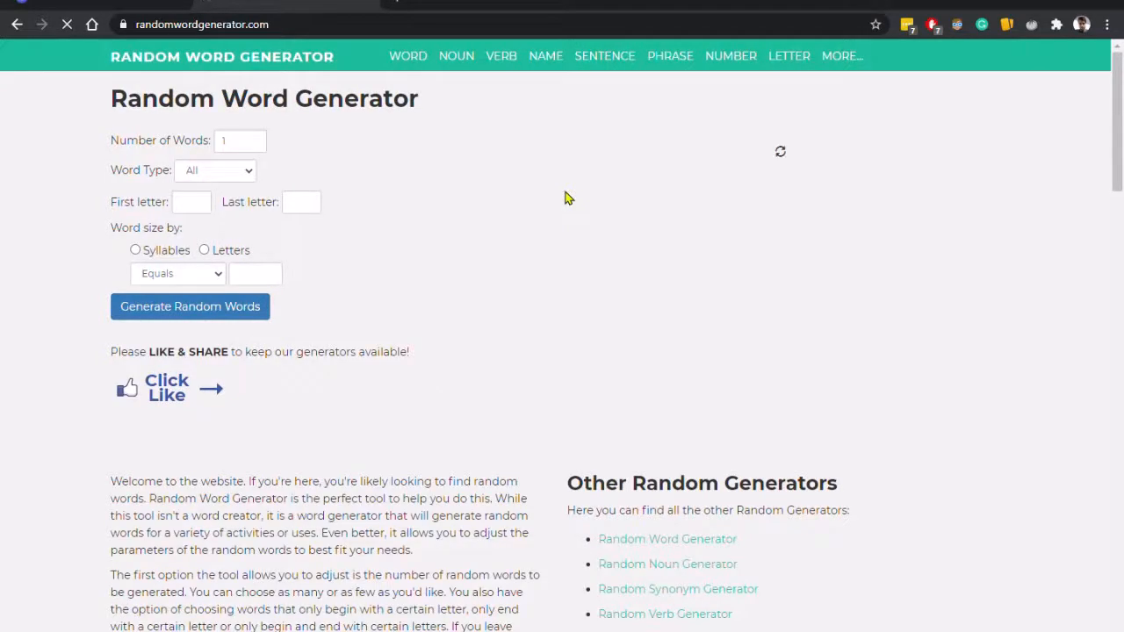
Generate random words several times to find name ideas.
click(233, 306)
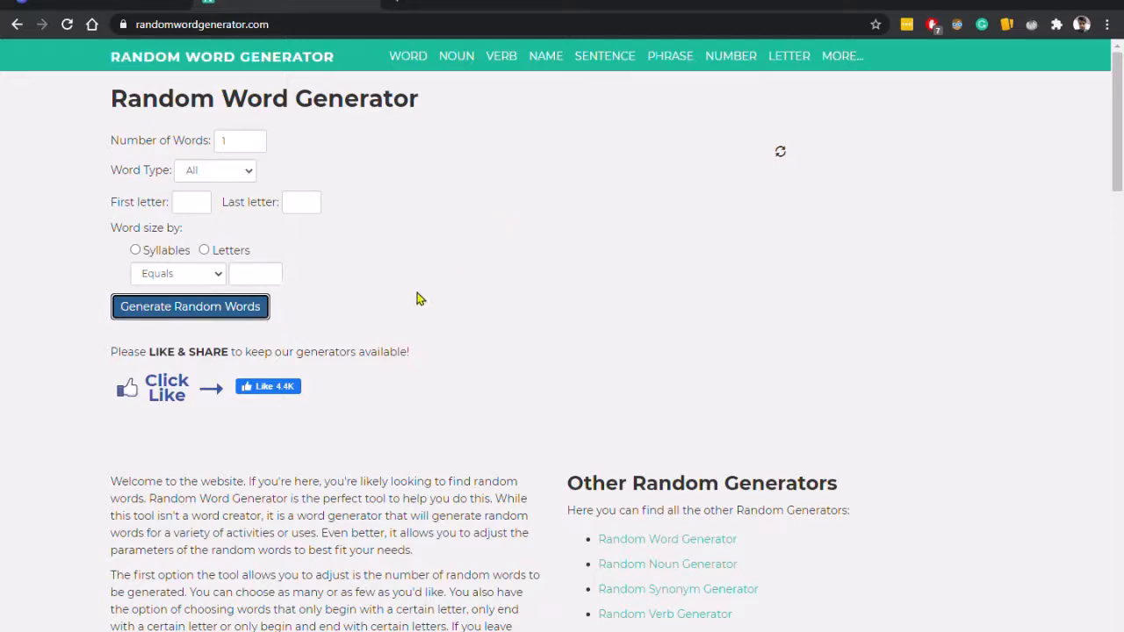
scroll(497, 311, down, 6)
scroll(497, 319, up, 6)
click(235, 312)
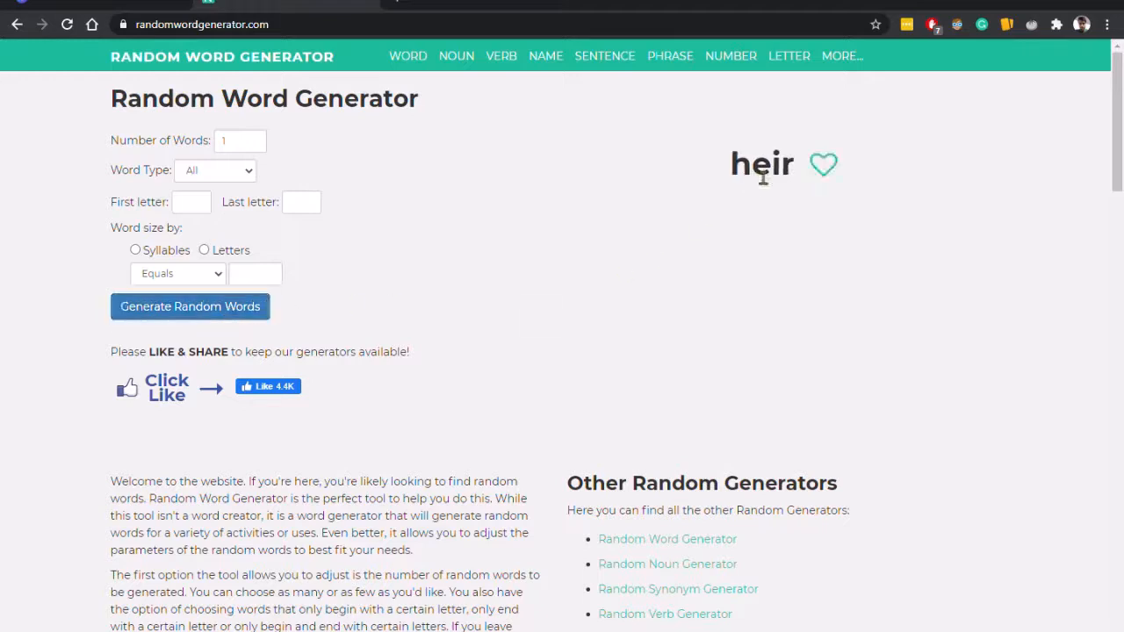
click(134, 312)
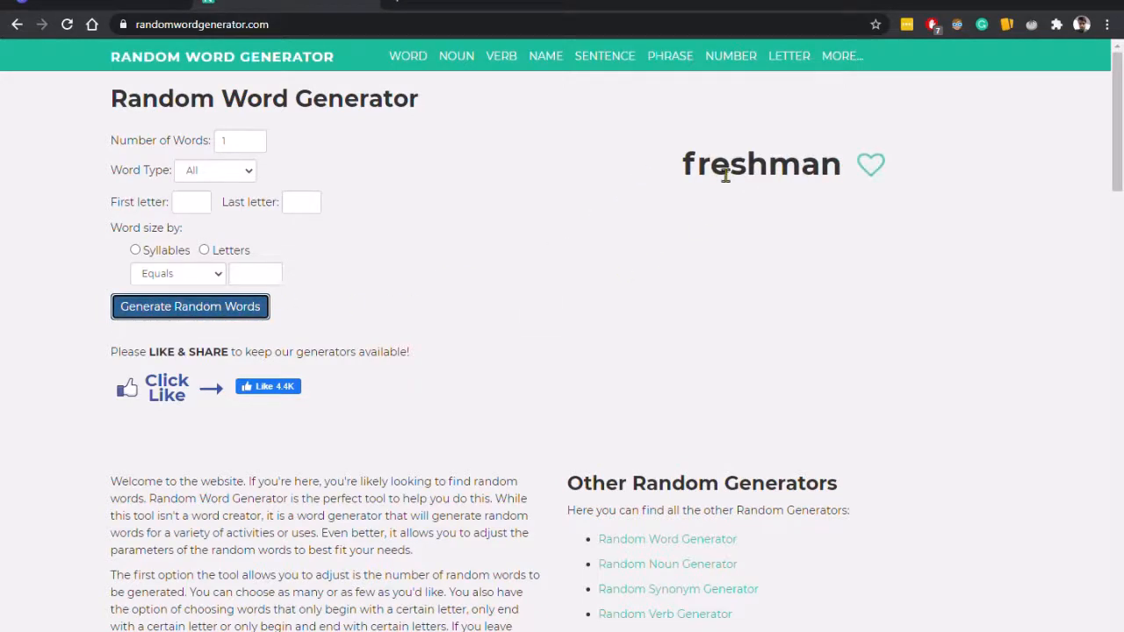
click(224, 315)
Return to the Canva home page, browse the recommended design types, and start a new Logo design.
click(151, 3)
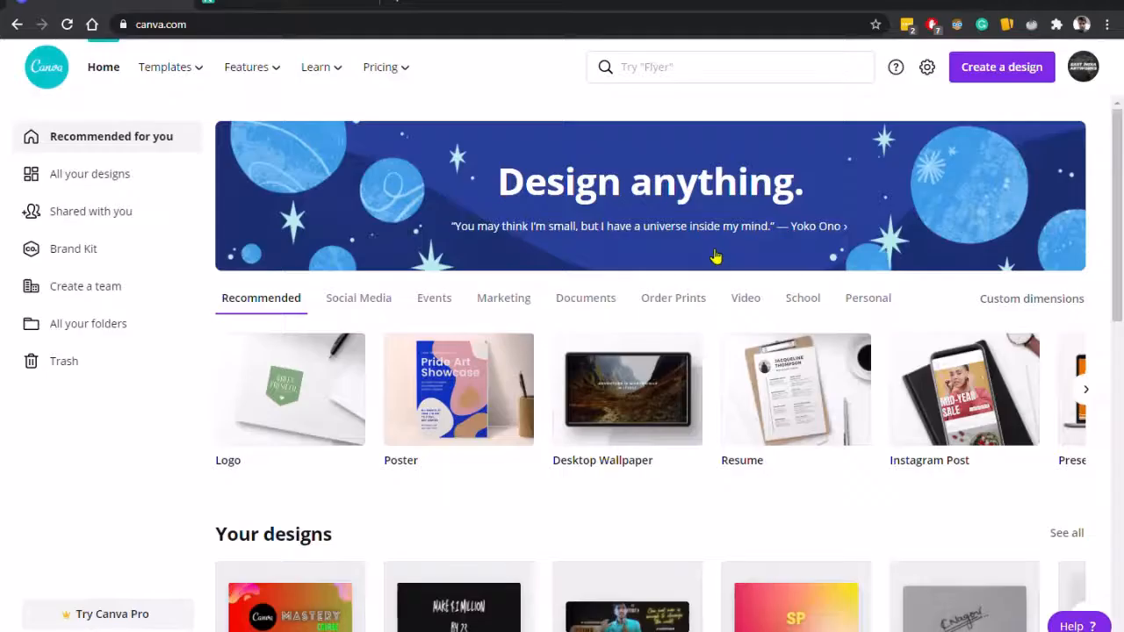
click(299, 411)
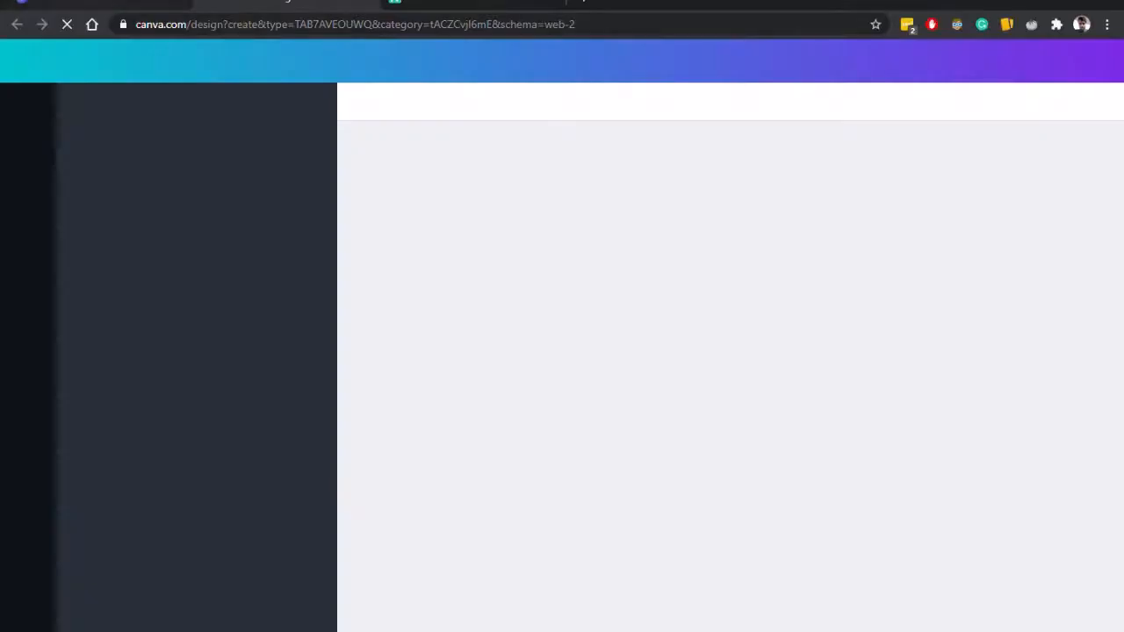
click(163, 3)
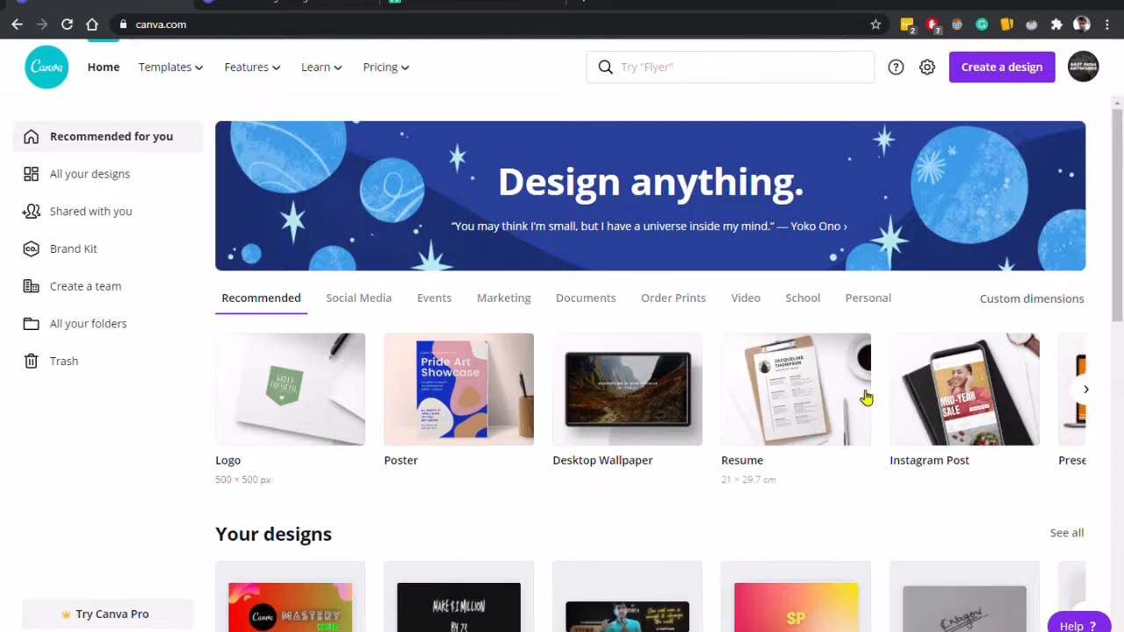
click(1086, 390)
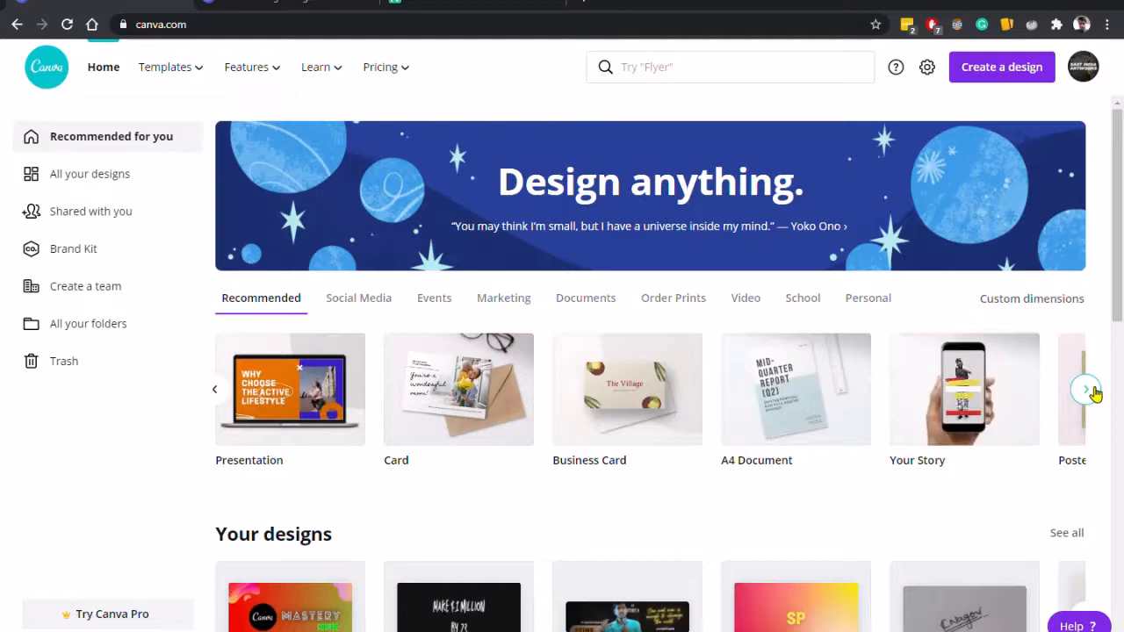
click(1091, 389)
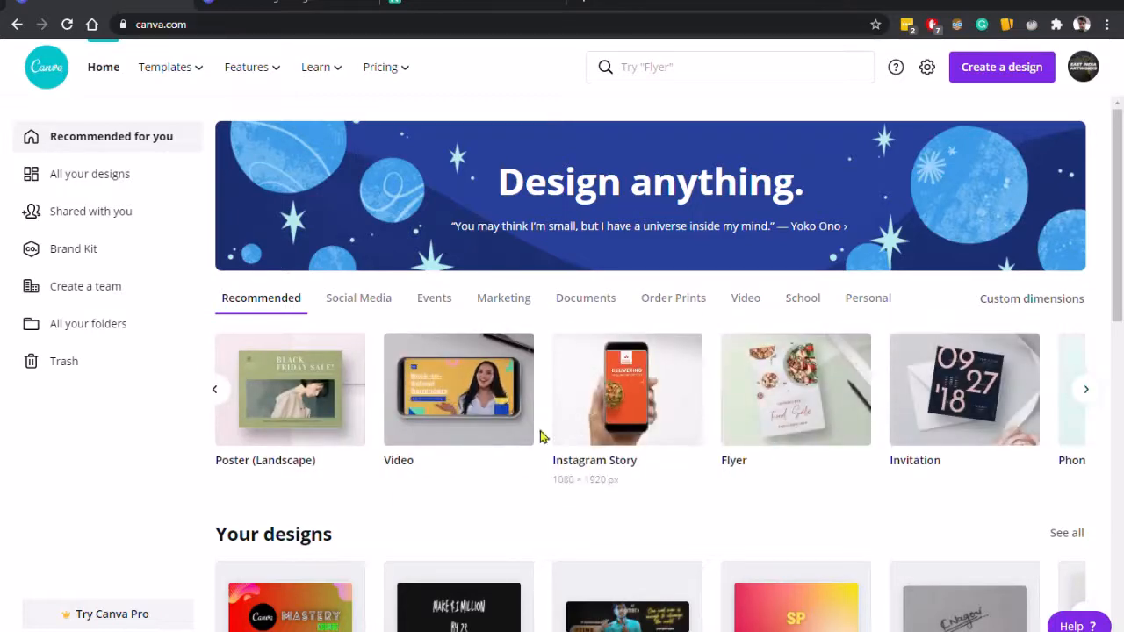
click(216, 392)
click(215, 391)
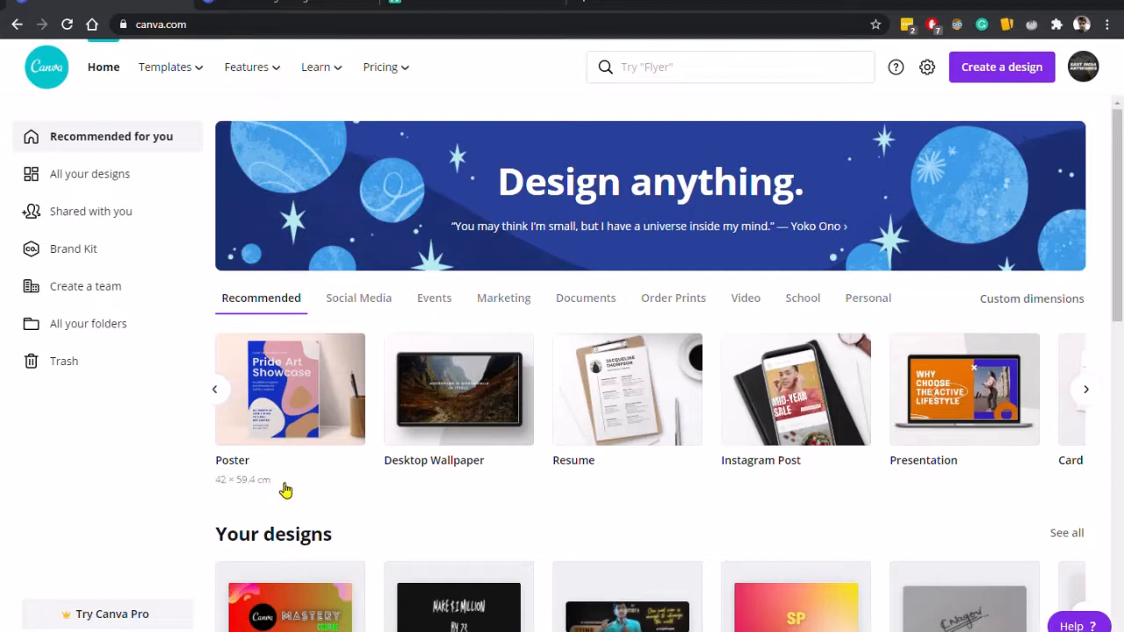
click(220, 389)
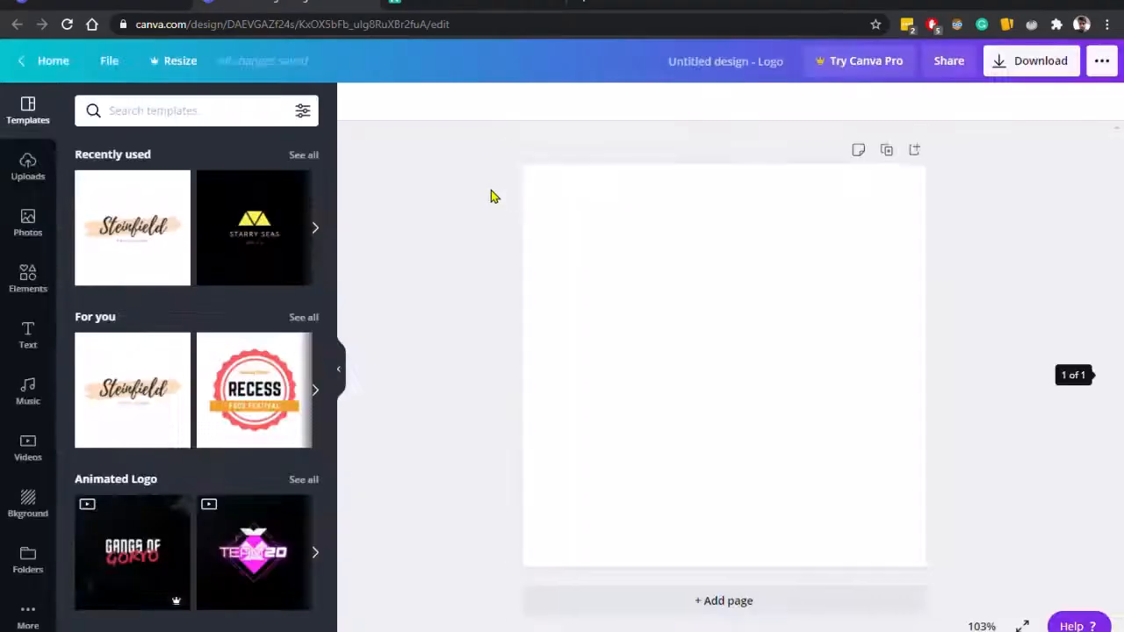
Add a heading text box and replace its text with freshman bargain.
click(41, 338)
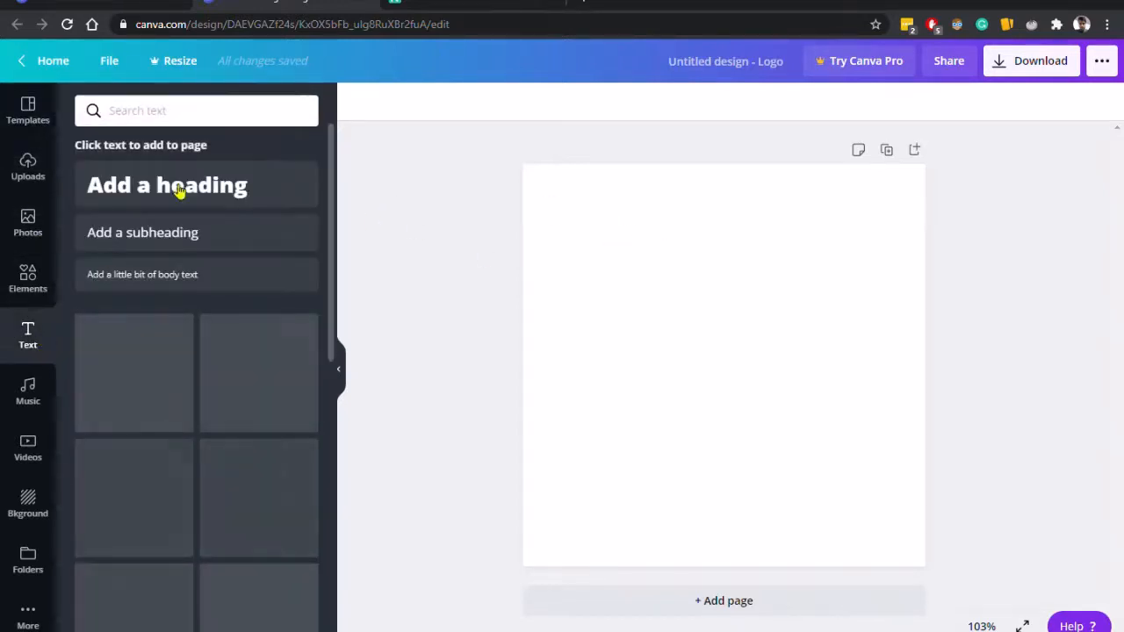
click(178, 180)
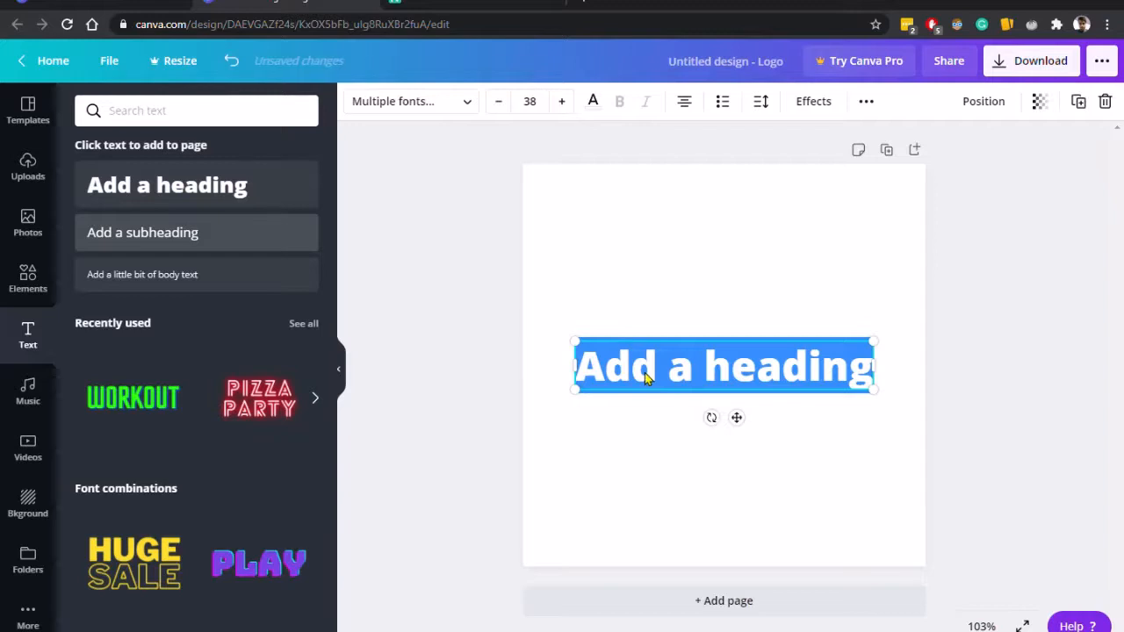
text(fre)
key(BackSpace)
key(BackSpace)
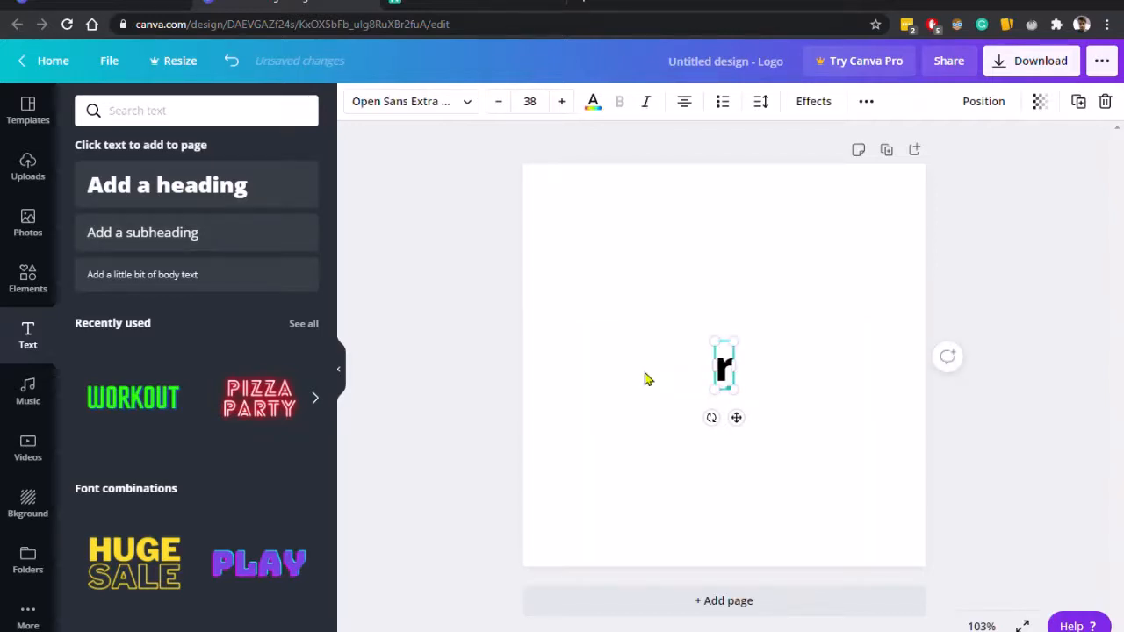
text(reshman)
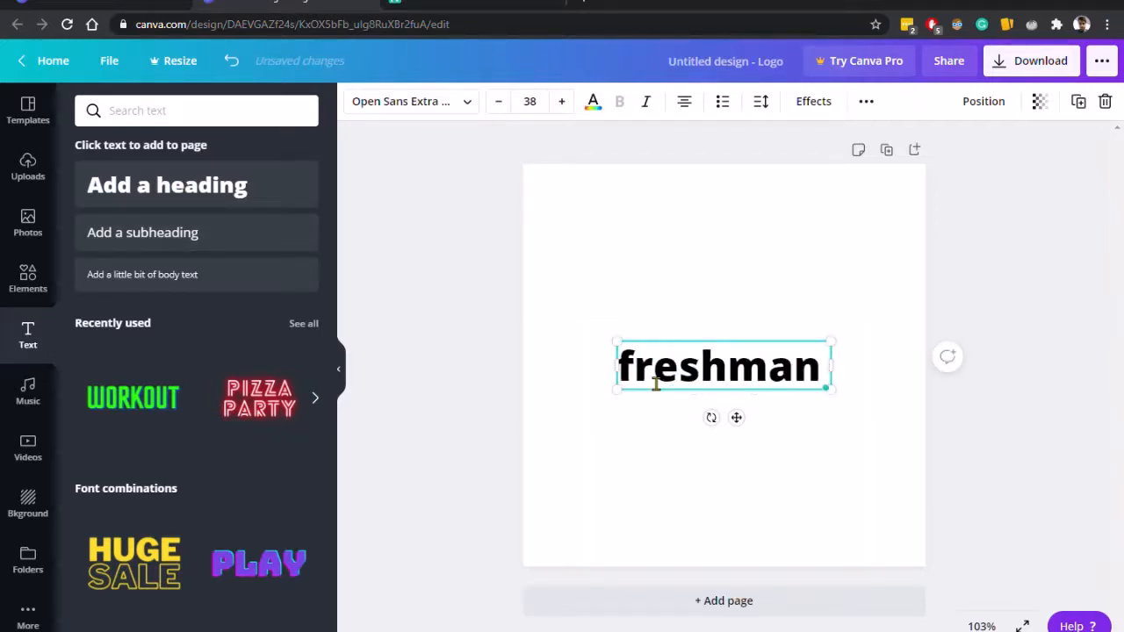
text( bargain)
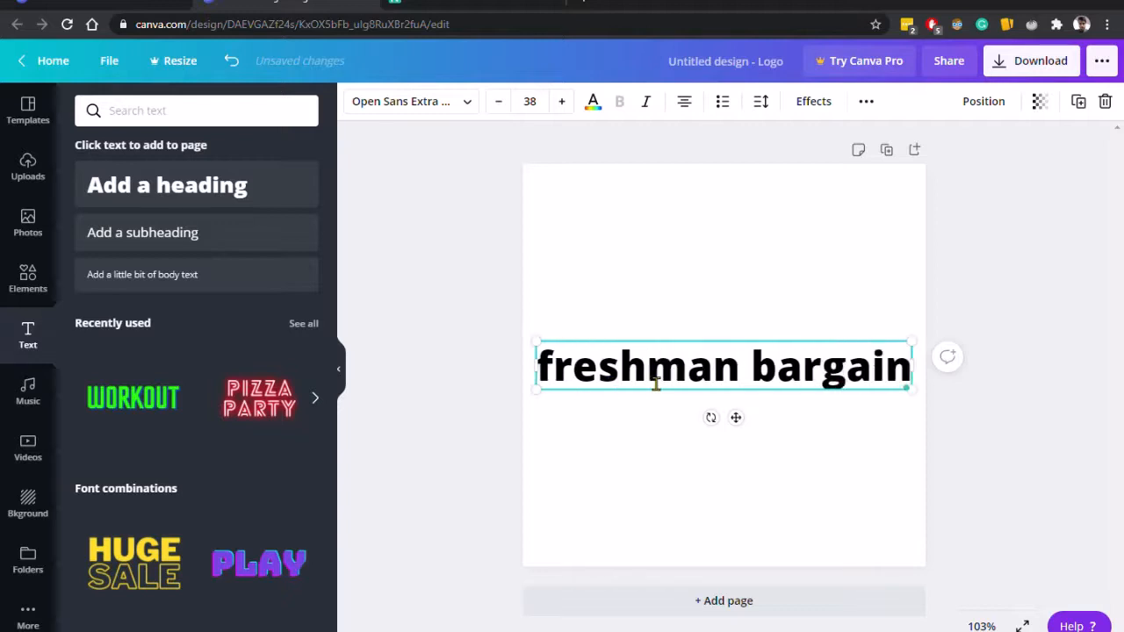
click(689, 302)
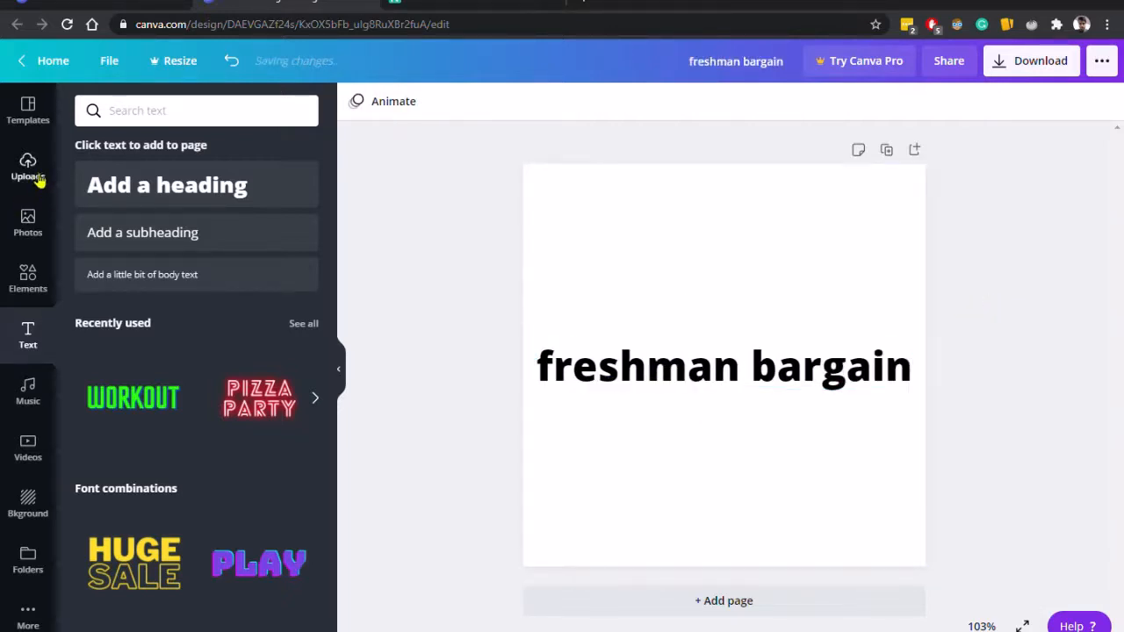
Generate another random word in the word generator tab and highlight it.
click(46, 108)
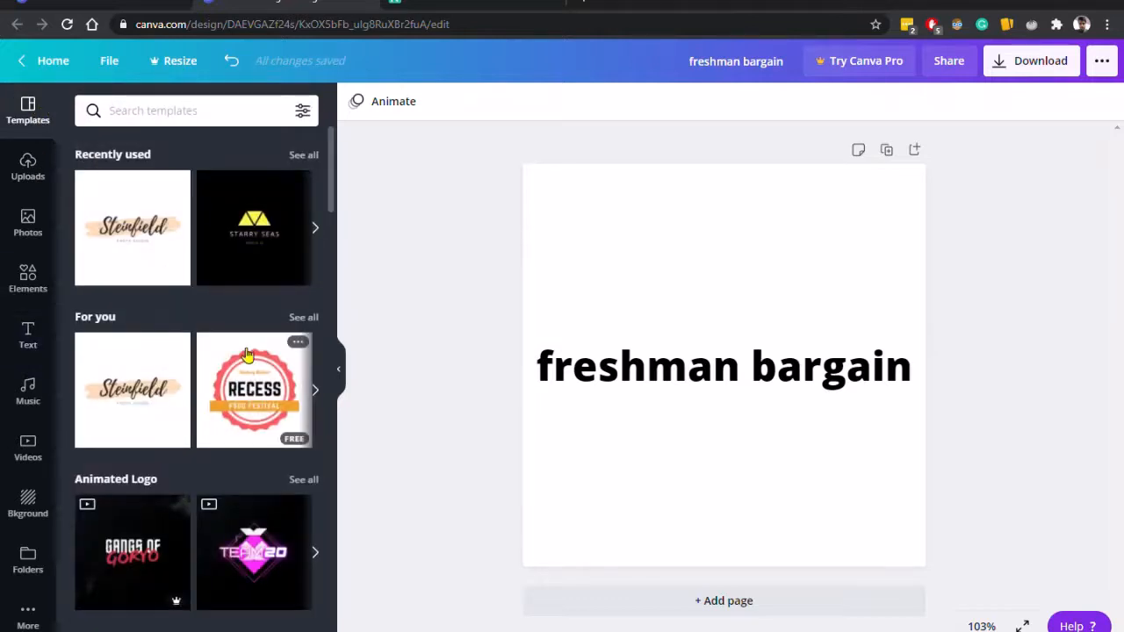
scroll(249, 360, down, 2)
click(439, 3)
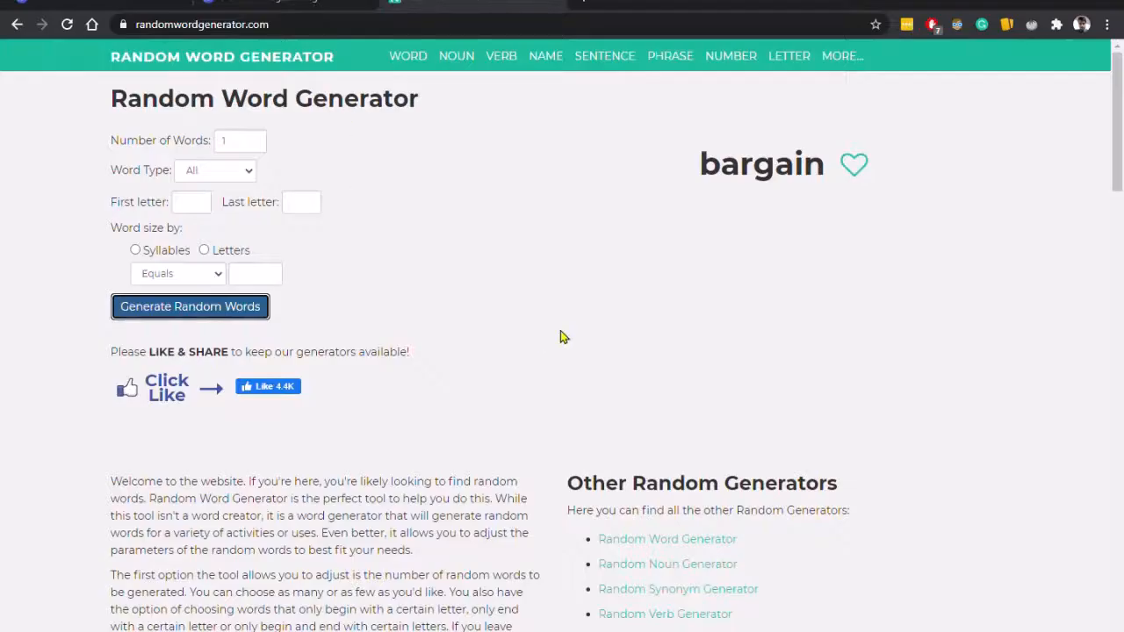
click(180, 307)
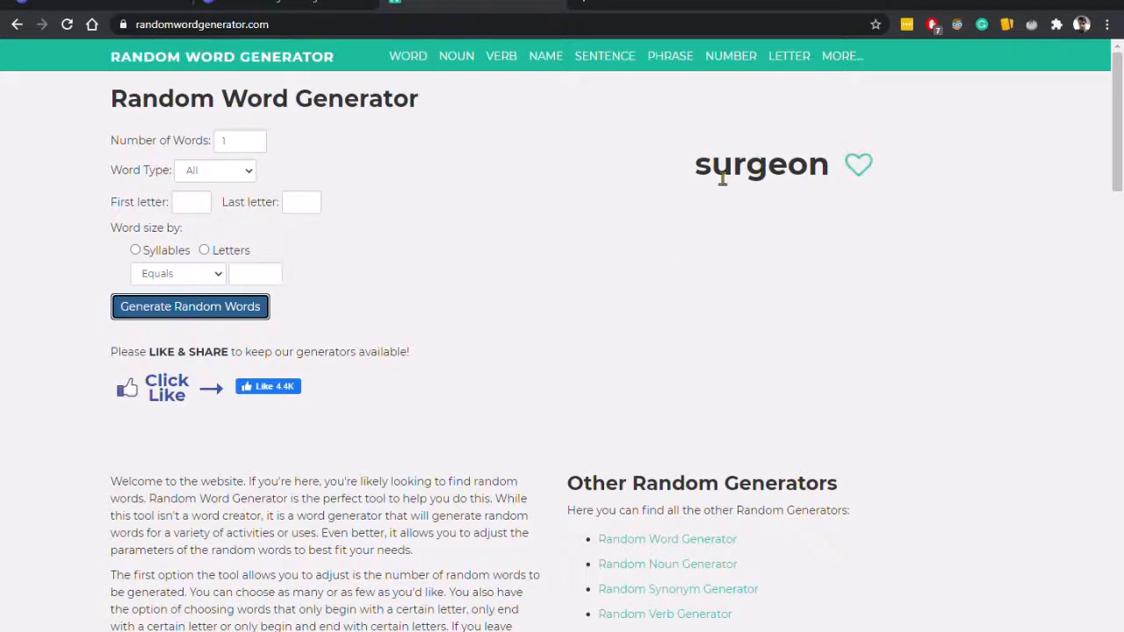
drag(721, 179, 858, 170)
click(848, 249)
click(299, 2)
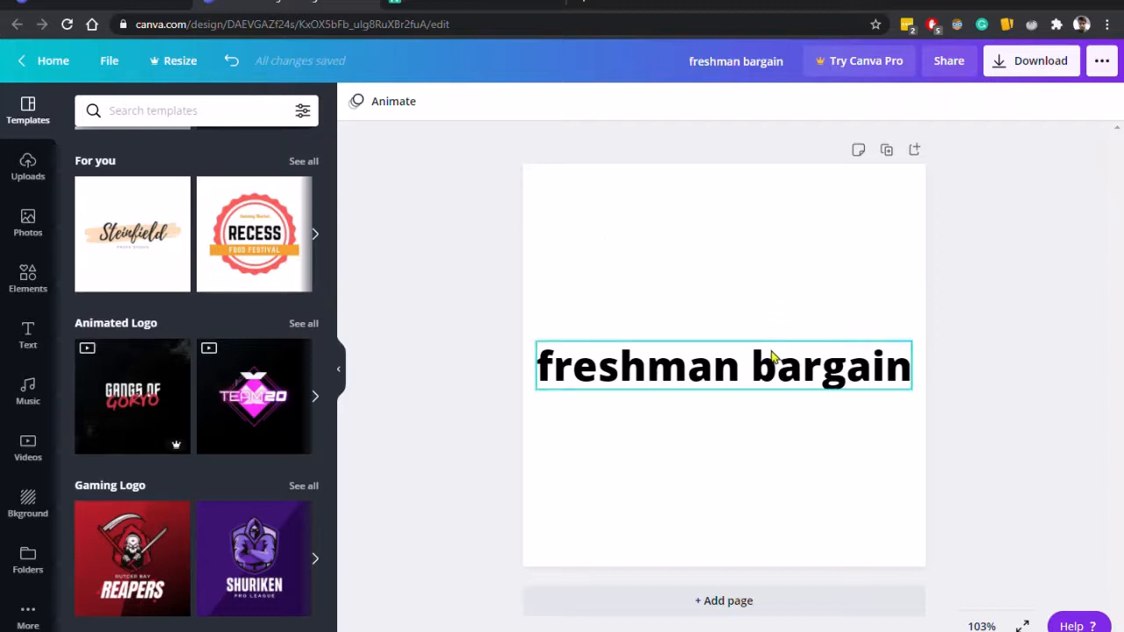
click(845, 375)
click(687, 223)
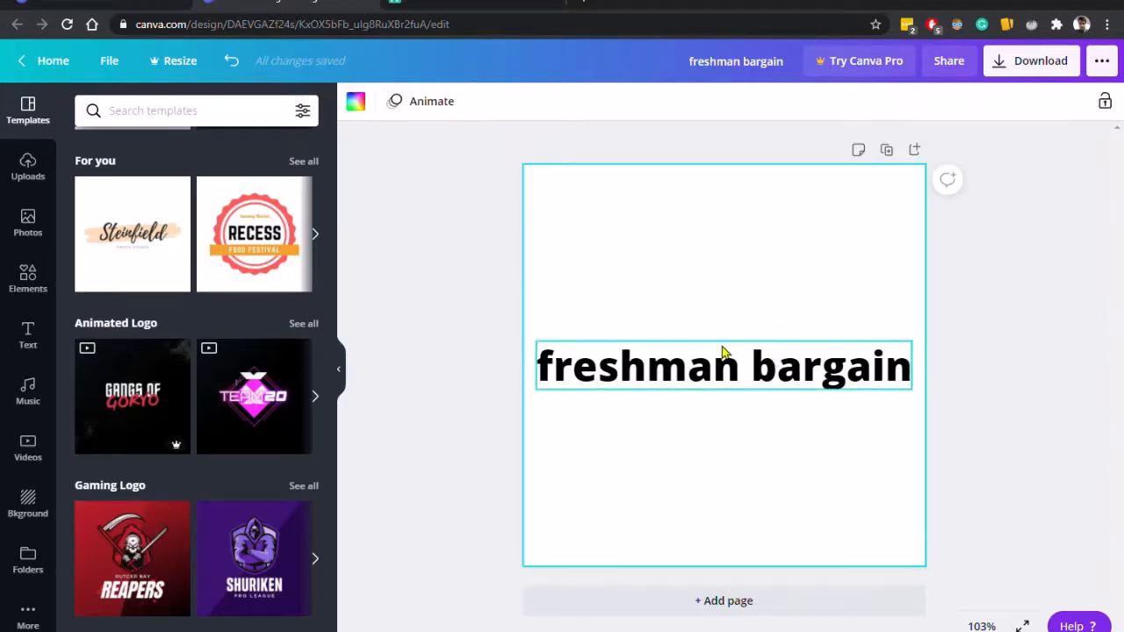
click(494, 281)
click(193, 112)
click(19, 118)
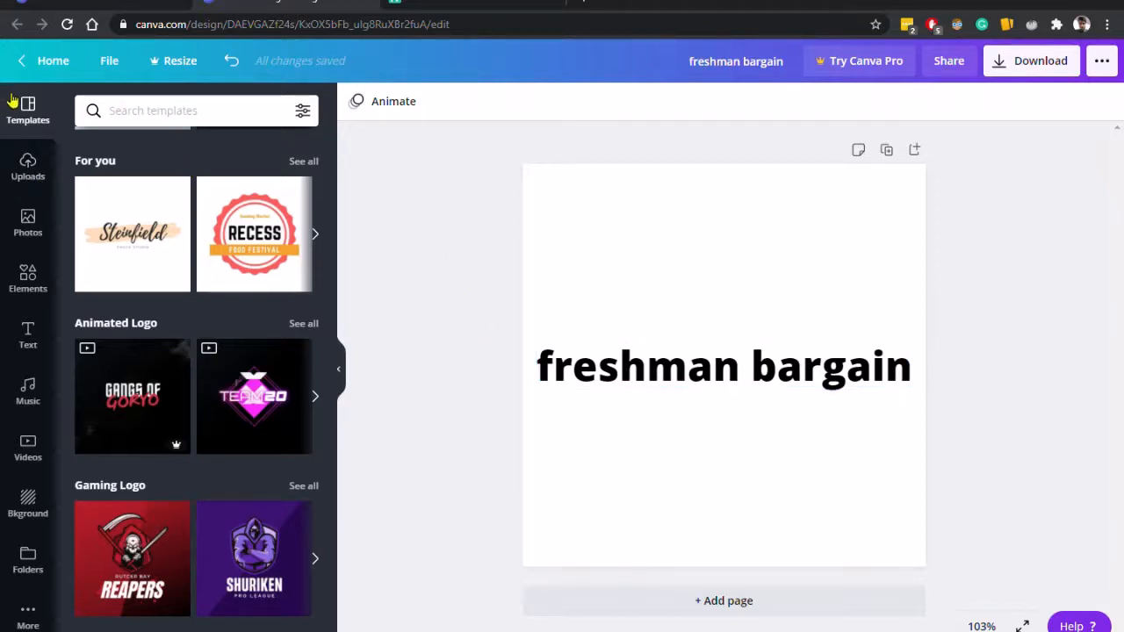
Browse the logo templates, photos and elements panels for design ideas.
scroll(156, 356, down, 9)
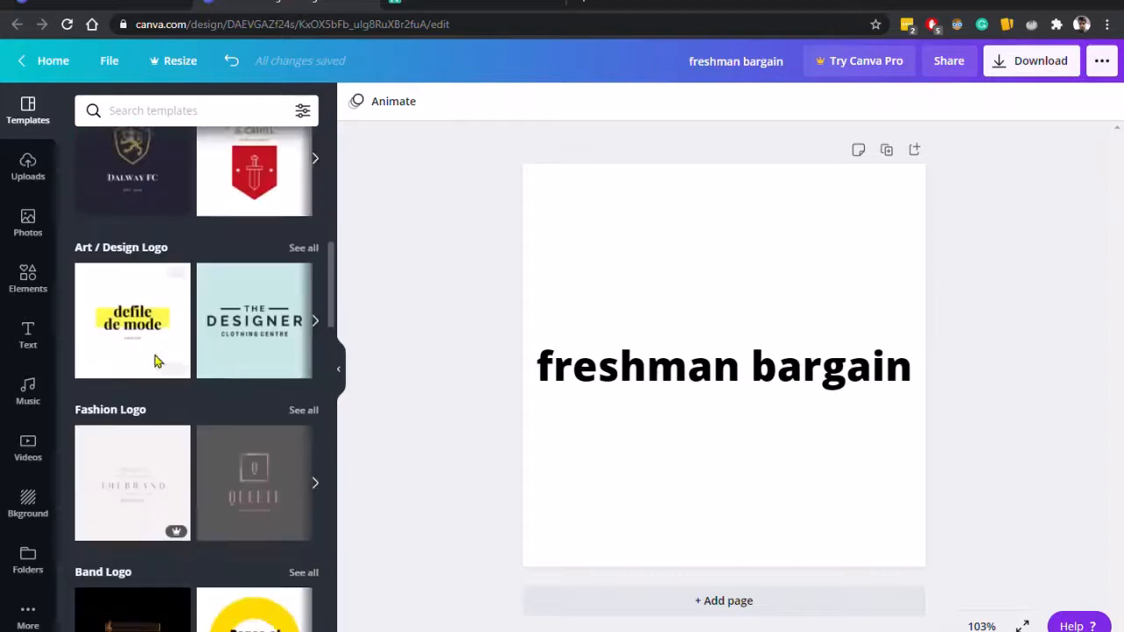
scroll(156, 356, down, 2)
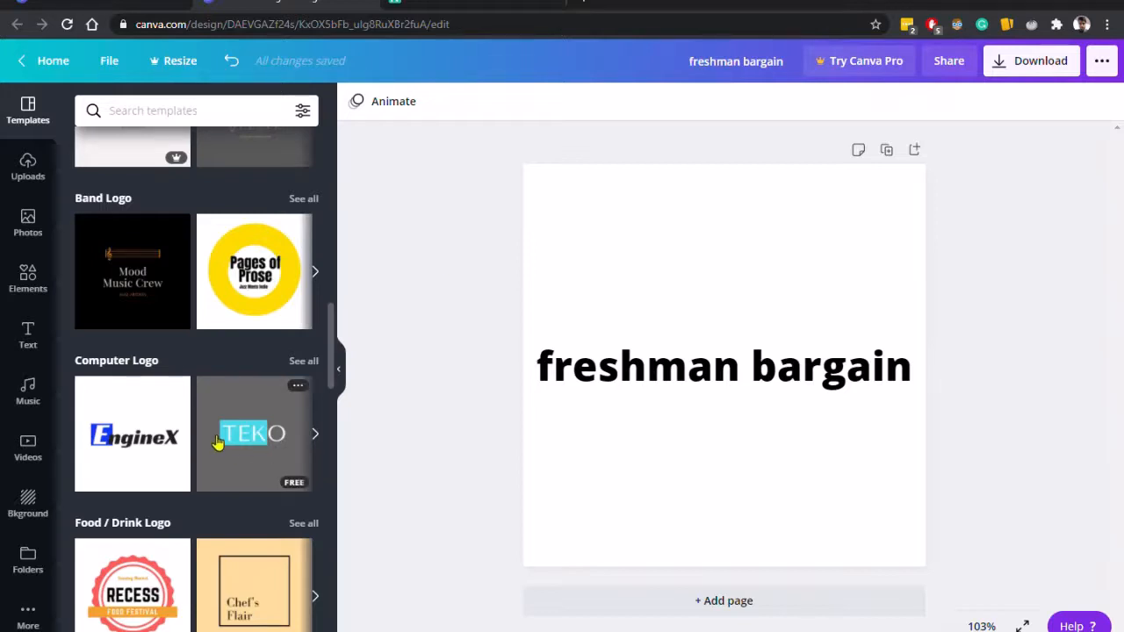
click(28, 180)
click(47, 224)
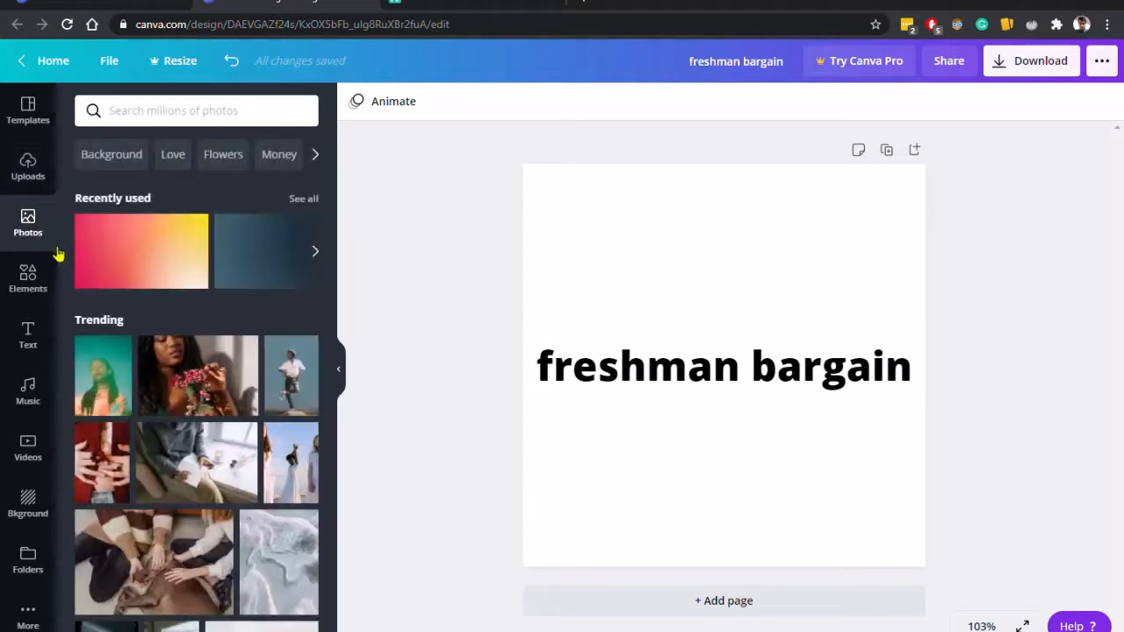
scroll(202, 413, down, 5)
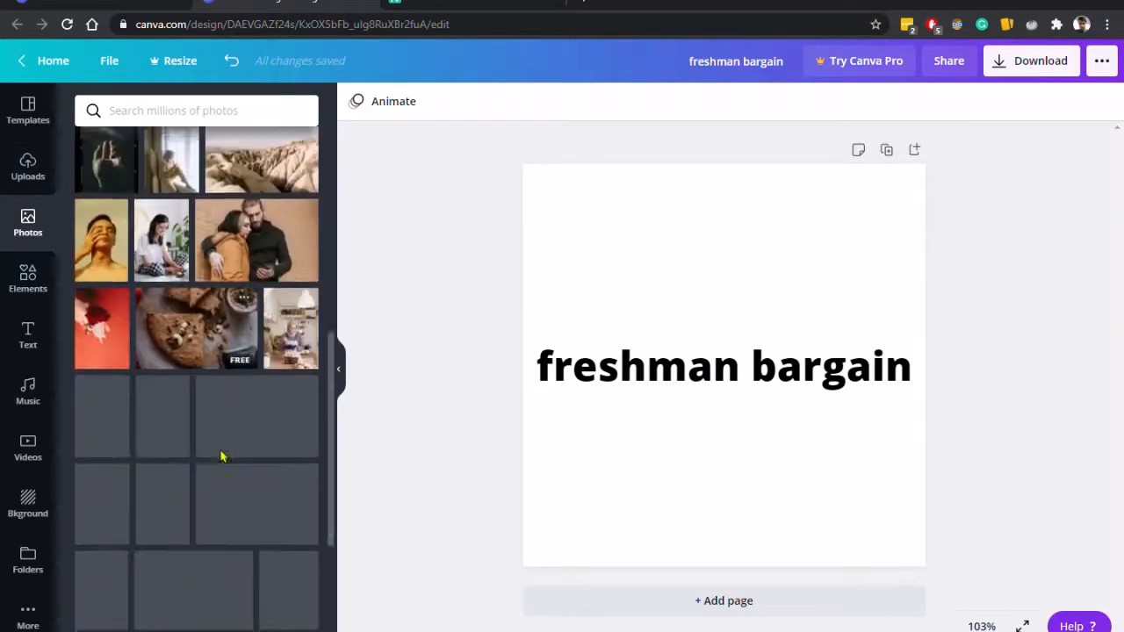
scroll(220, 456, down, 2)
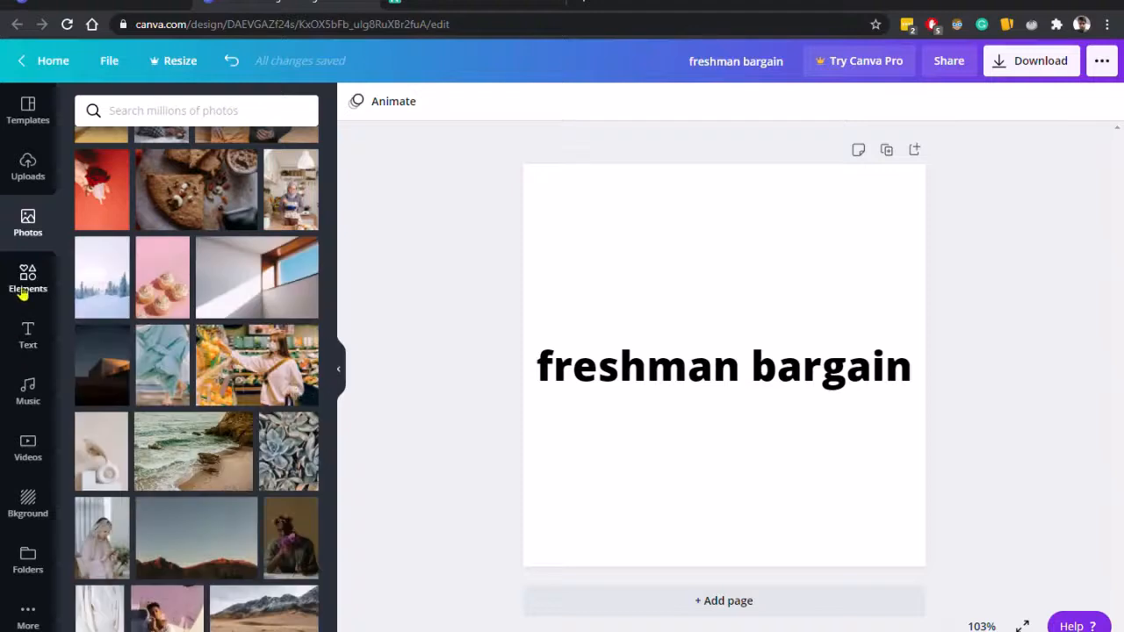
click(24, 293)
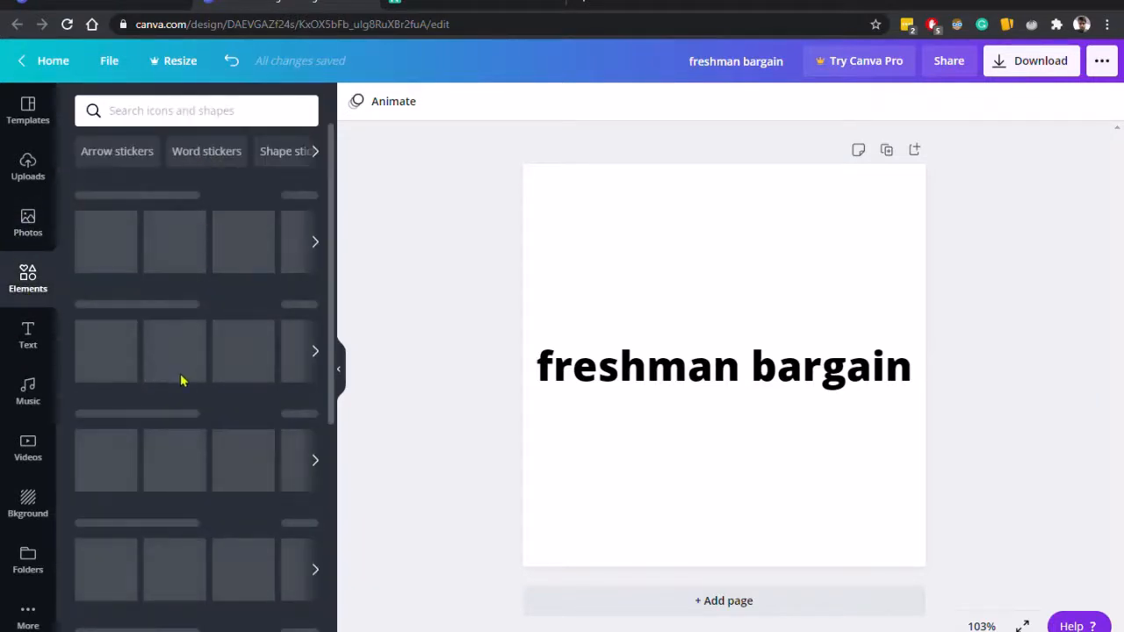
click(29, 222)
click(29, 274)
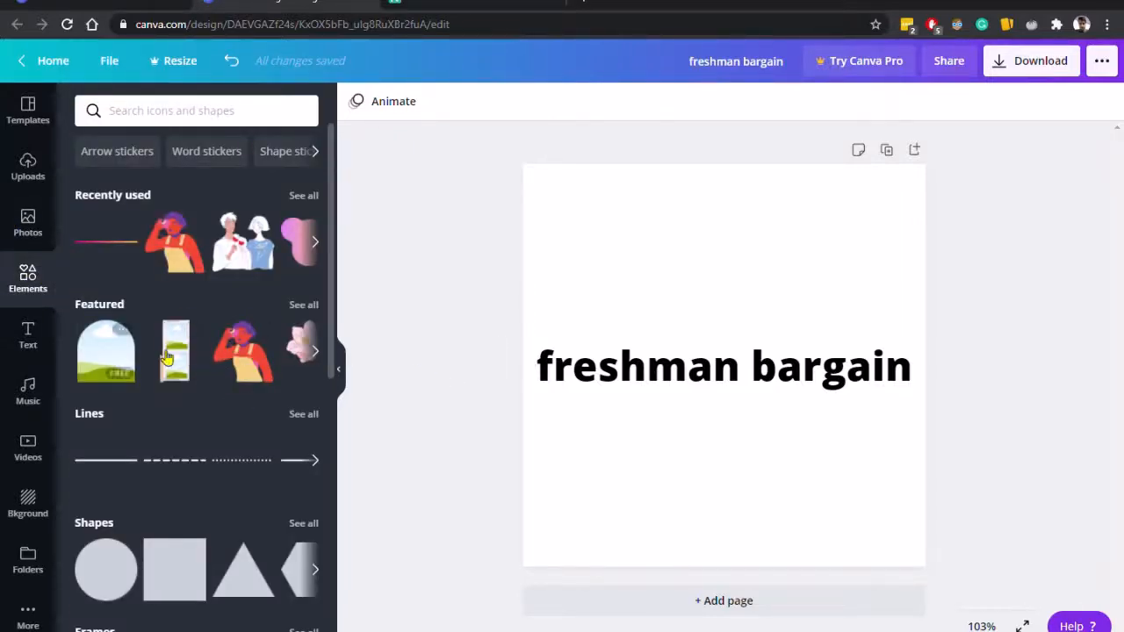
Scroll through the font combination styles in the Text panel.
click(28, 338)
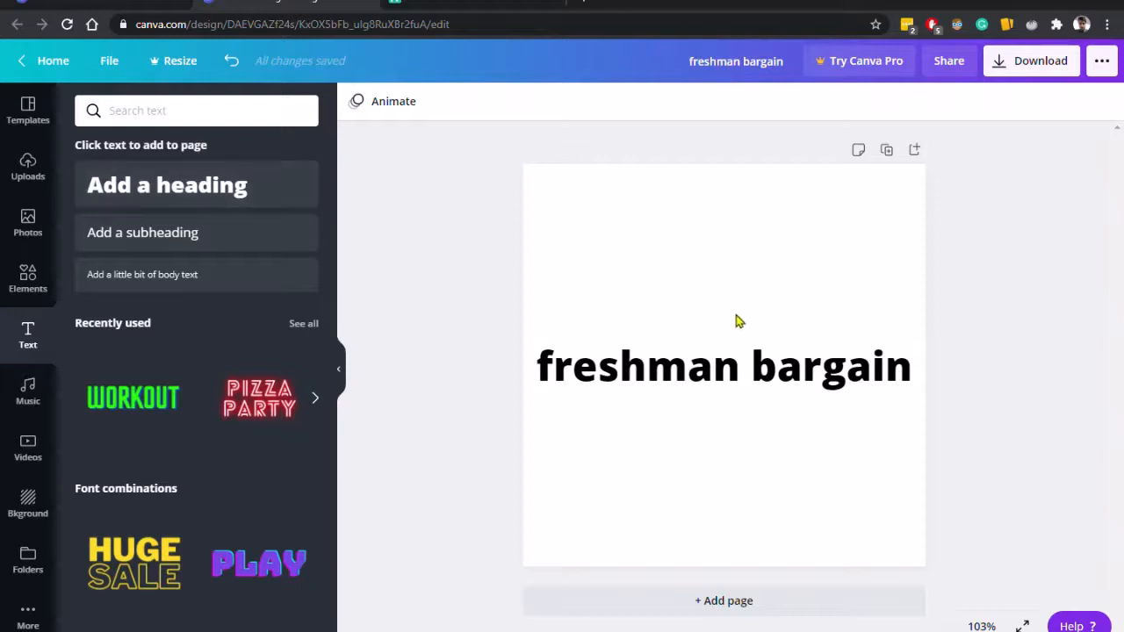
scroll(185, 402, down, 10)
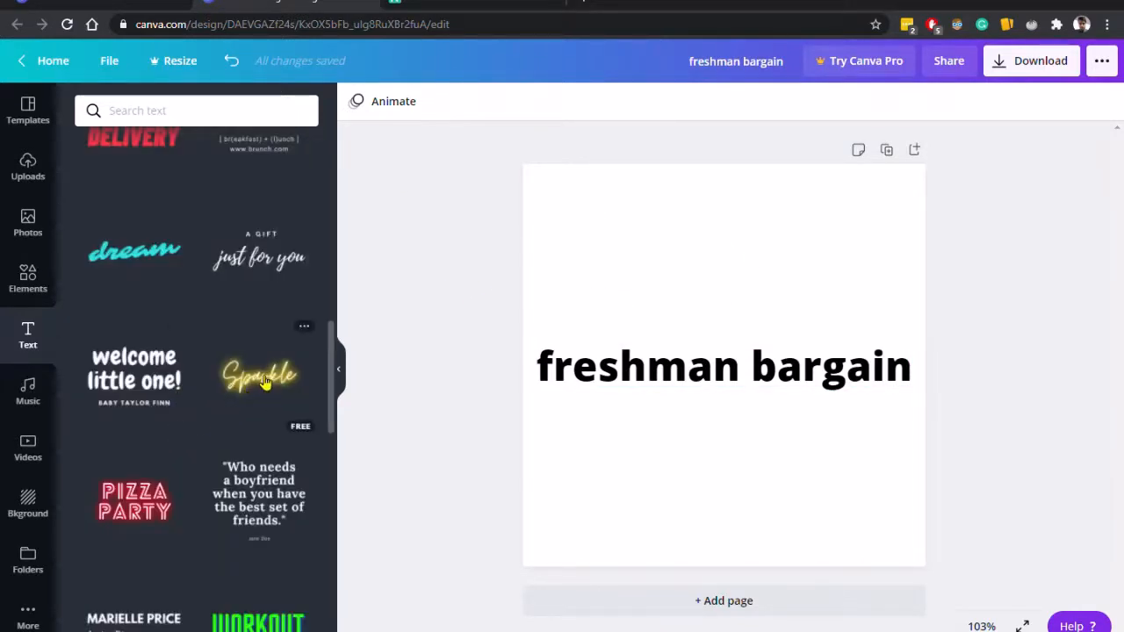
scroll(264, 381, down, 2)
scroll(263, 381, down, 2)
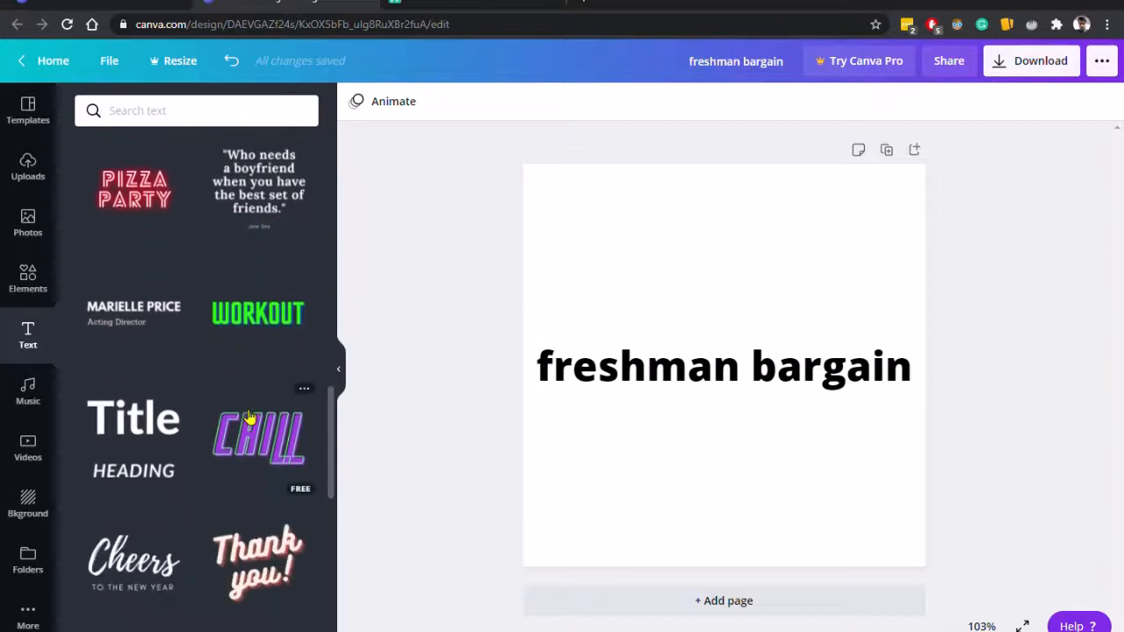
scroll(257, 383, down, 3)
scroll(186, 436, down, 2)
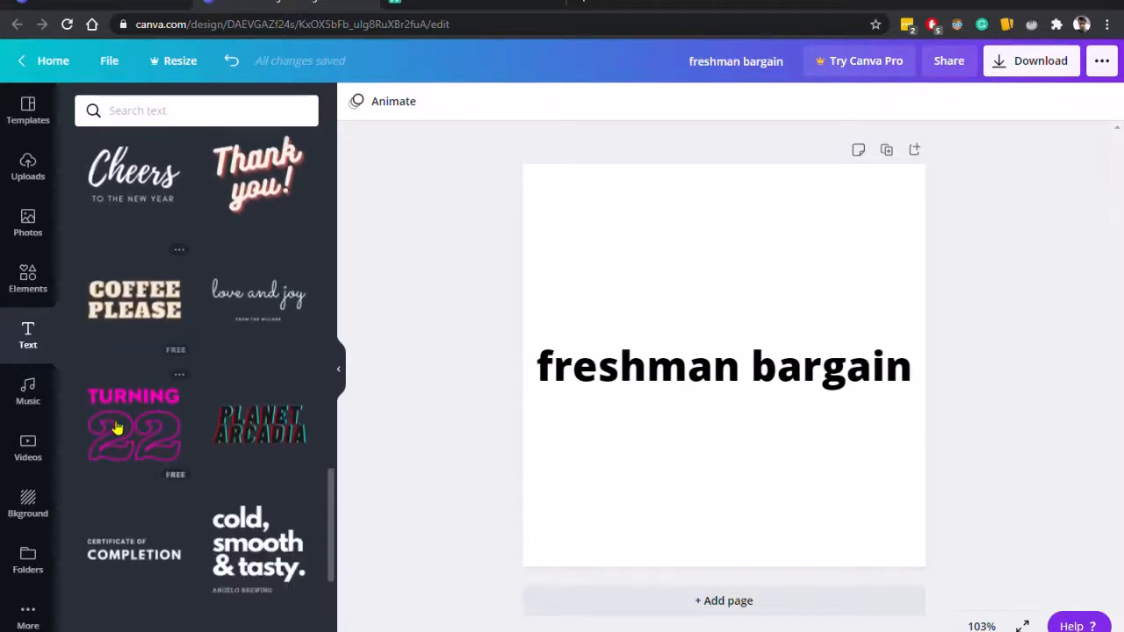
Add the Coffee Please text combination, move it to the top of the page, and delete the original freshman bargain heading.
click(151, 302)
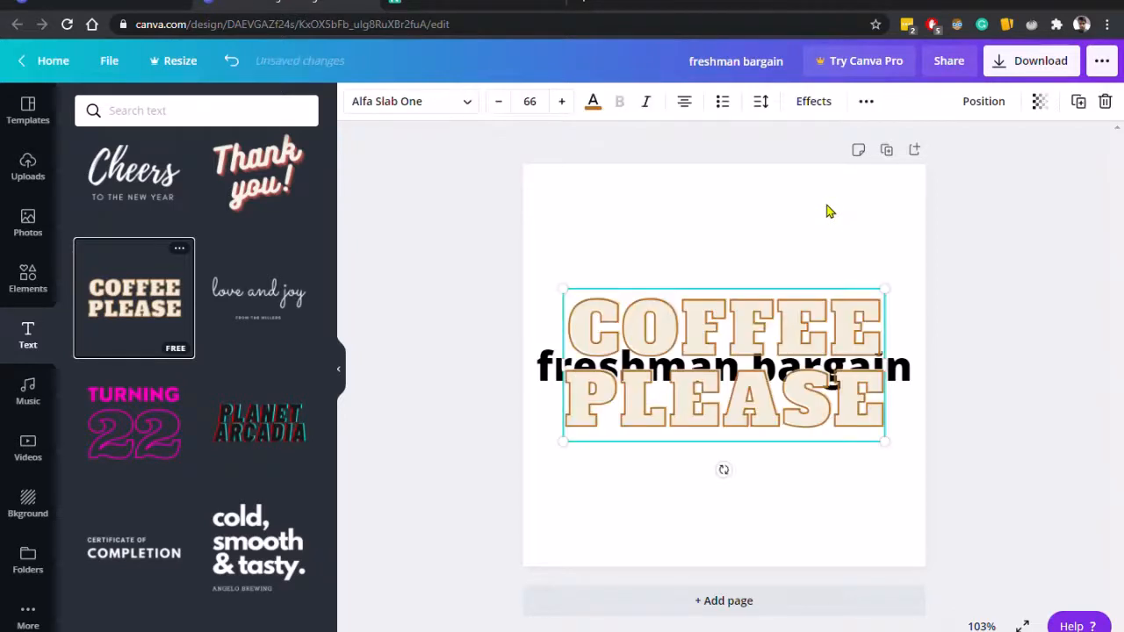
drag(741, 324, 760, 213)
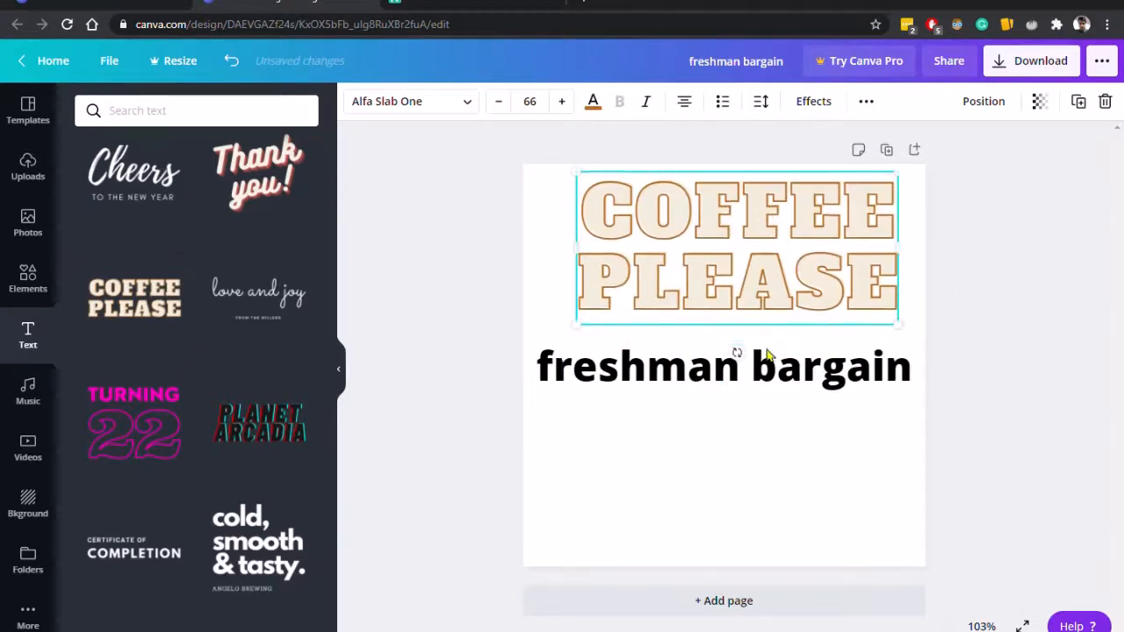
click(735, 353)
click(767, 369)
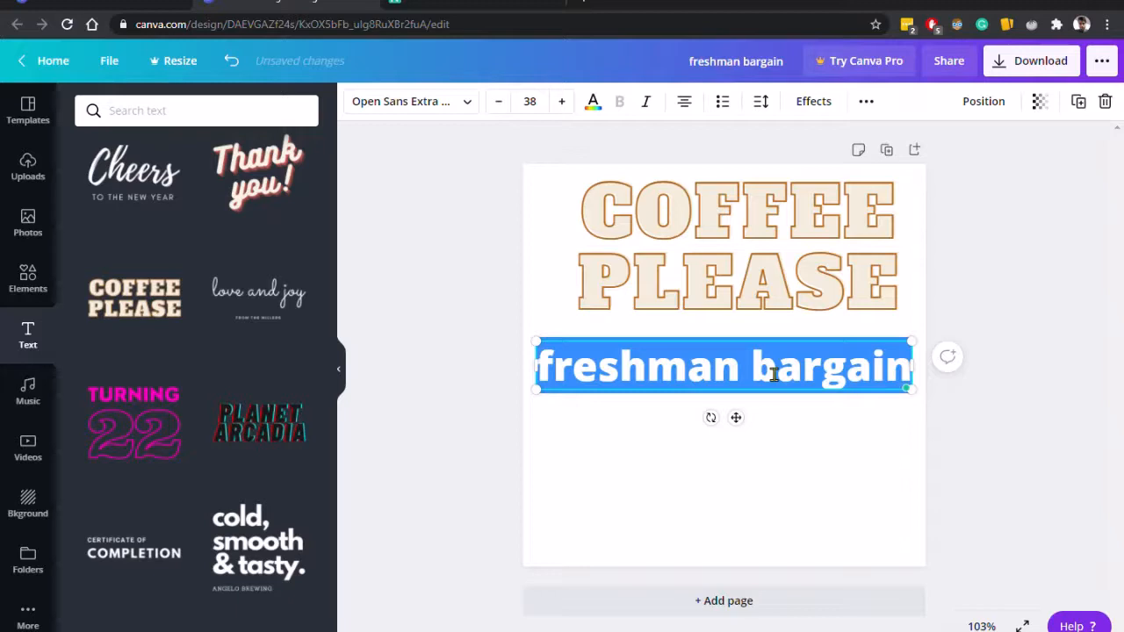
key(BackSpace)
click(758, 371)
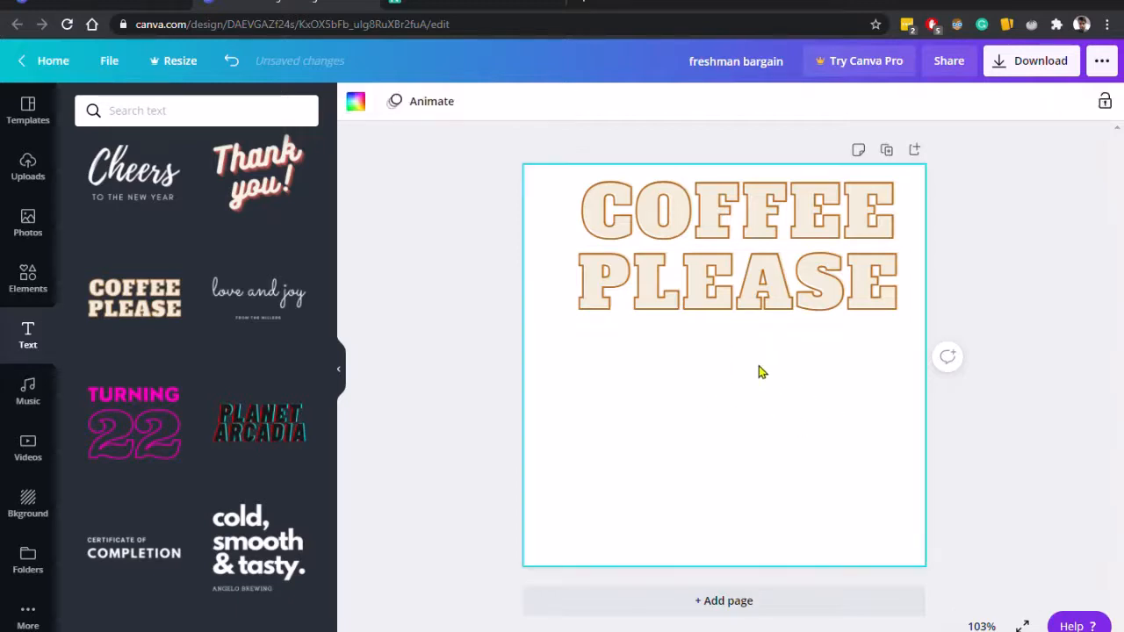
Replace the Coffee Please text with freshman bargain.
click(821, 274)
double_click(821, 274)
key(ctrl+a)
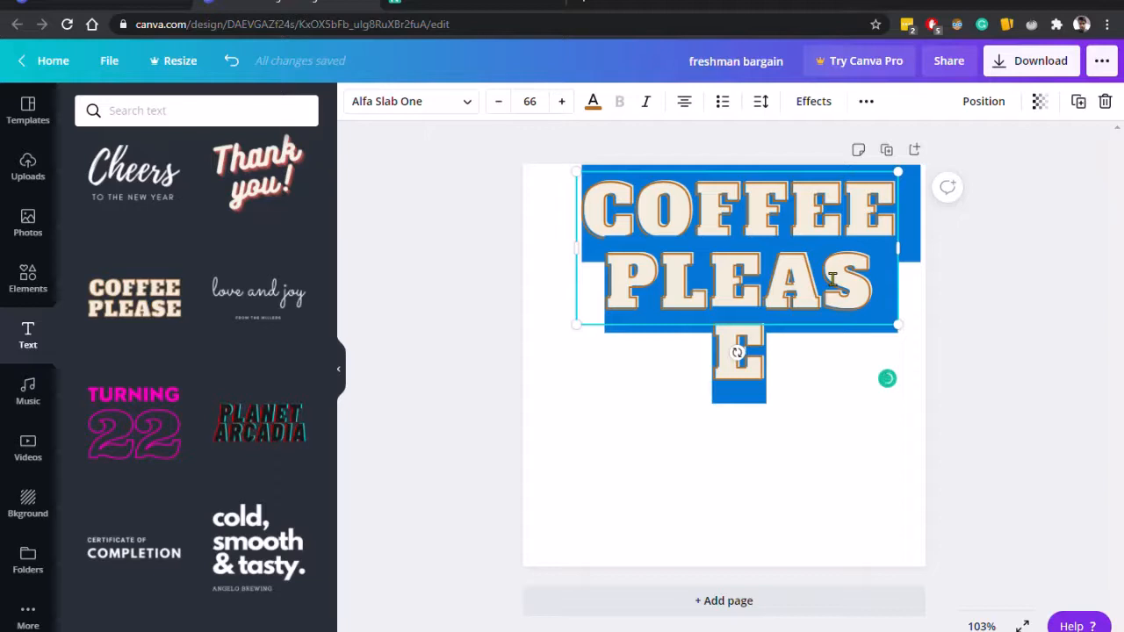
text(FRESHMAN BARGAIN)
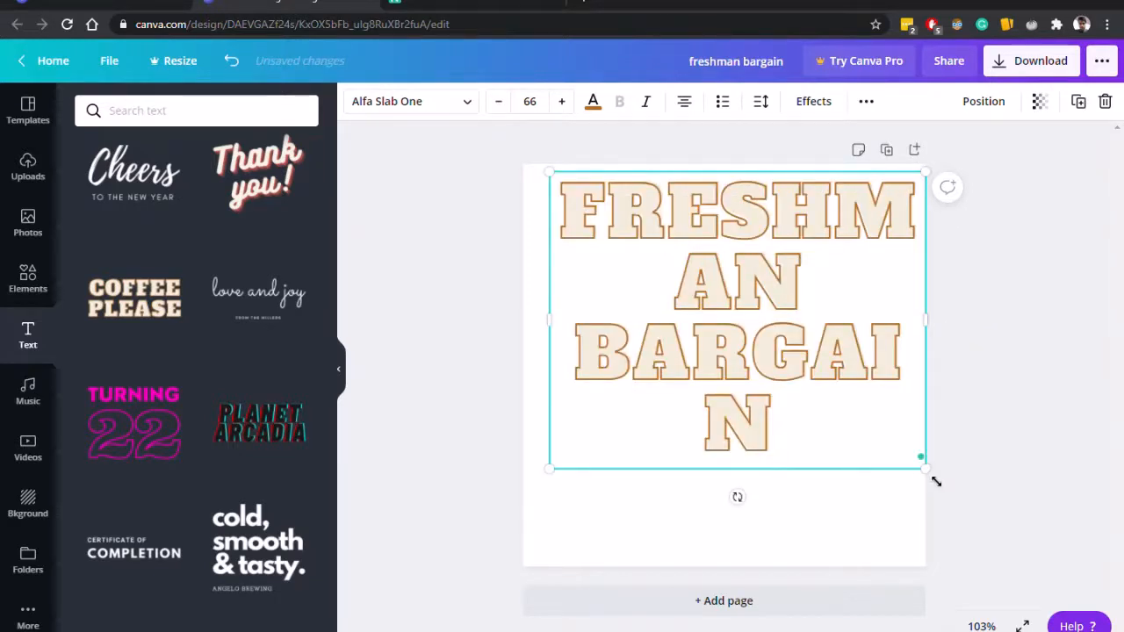
Shrink the title box, widen it to about 444 × 128 so each word fits one line, and centre it on the page.
drag(935, 480, 846, 263)
click(863, 283)
click(793, 279)
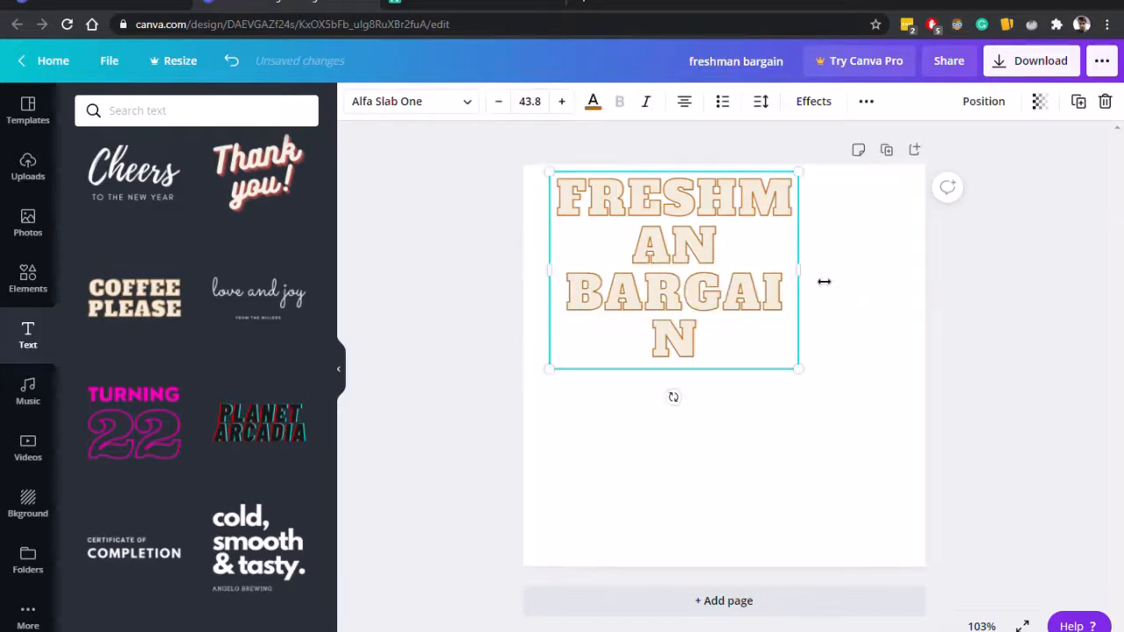
drag(942, 287, 918, 286)
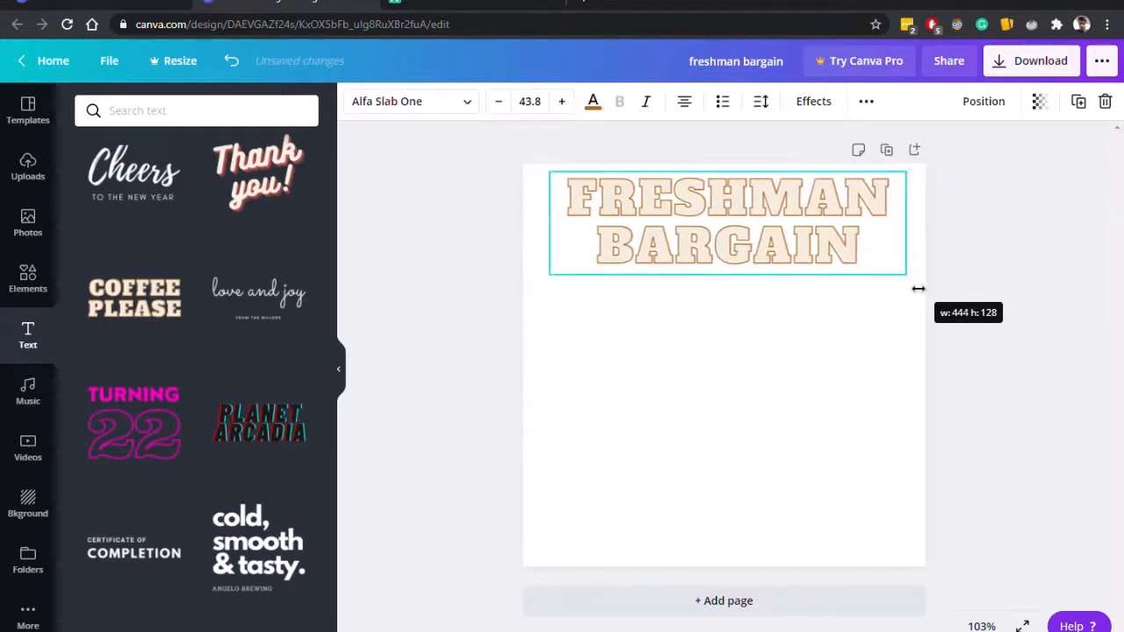
drag(804, 253, 805, 396)
click(1040, 394)
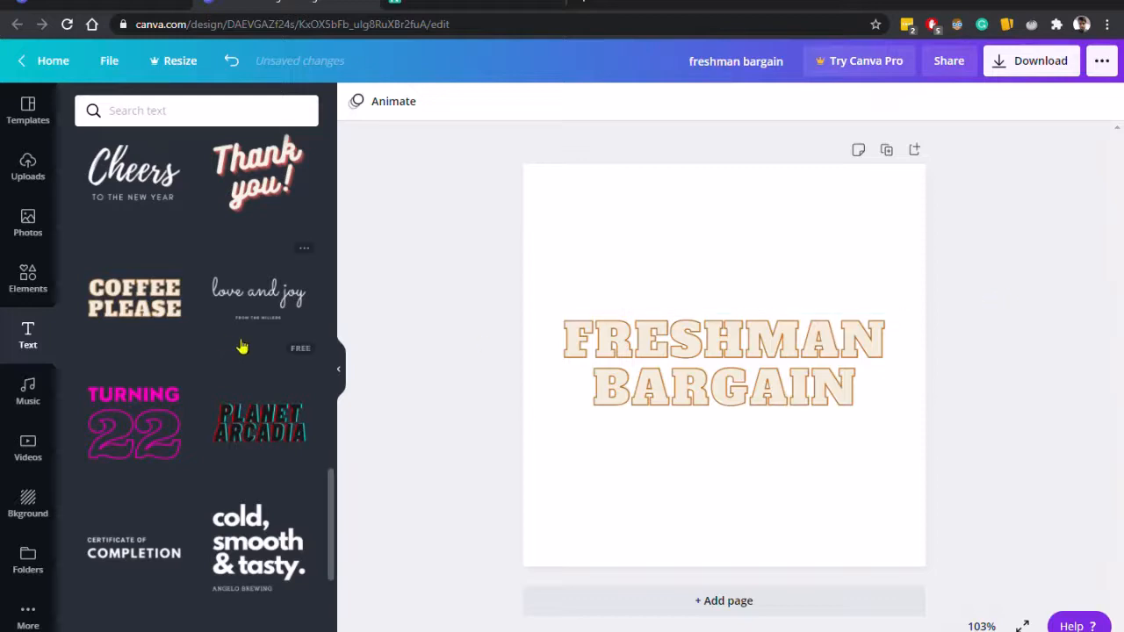
Search the photo library for hospital.
click(28, 221)
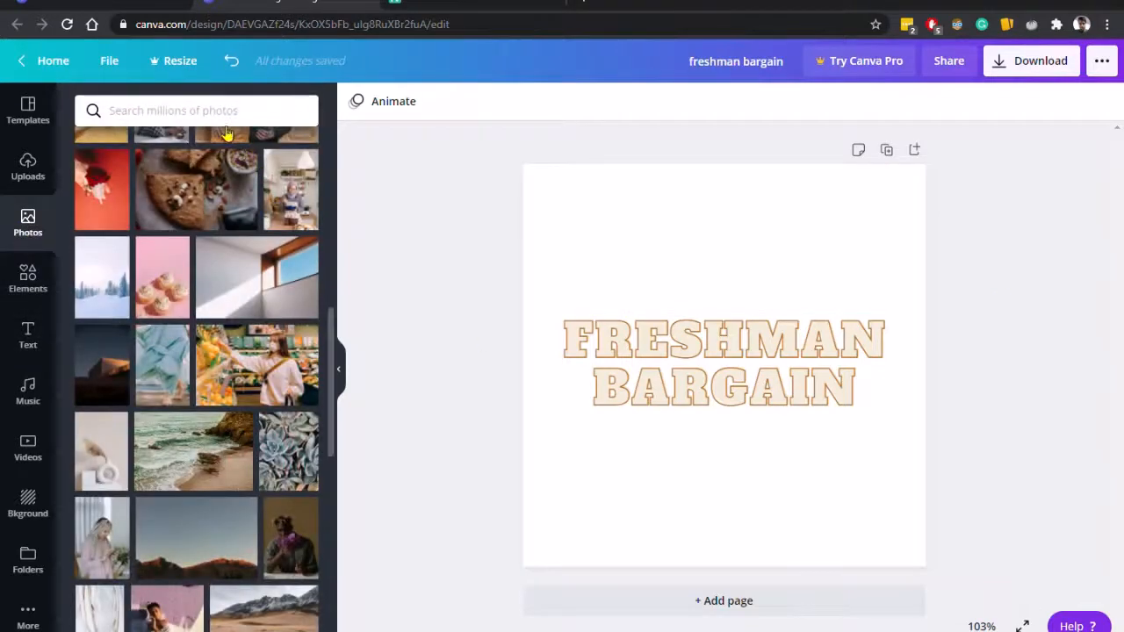
click(230, 112)
click(11, 246)
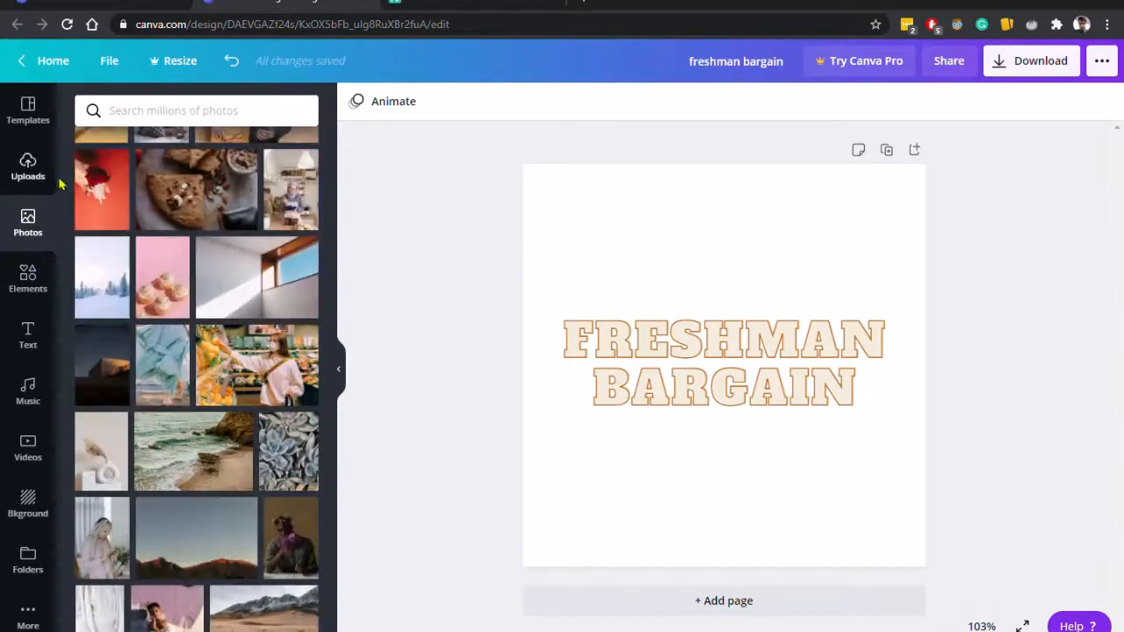
click(169, 125)
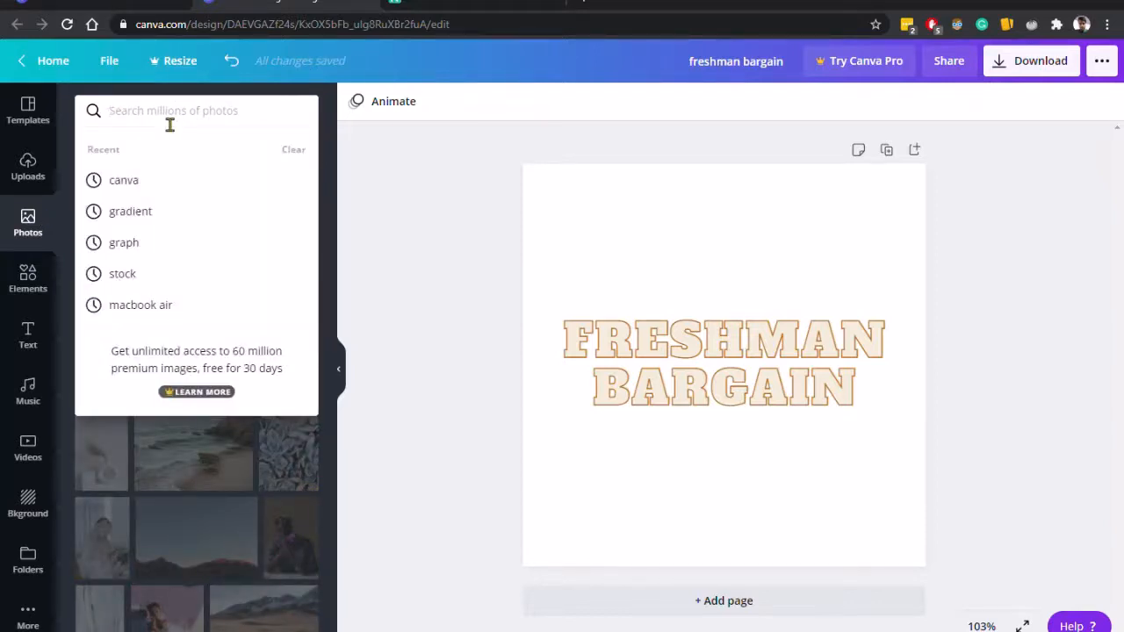
text(hosp)
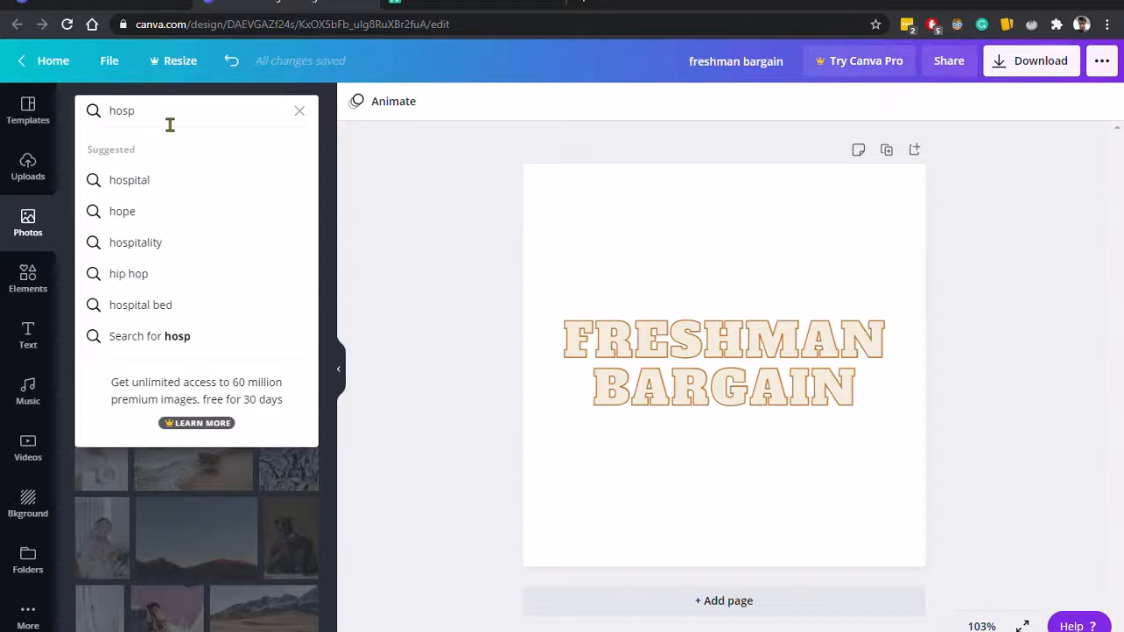
text(ital)
key(Return)
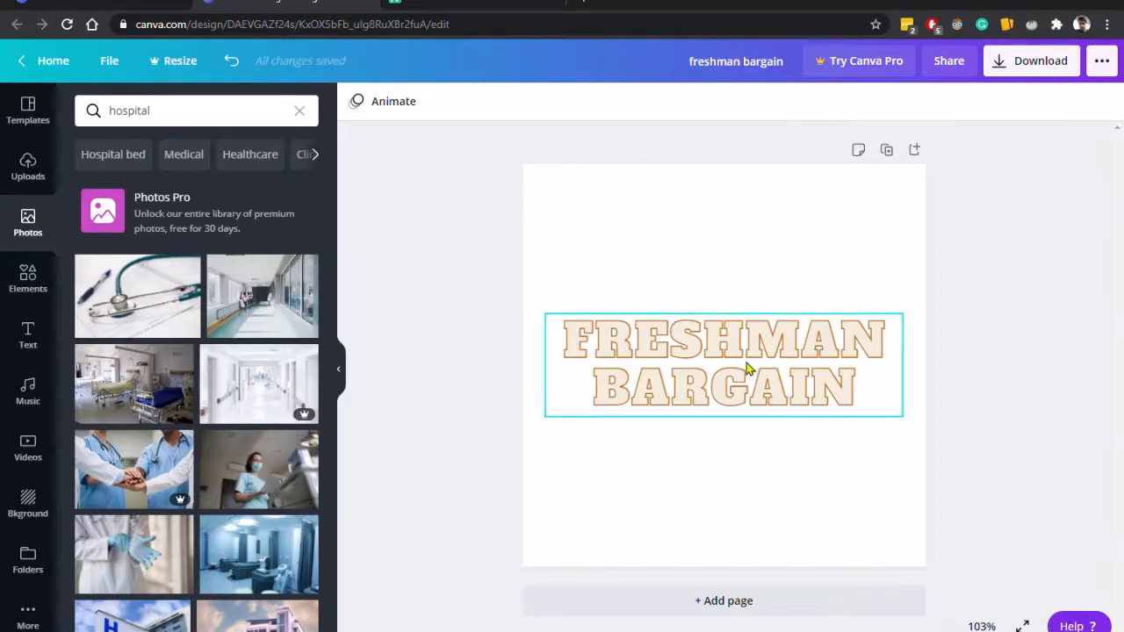
Add the photo of hands in blue gloves and enlarge and position it to cover the page.
scroll(138, 278, down, 3)
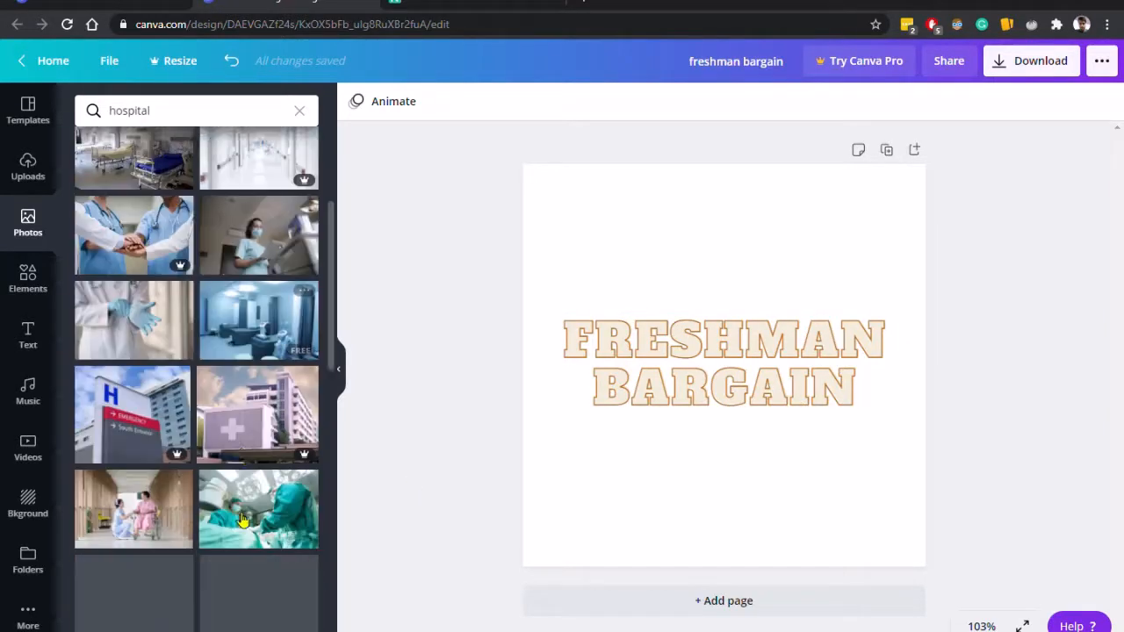
click(141, 320)
drag(645, 289, 567, 191)
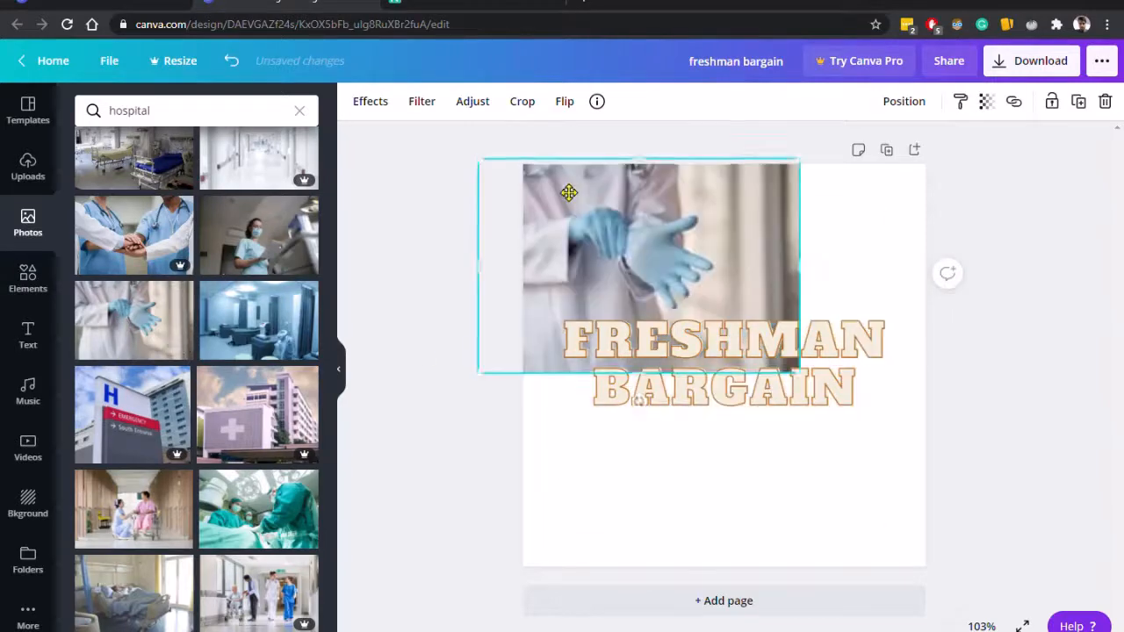
drag(806, 386, 965, 597)
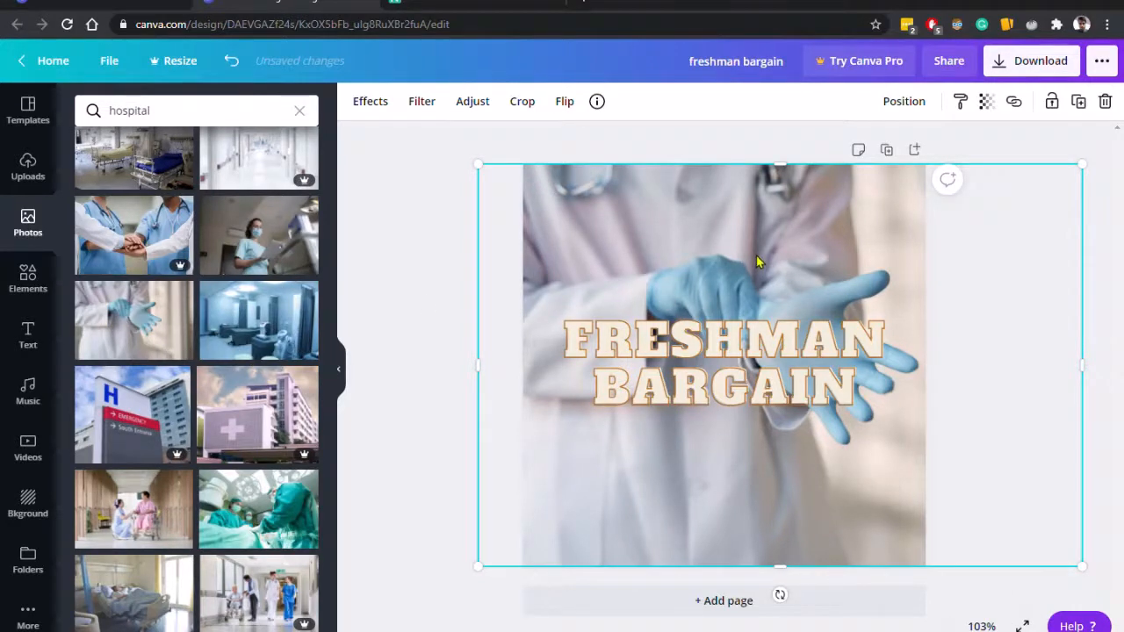
drag(756, 255, 712, 261)
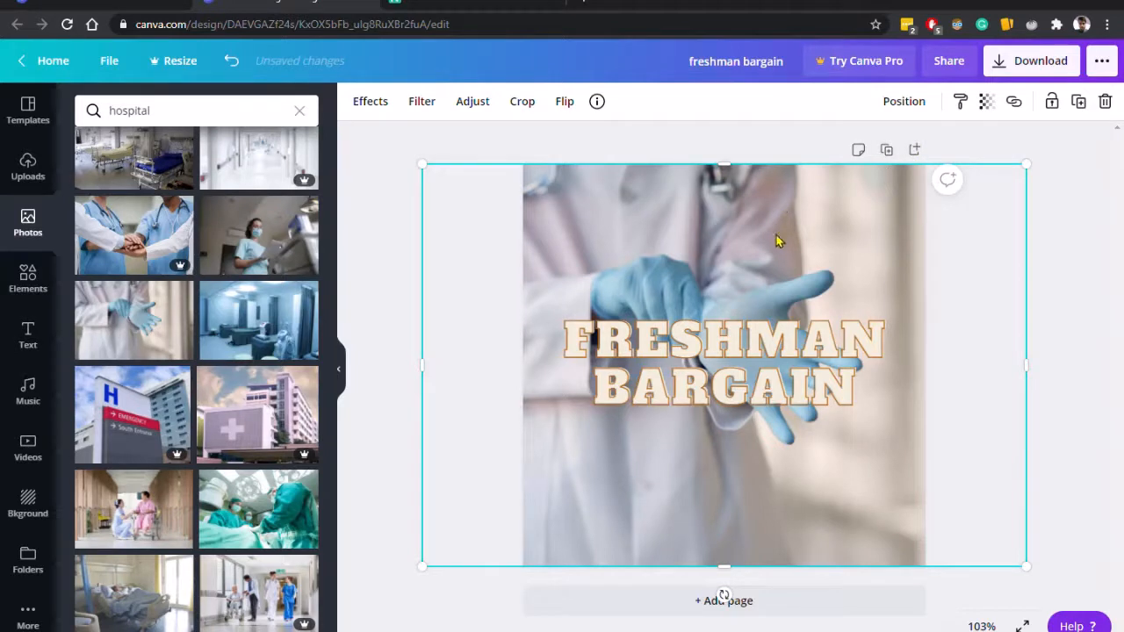
drag(778, 241, 626, 186)
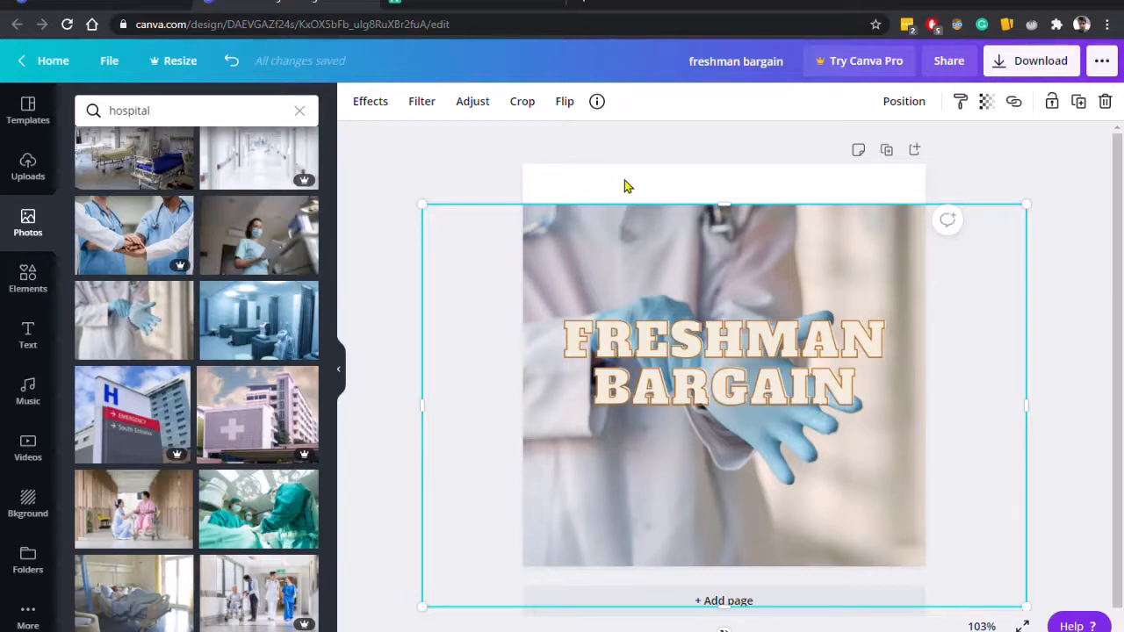
Set the page background colour to black and move the photo back up to fill the page.
click(627, 186)
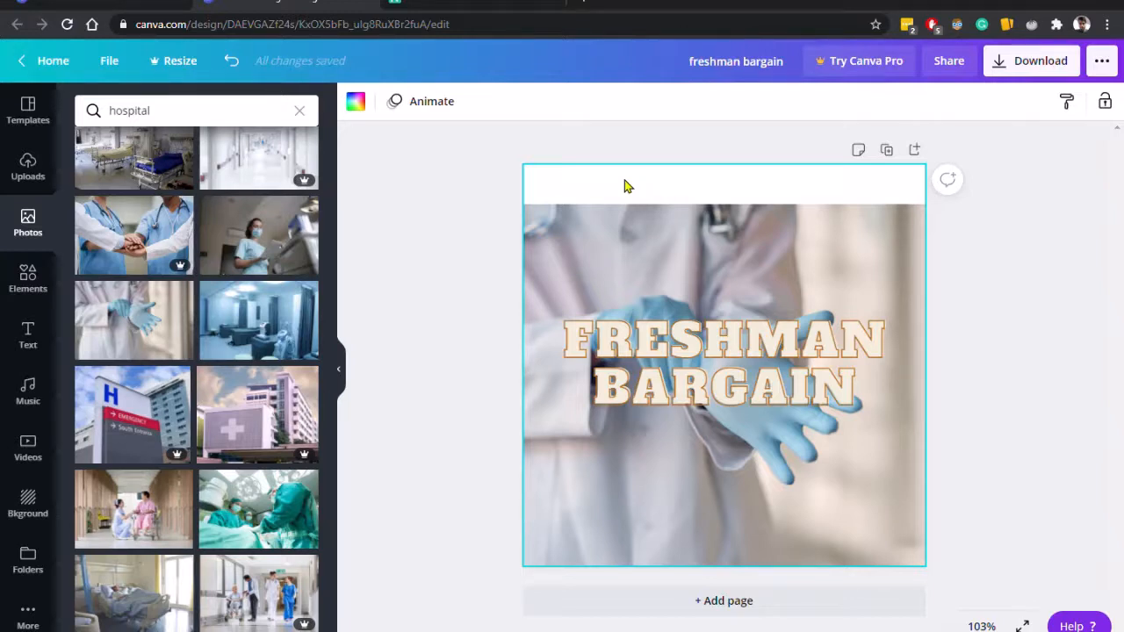
click(355, 102)
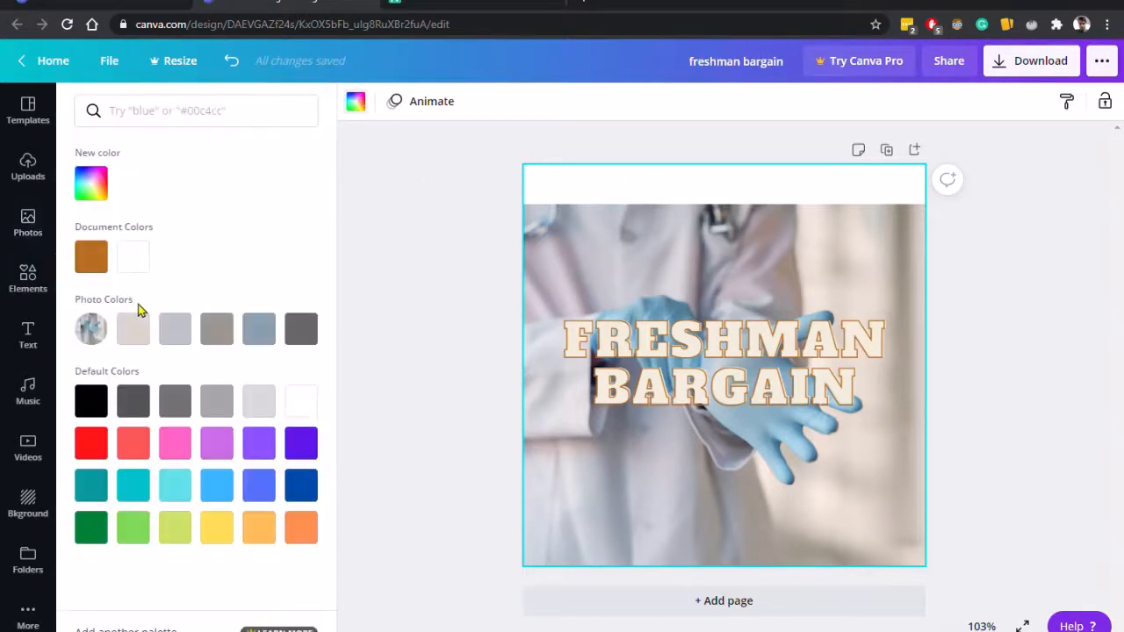
click(89, 406)
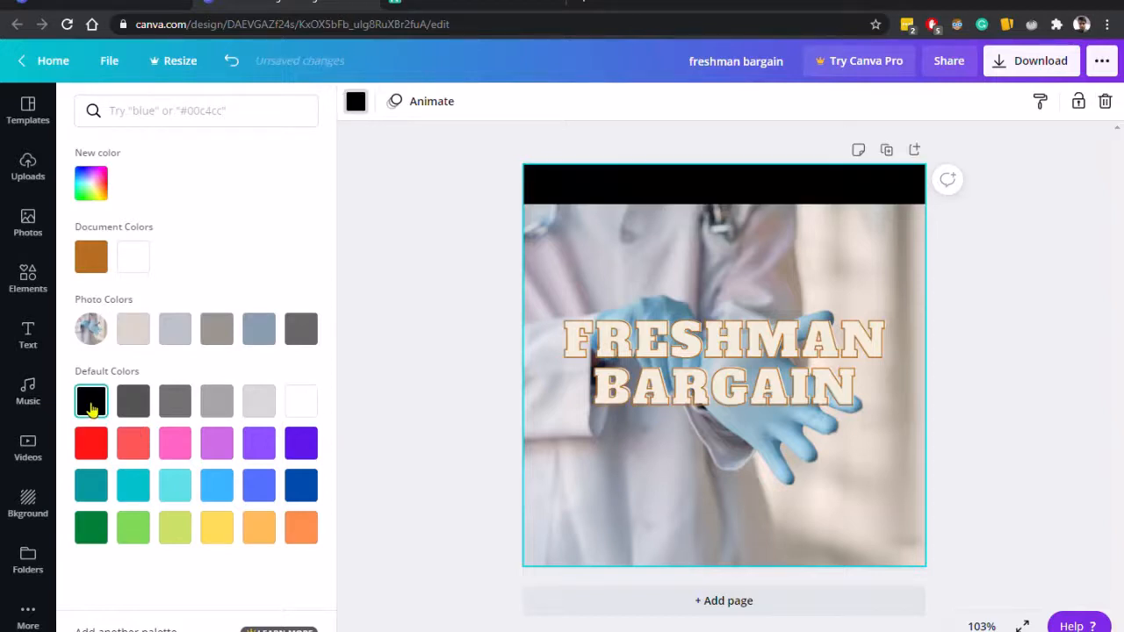
click(418, 179)
drag(630, 238, 632, 194)
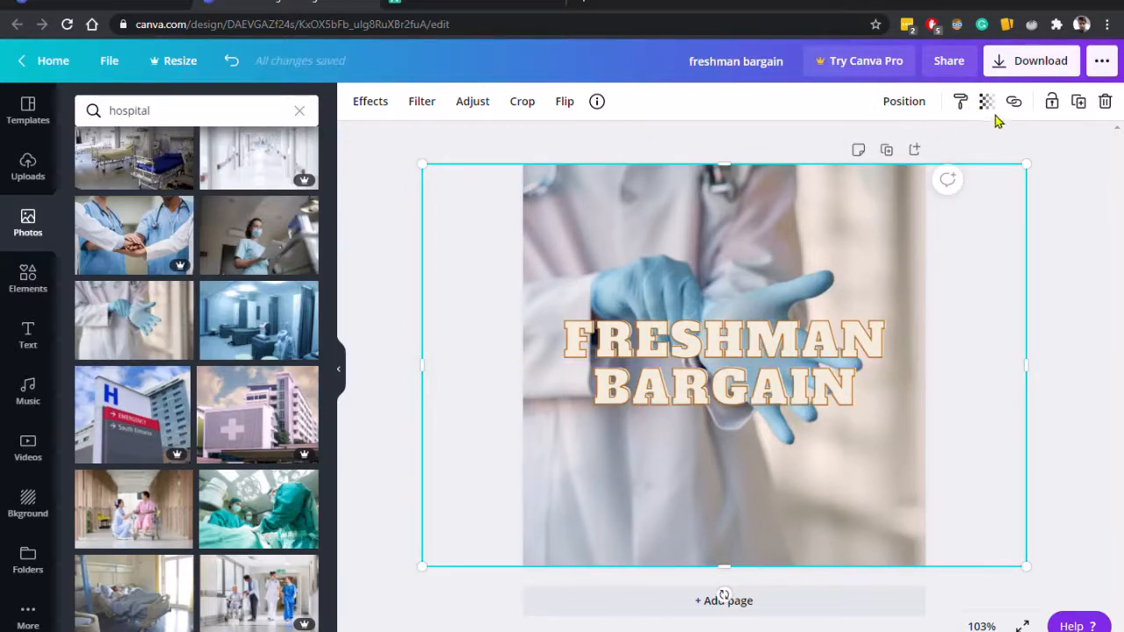
Open the photo's information details to view its title and licence.
click(1075, 217)
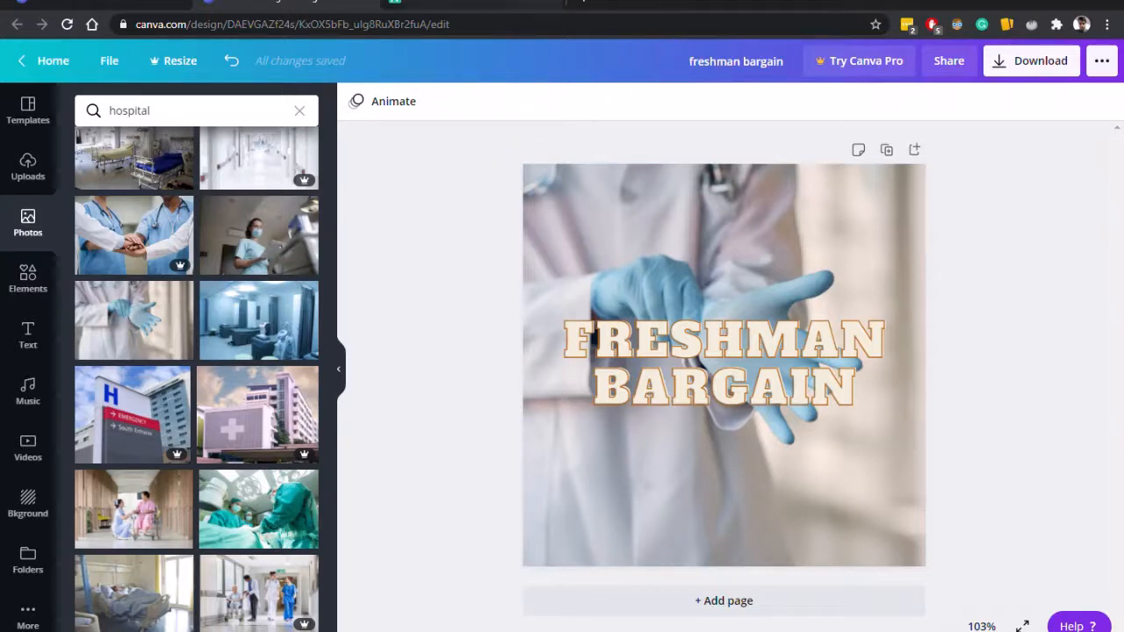
click(643, 222)
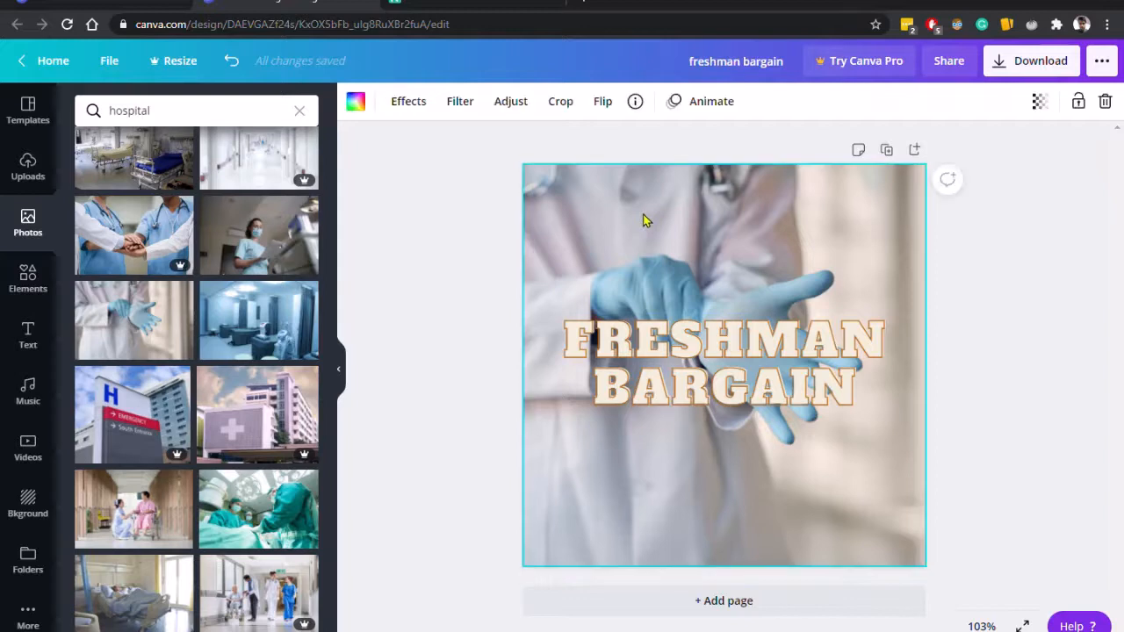
click(634, 101)
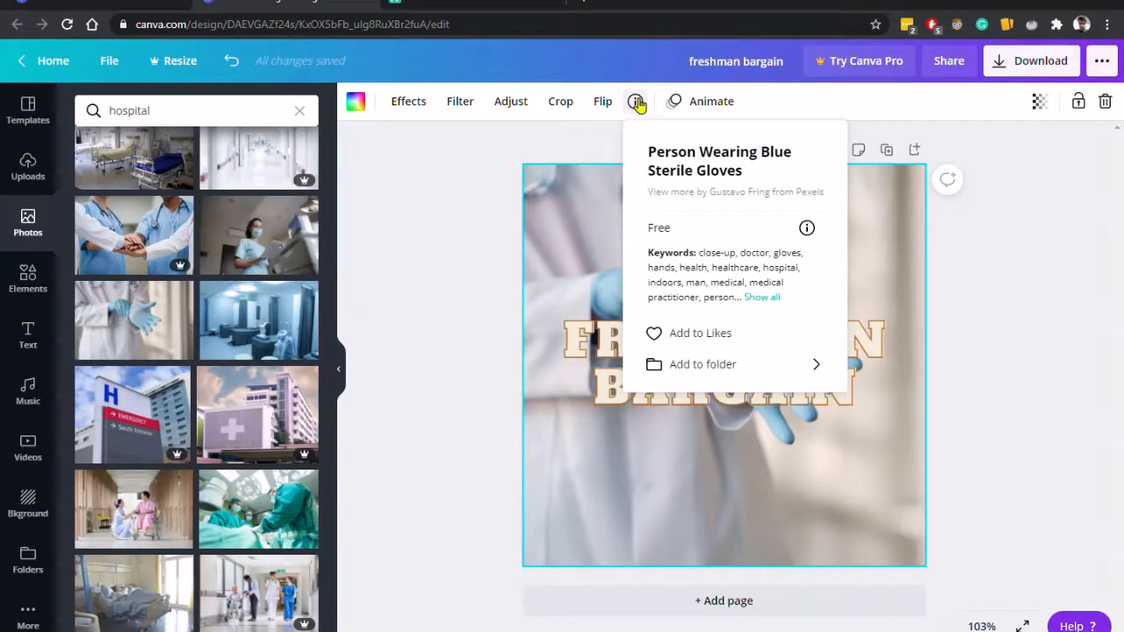
click(638, 103)
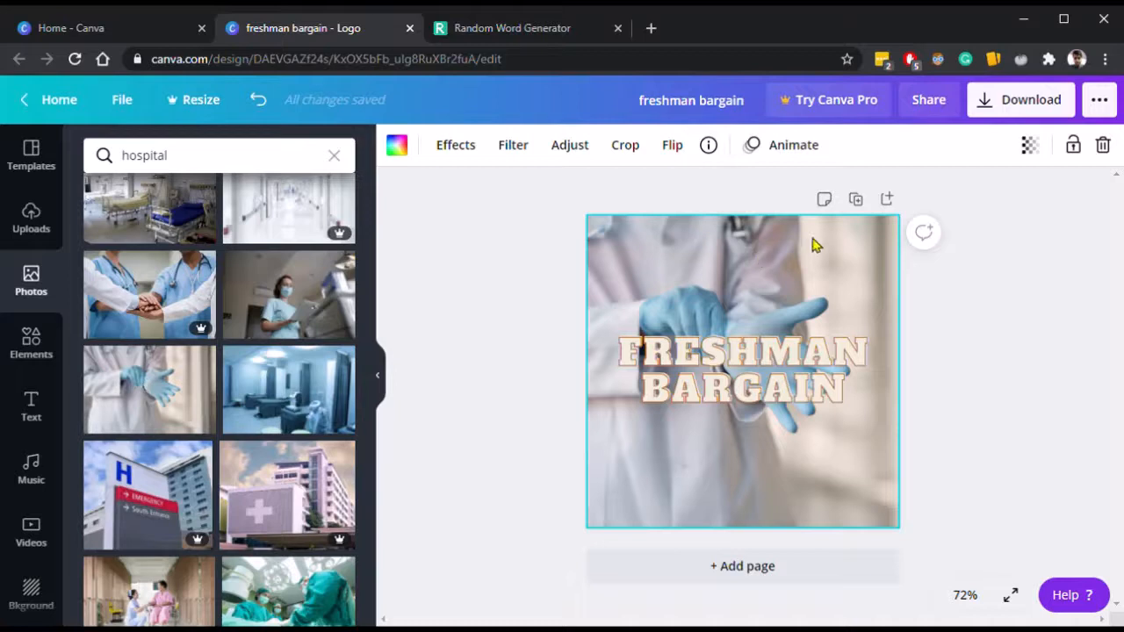
Lower the photo's transparency to below 48 so the black background darkens it.
click(1029, 148)
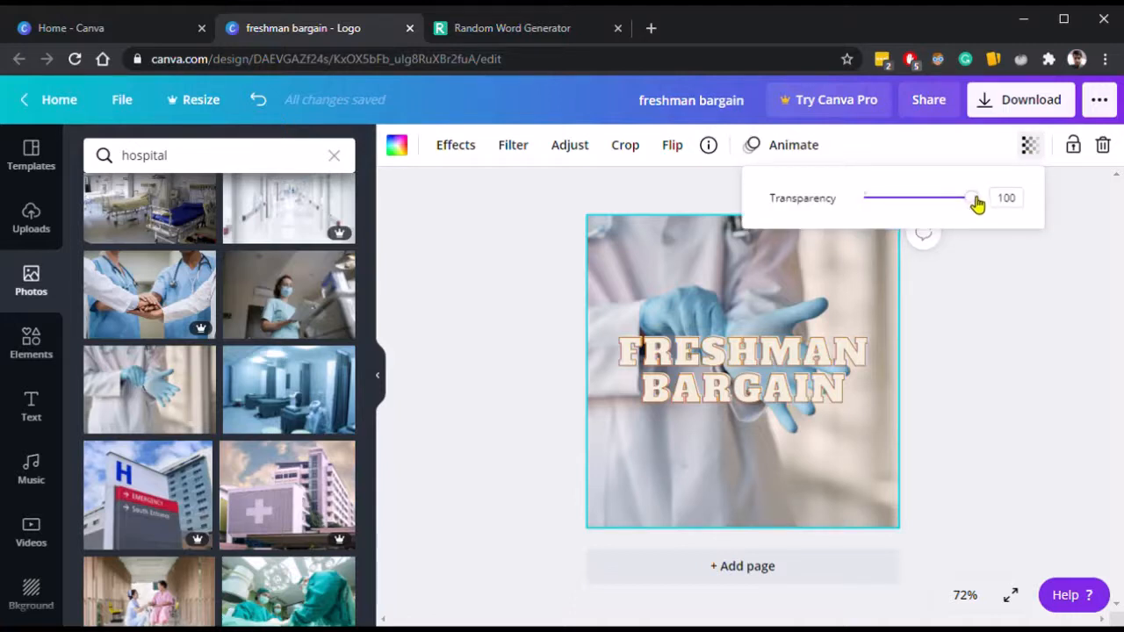
drag(980, 200, 920, 200)
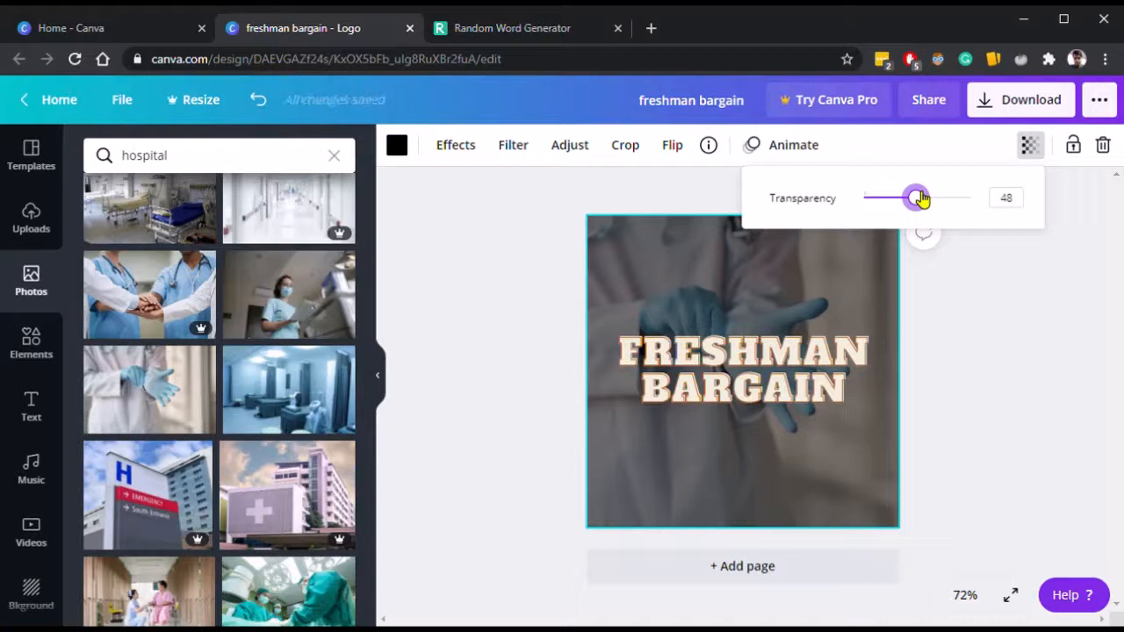
drag(920, 200, 893, 207)
click(996, 301)
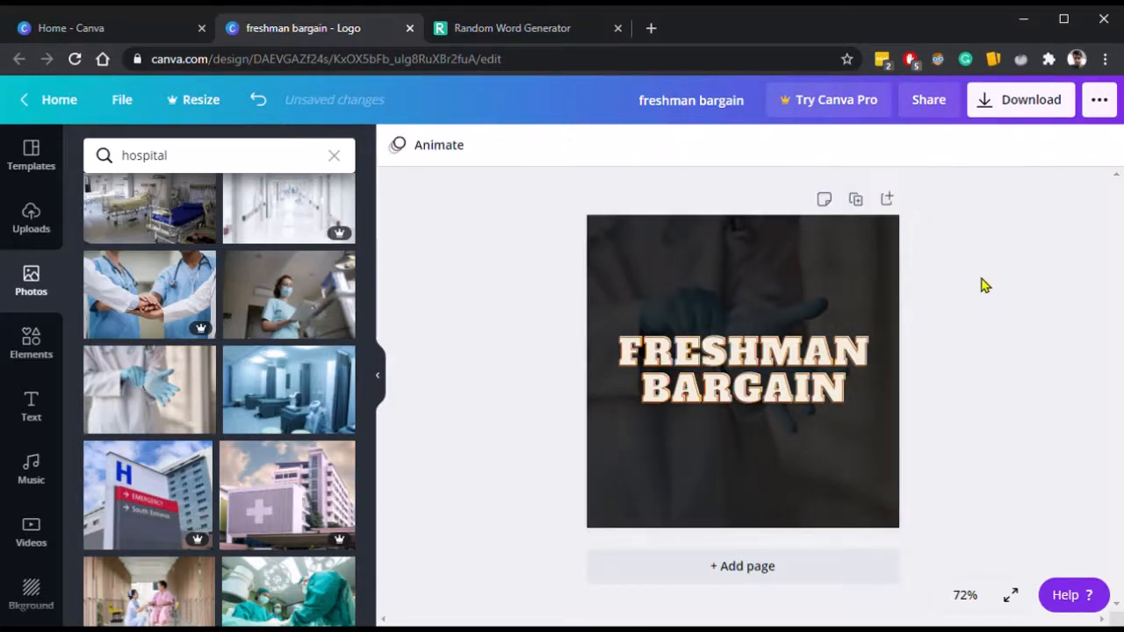
Search the elements library for doctor.
click(777, 381)
click(1012, 440)
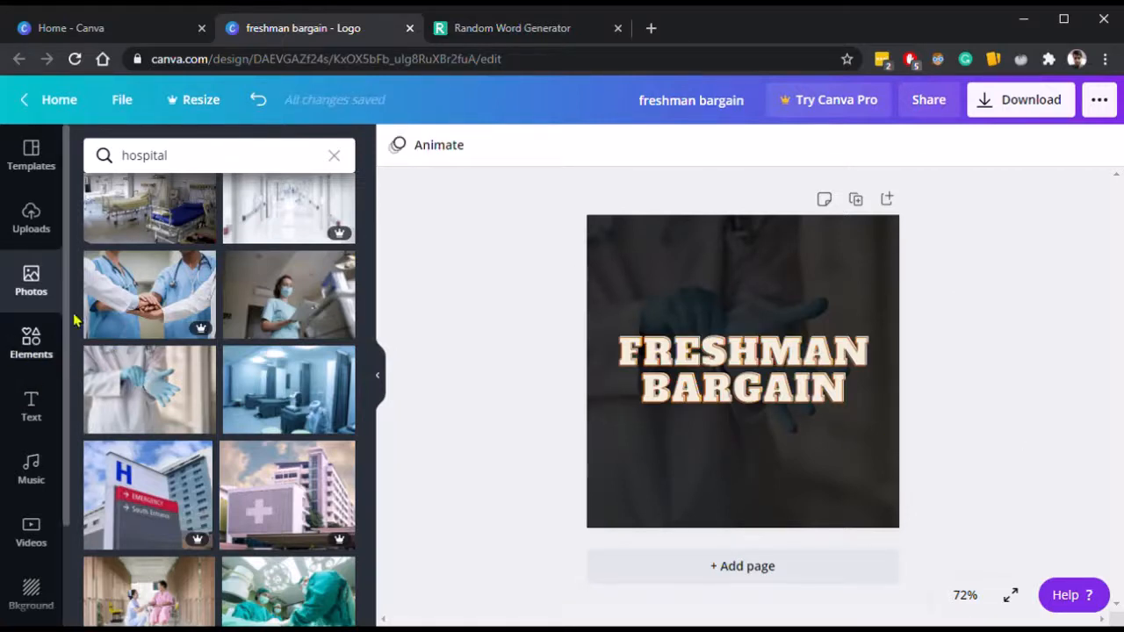
click(31, 338)
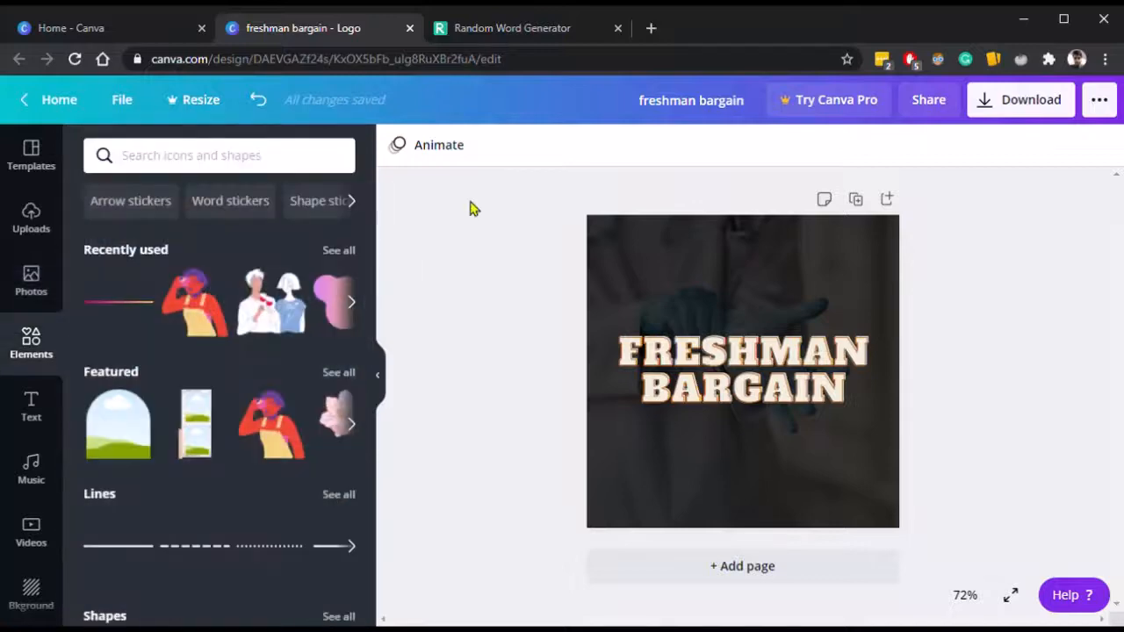
click(240, 172)
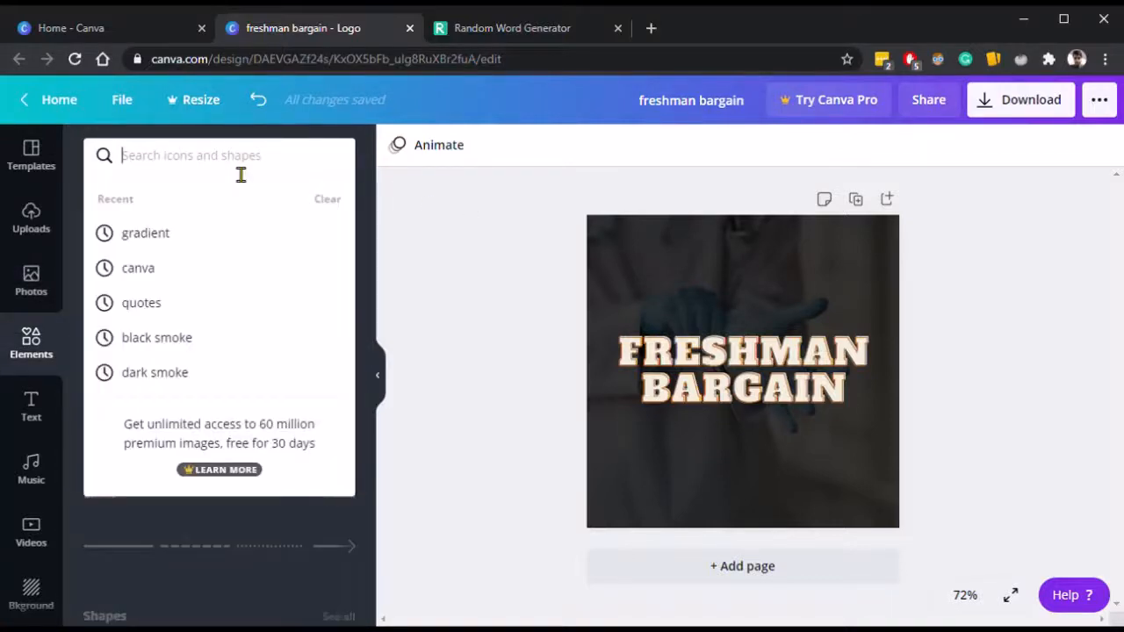
text(doctor)
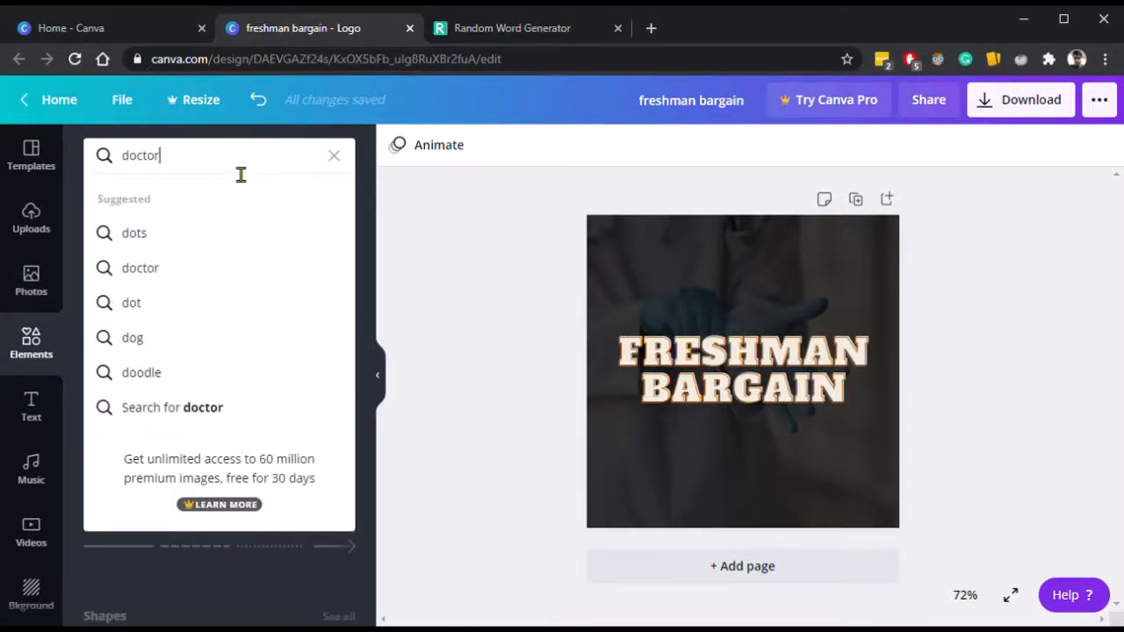
key(Return)
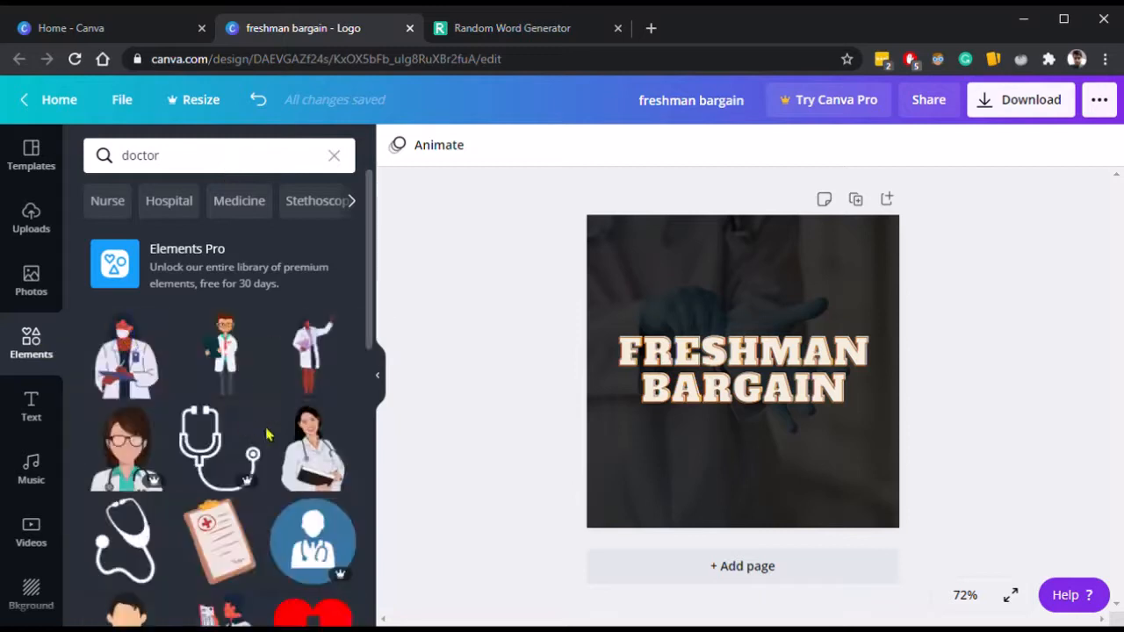
Add the female doctor illustration with a clipboard and place it in the page's bottom-left corner.
click(127, 362)
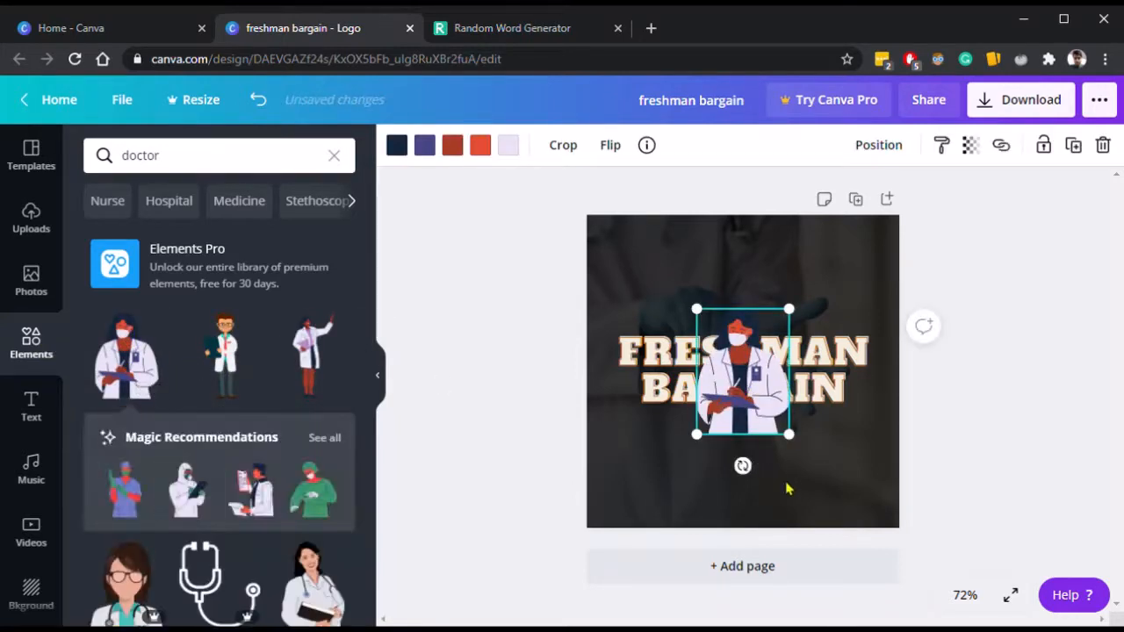
drag(704, 389, 797, 506)
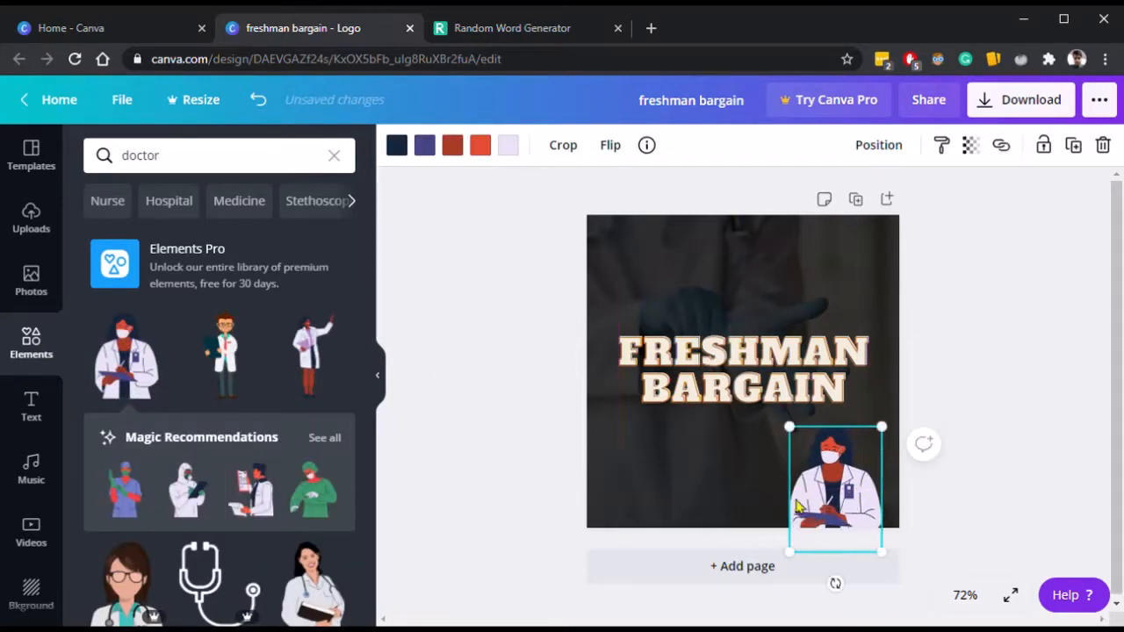
drag(848, 481, 667, 492)
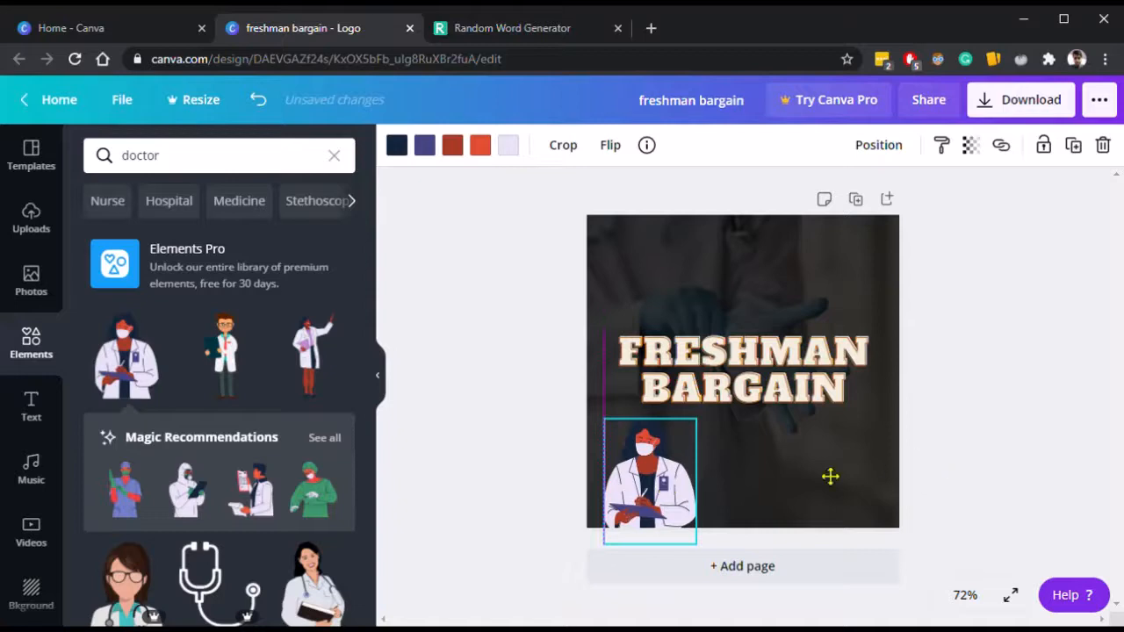
Add the protective-suit doctor illustration and place it in the page's top-right corner.
click(193, 503)
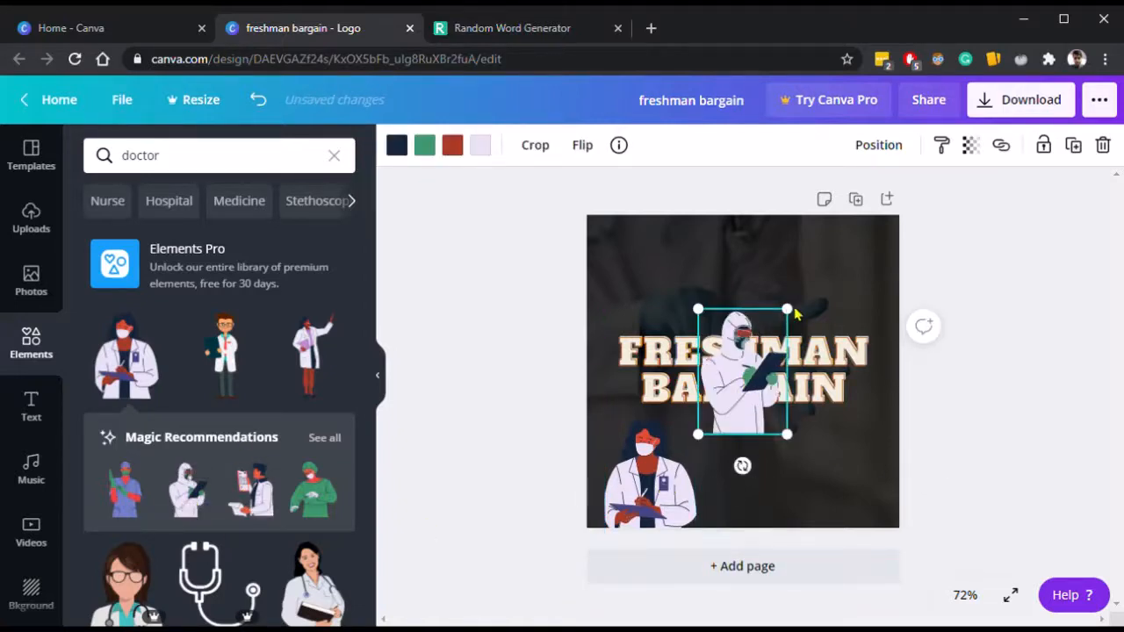
drag(740, 389, 807, 303)
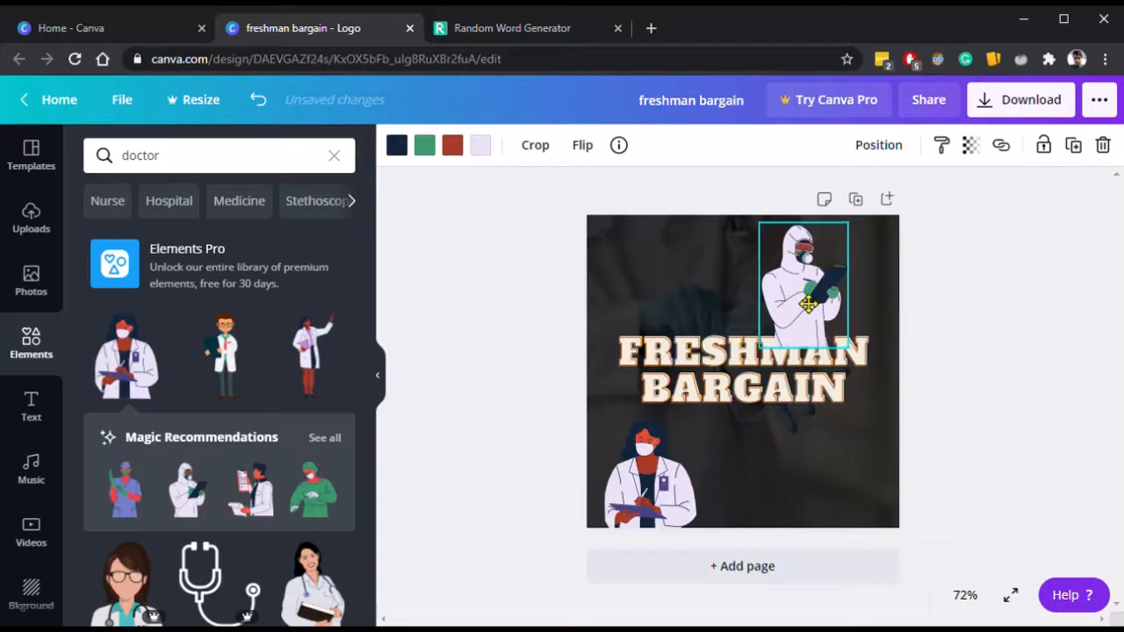
click(757, 366)
click(1018, 453)
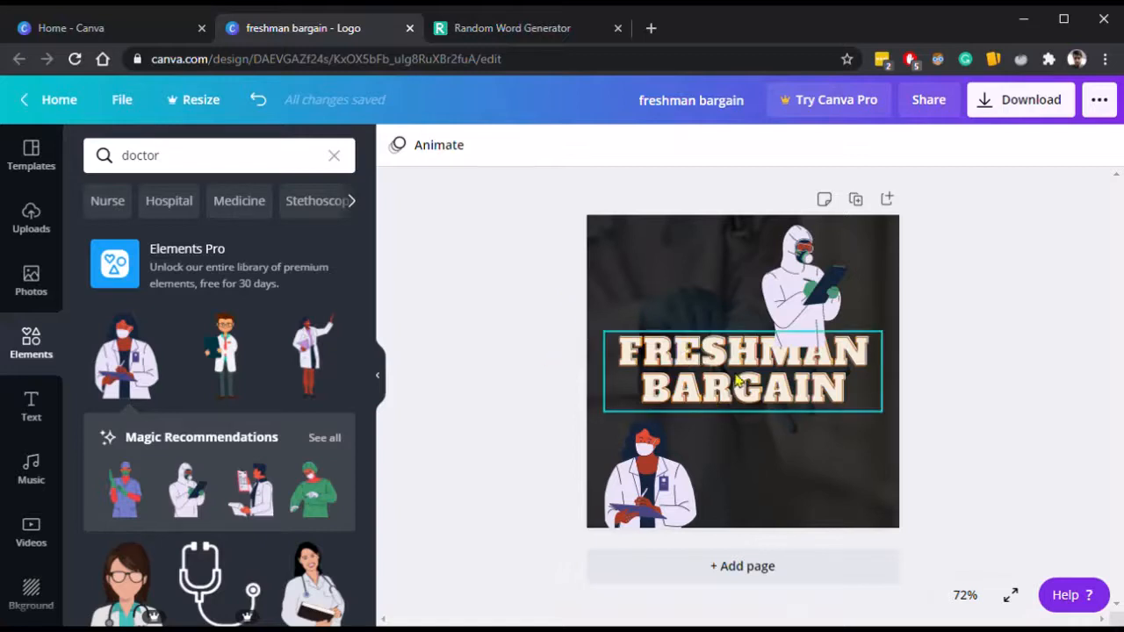
click(693, 377)
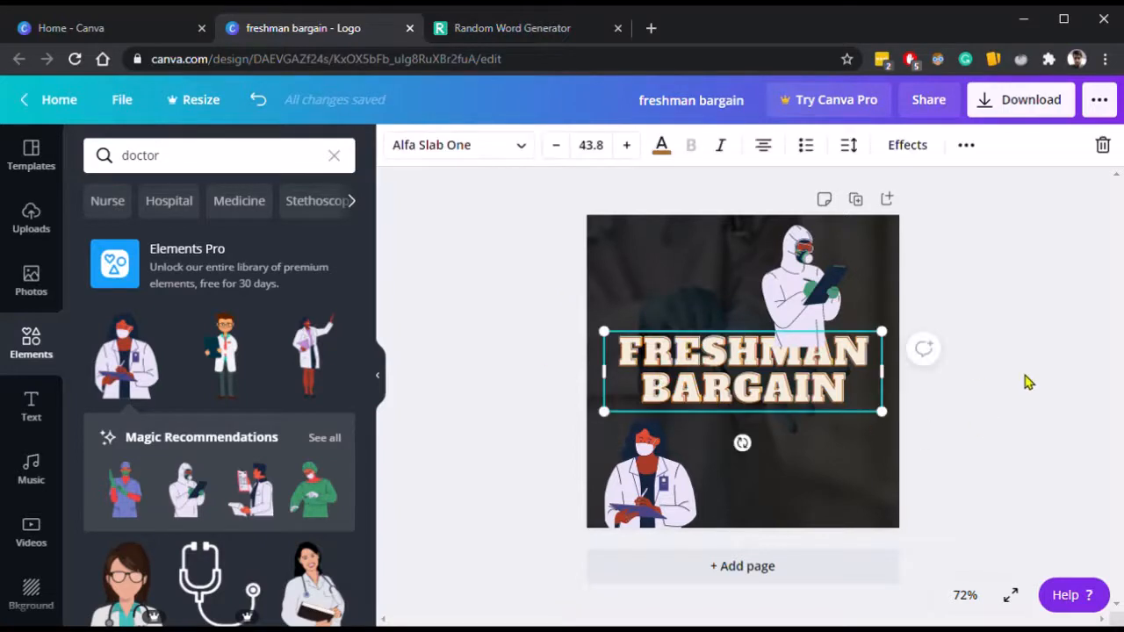
click(803, 281)
click(637, 484)
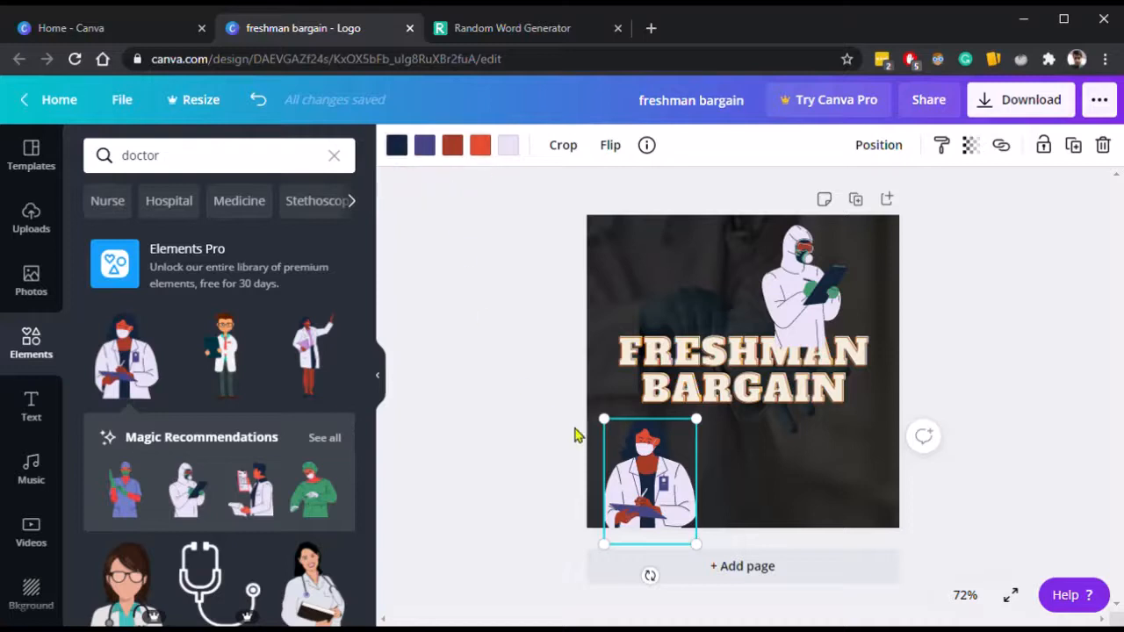
click(399, 150)
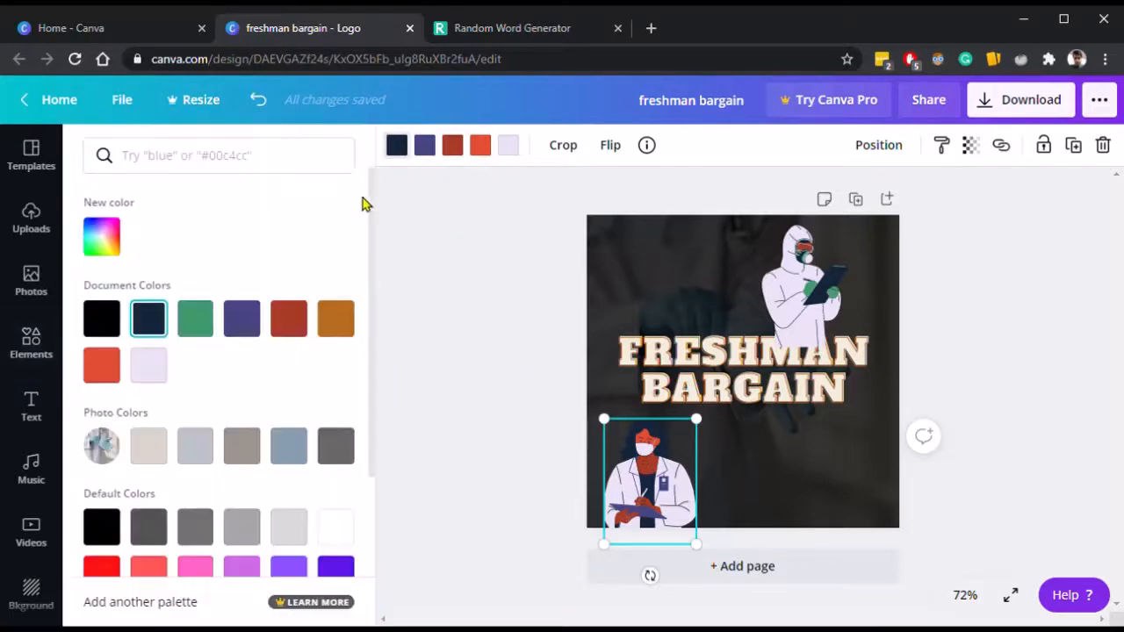
click(497, 248)
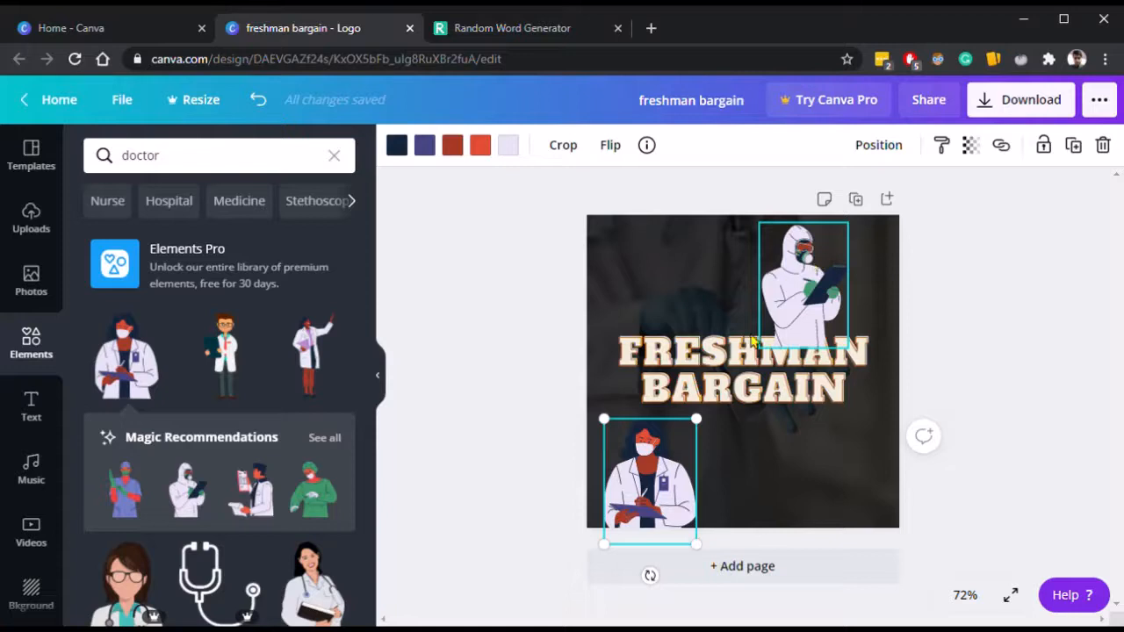
Send the protective-suit doctor backward behind the title text.
click(740, 383)
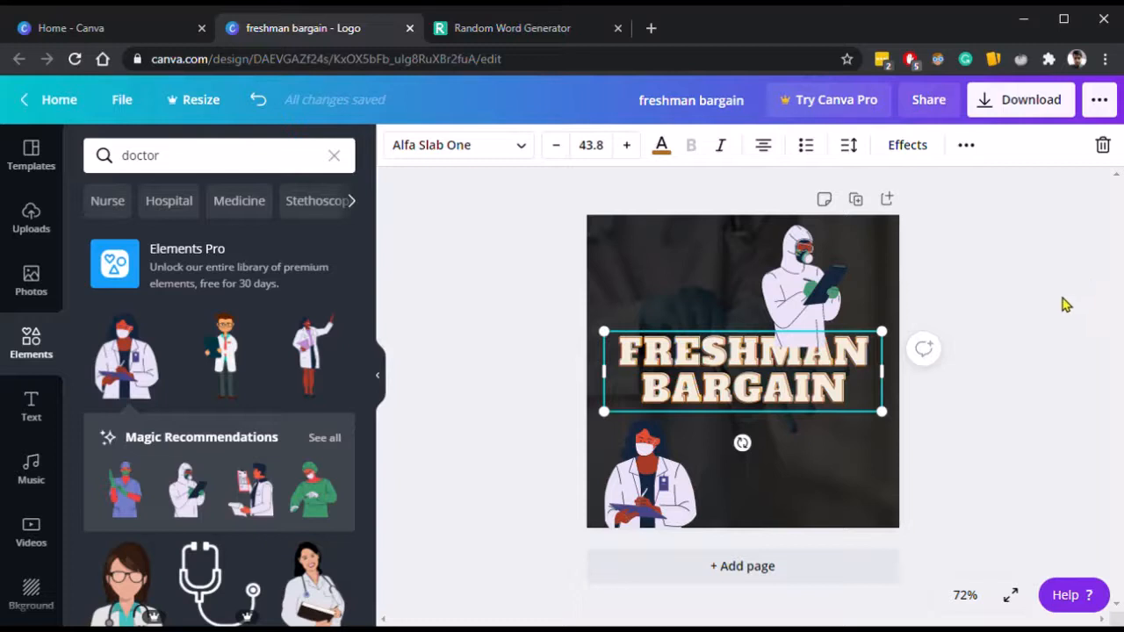
click(792, 277)
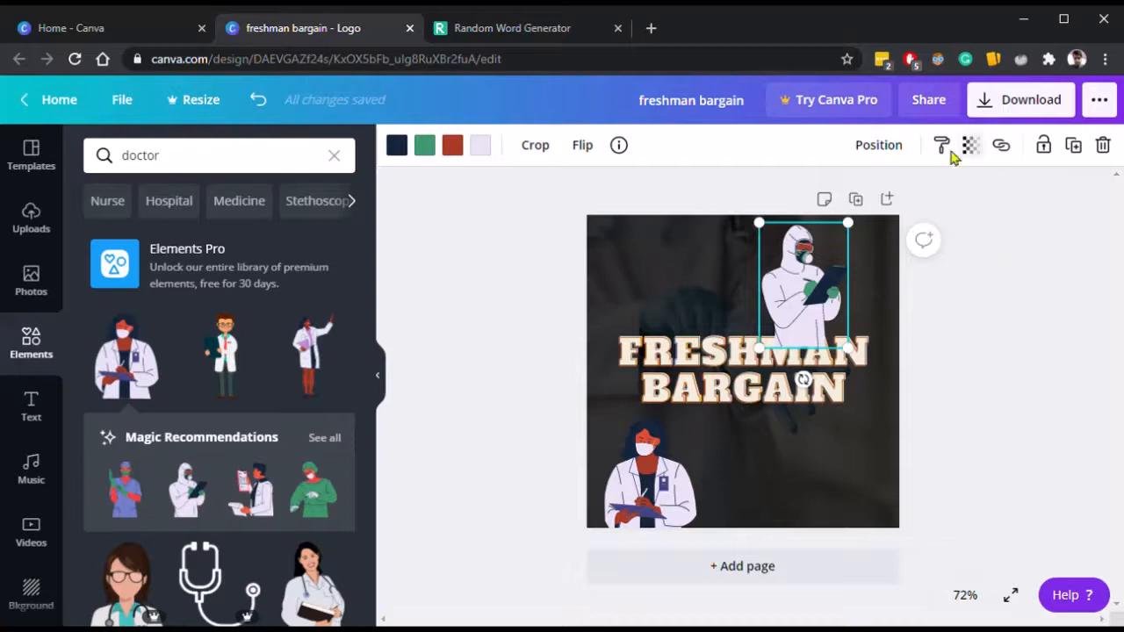
click(874, 146)
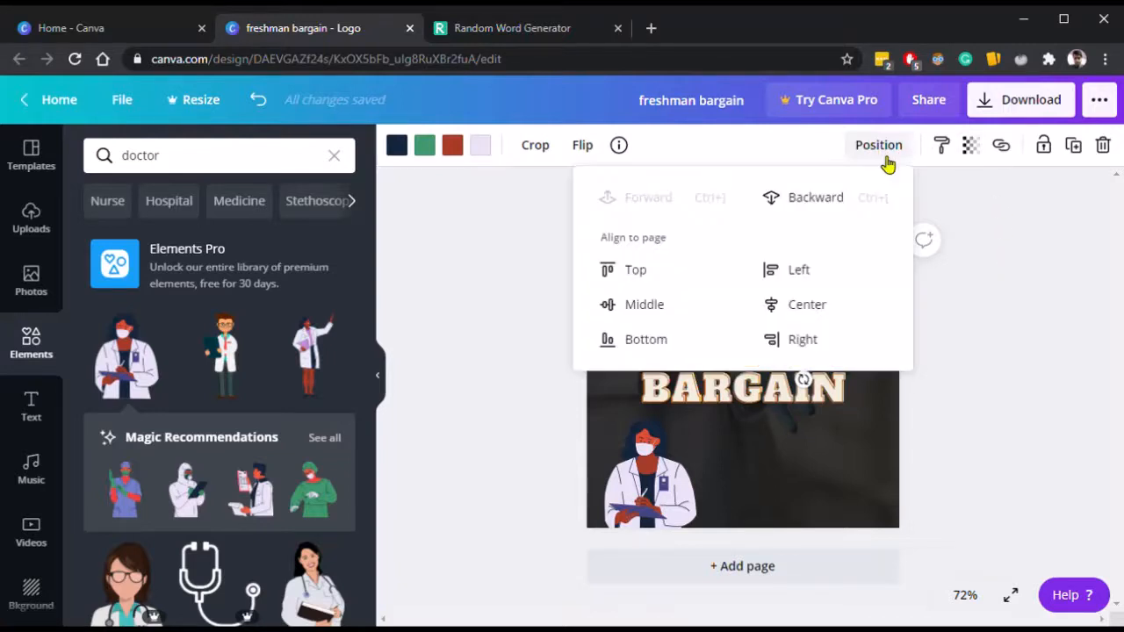
click(838, 196)
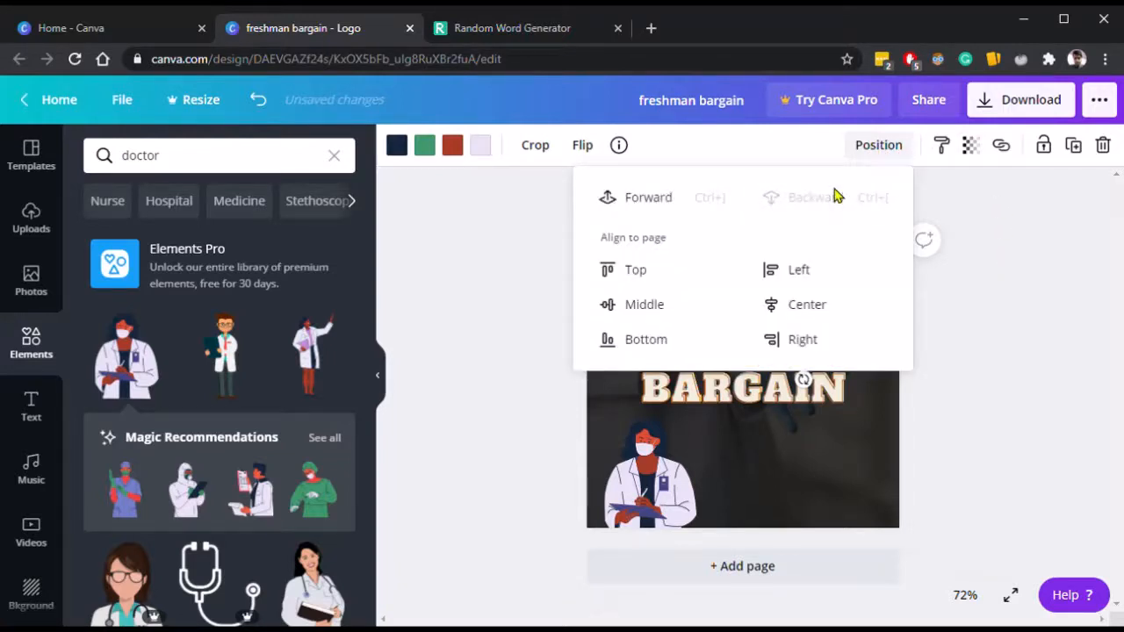
click(1062, 267)
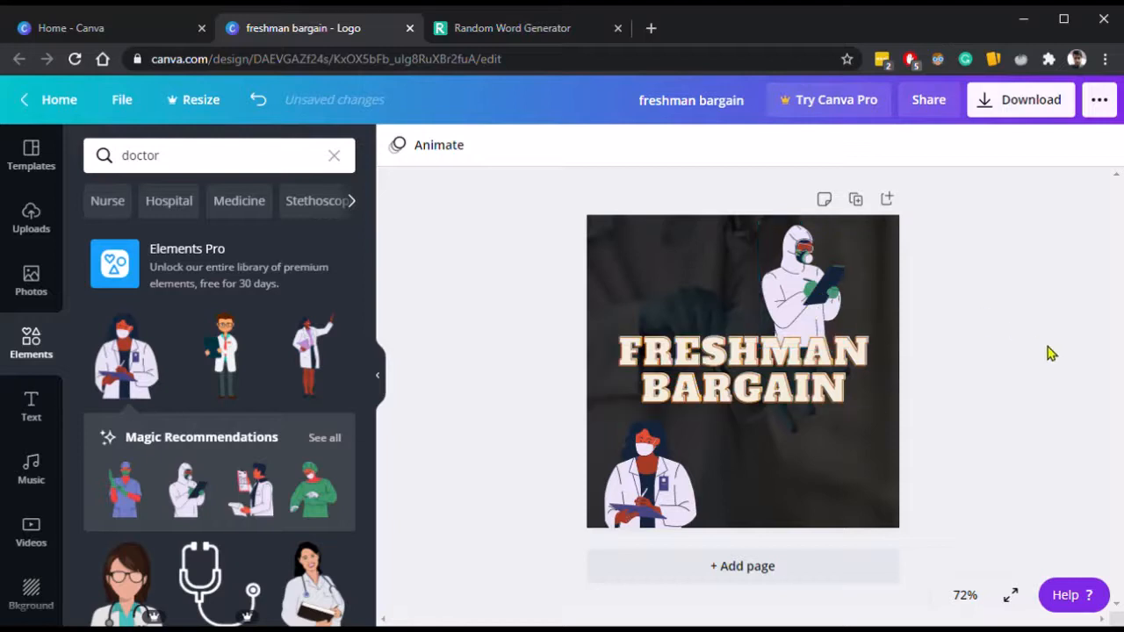
click(749, 365)
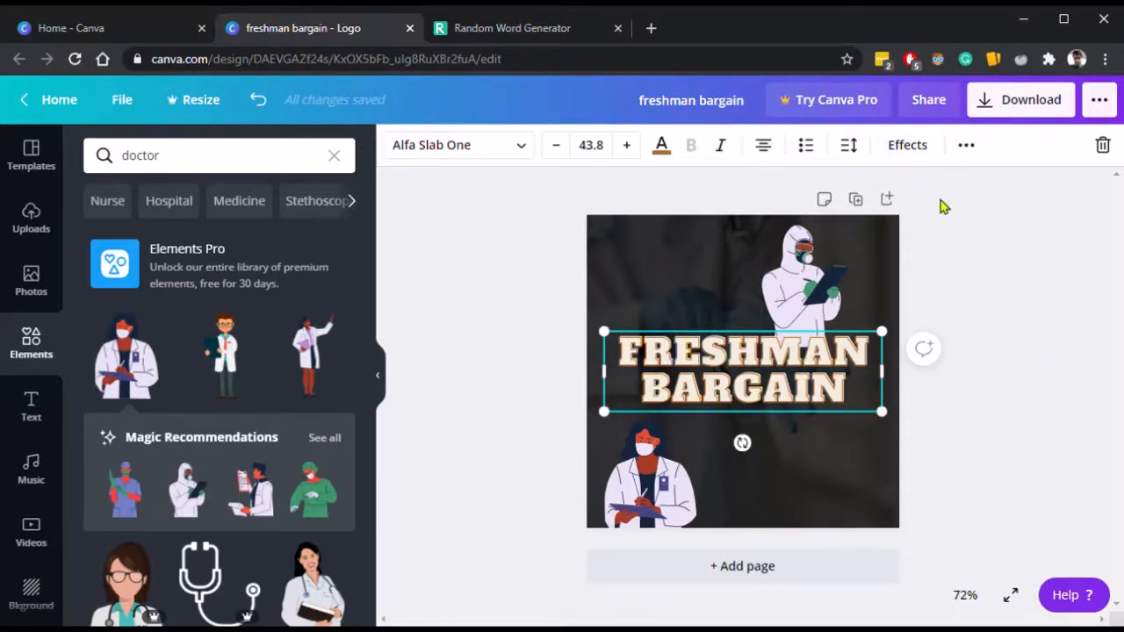
click(971, 151)
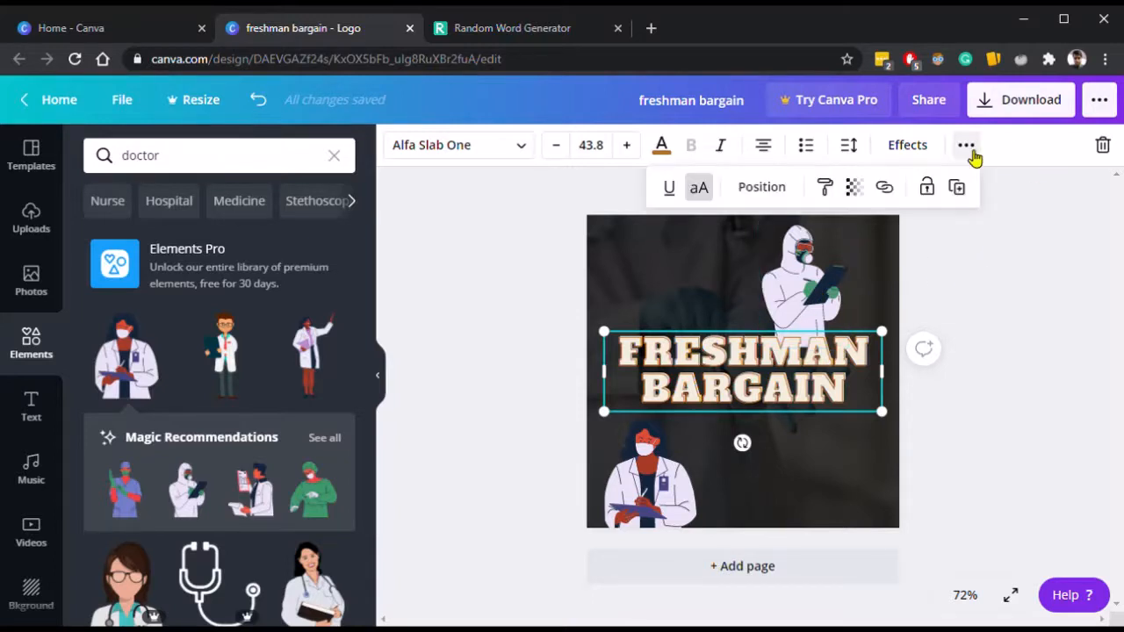
click(759, 197)
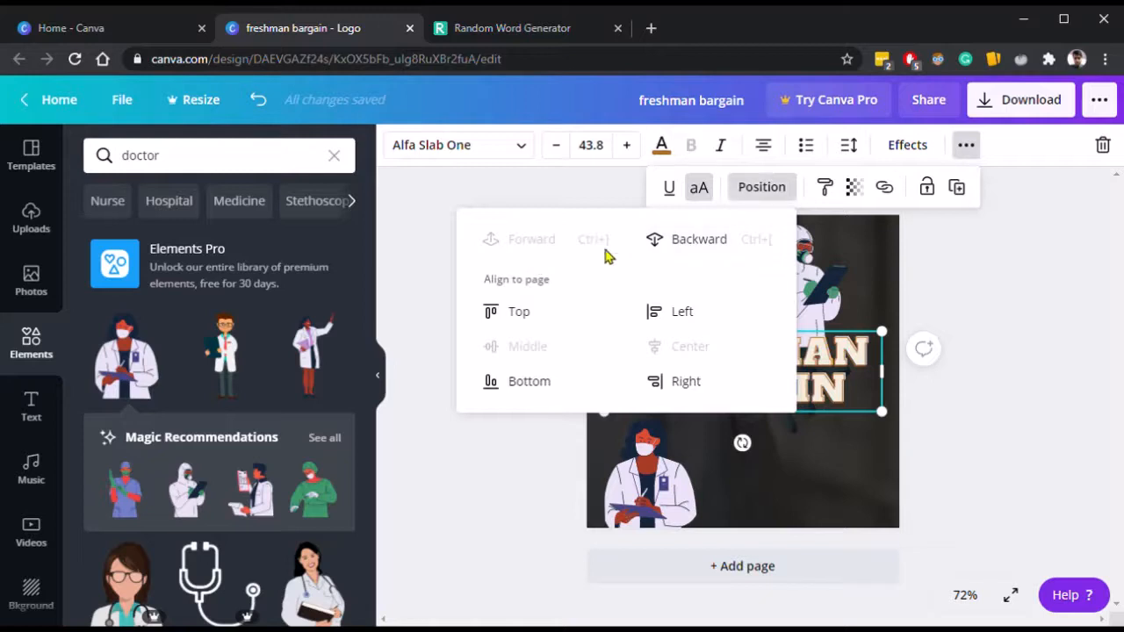
click(1069, 297)
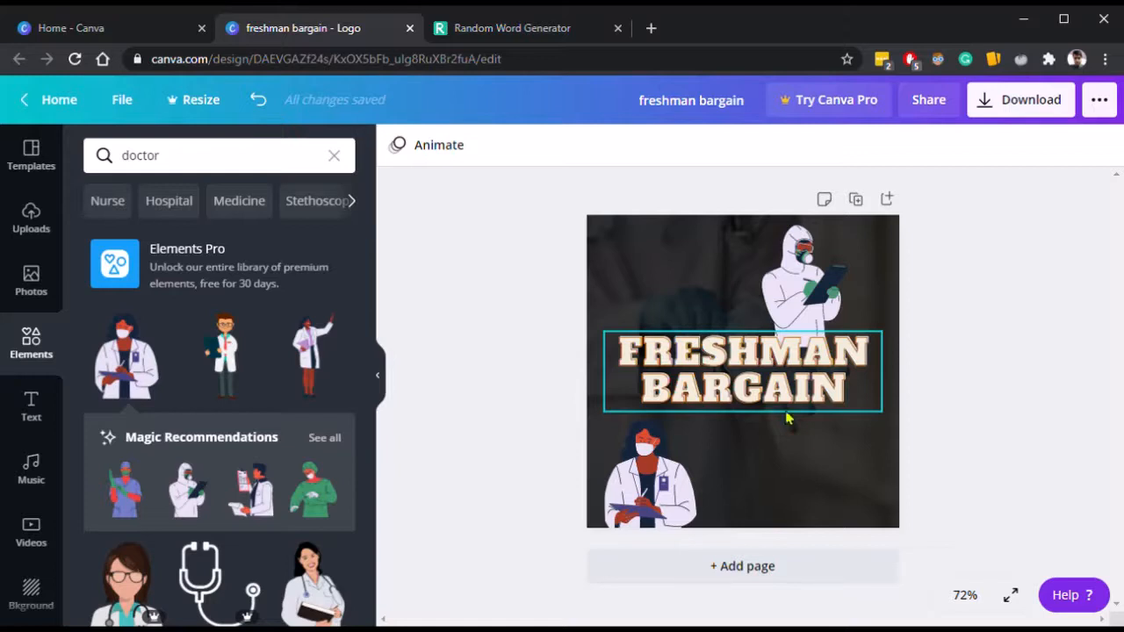
Try narrowing, moving and enlarging the title text box, then undo those changes.
click(782, 367)
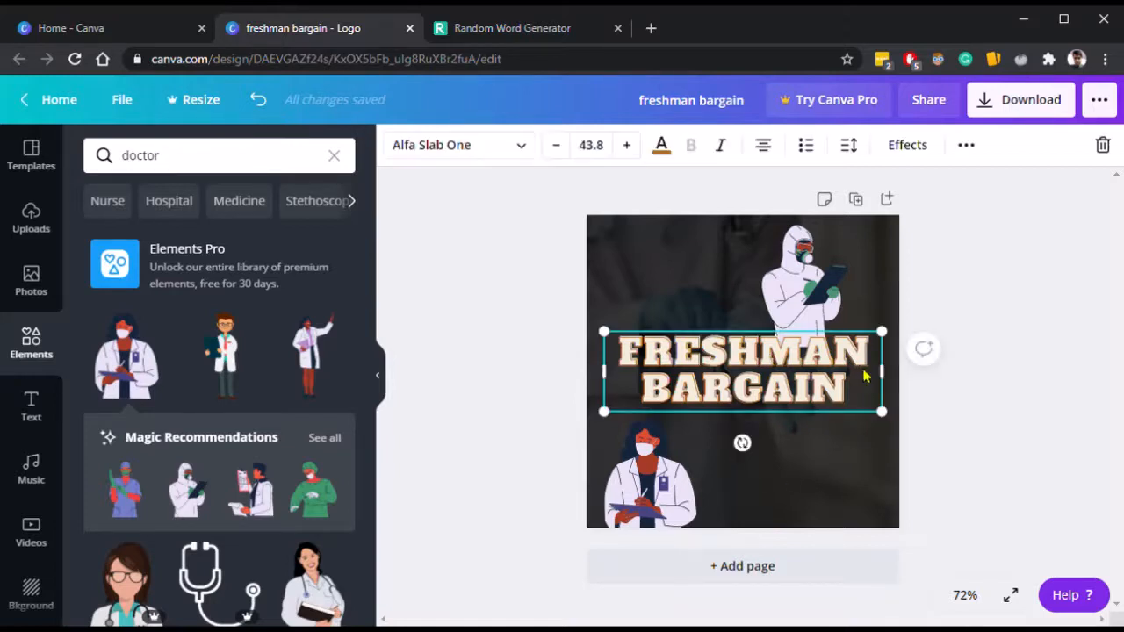
drag(876, 376, 728, 390)
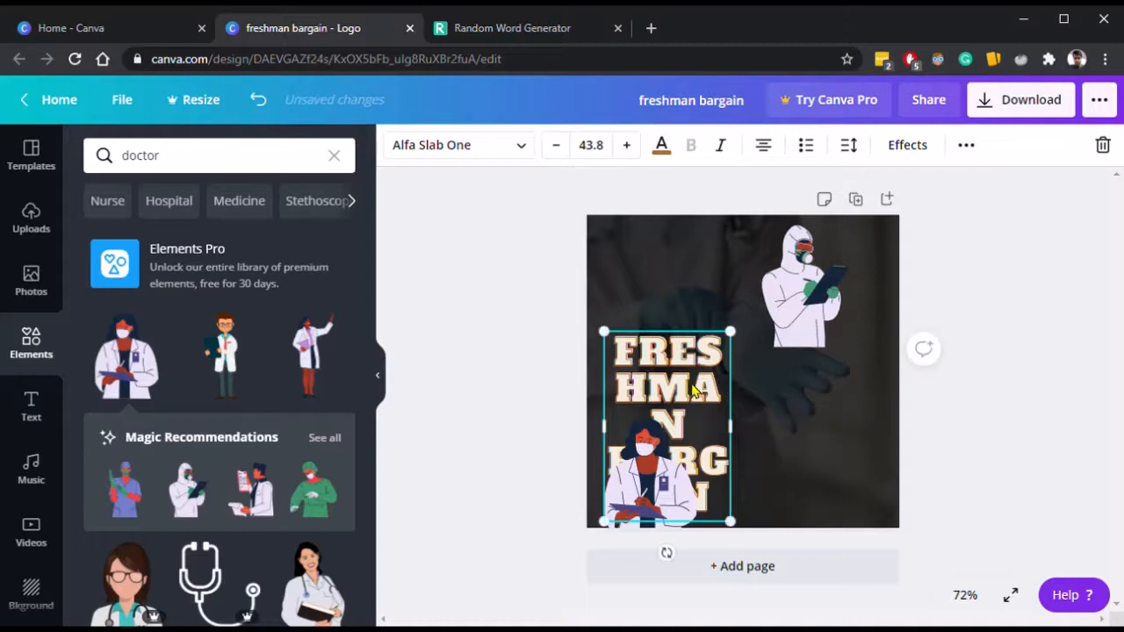
drag(702, 347, 715, 318)
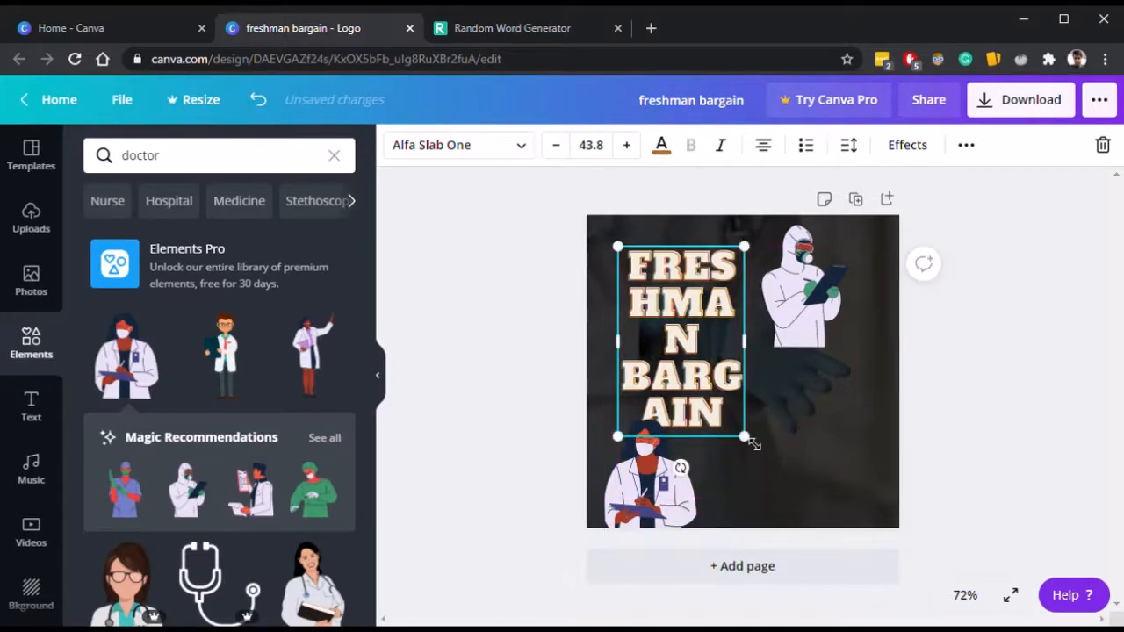
drag(813, 485, 808, 484)
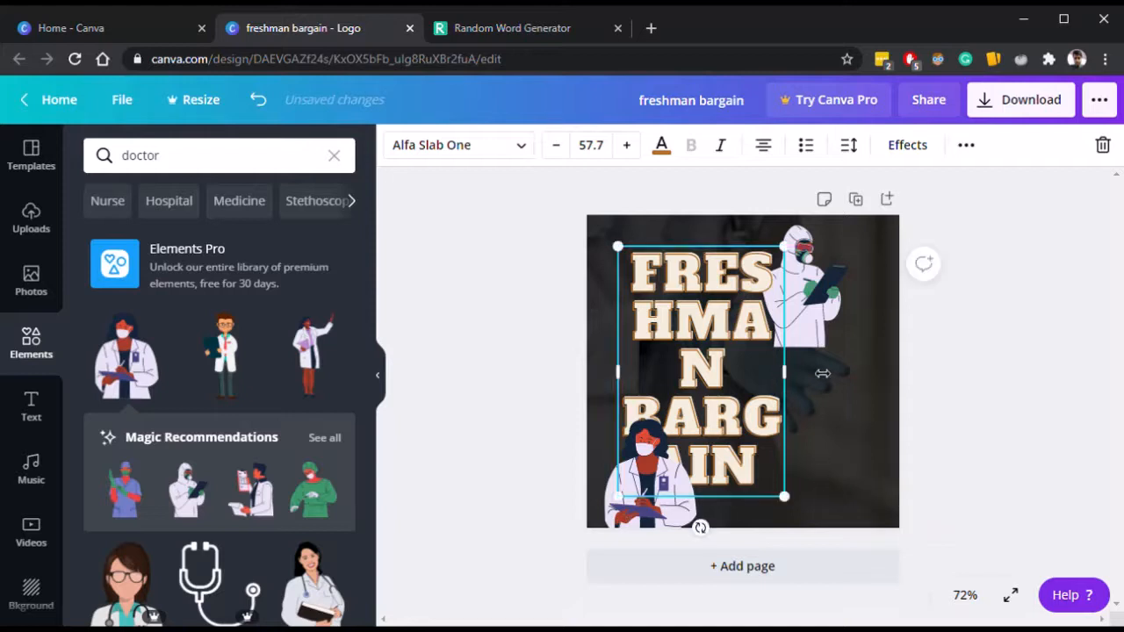
key(ctrl+z)
key(ctrl+z)
key(ctrl+z)
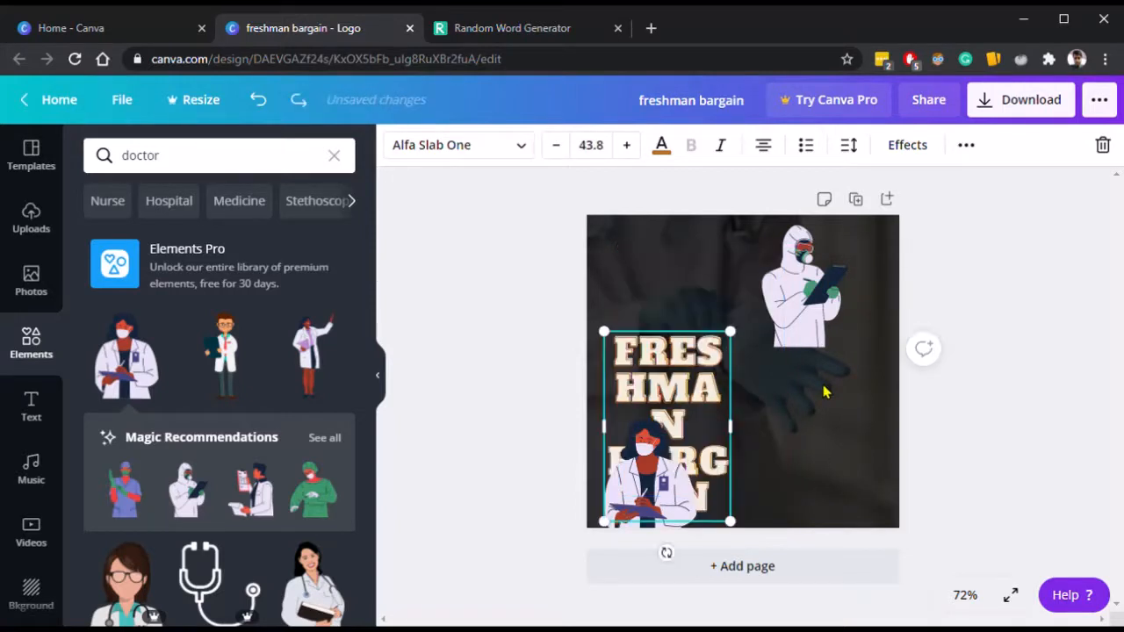
click(977, 428)
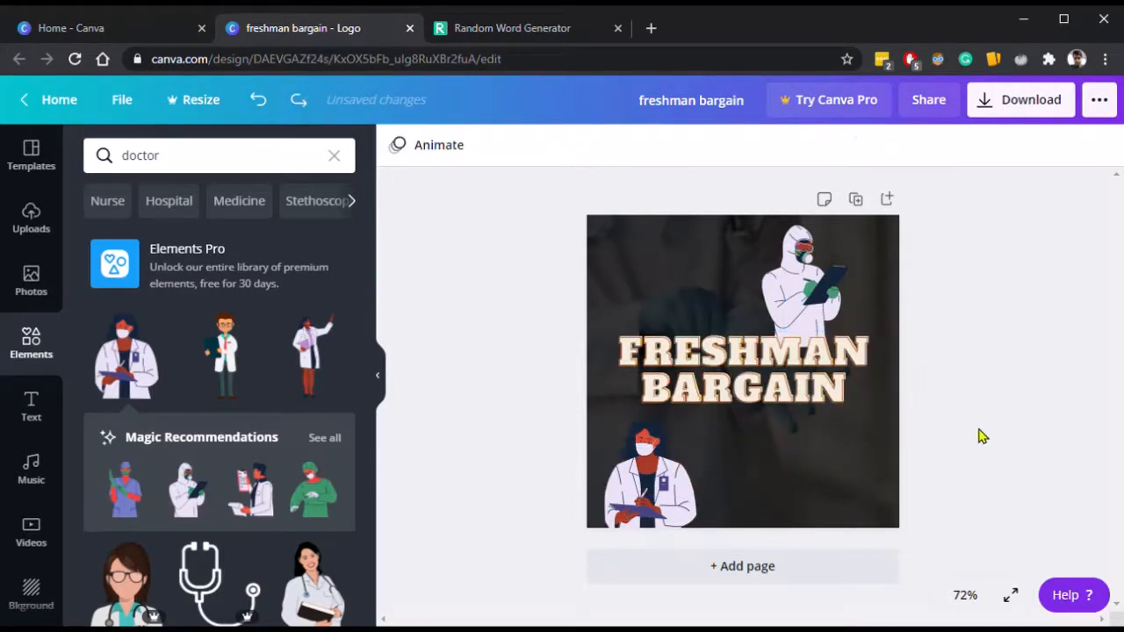
Move the protective-suit doctor to the bottom-right corner and select the title text.
drag(825, 281, 869, 478)
click(771, 399)
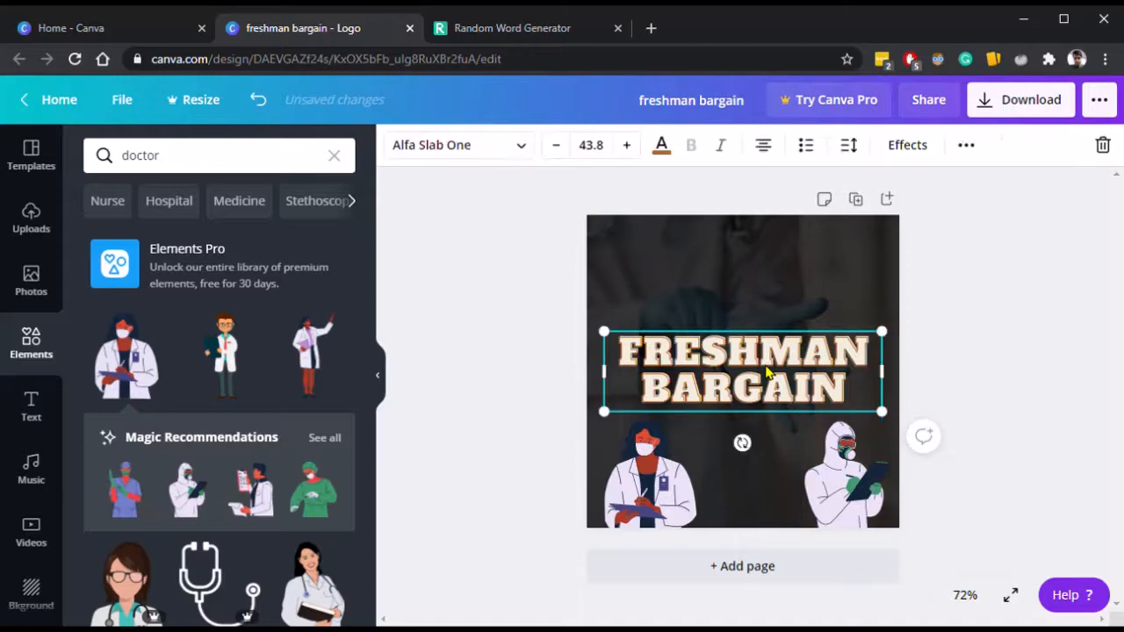
click(771, 400)
Switch to the Random Word Generator browser tab and search Google for doctor synonyms.
click(465, 27)
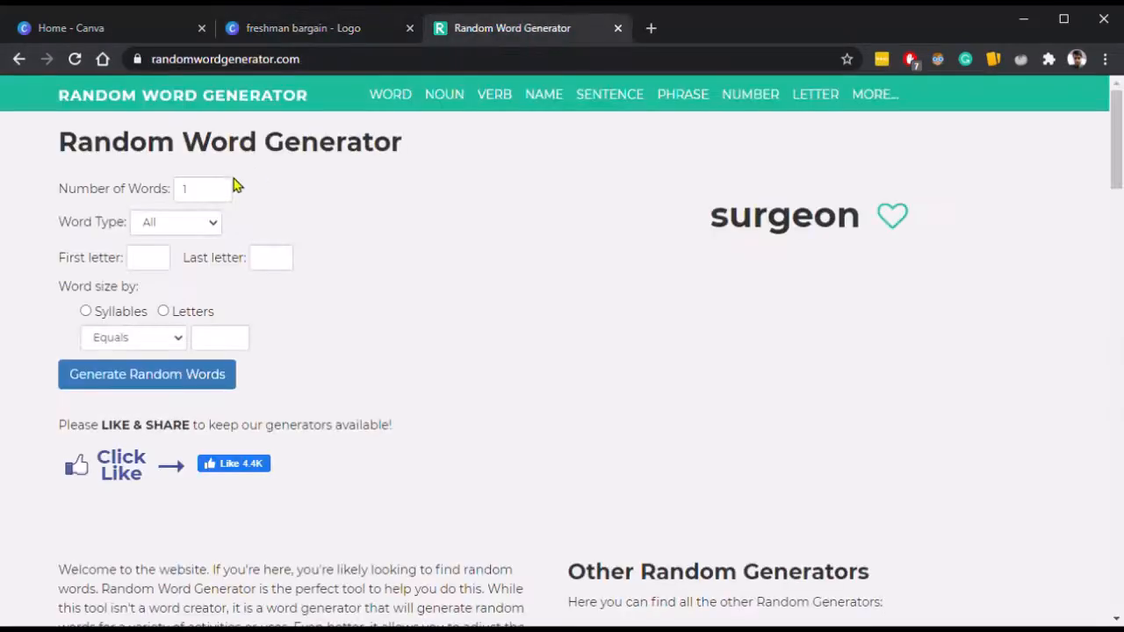
click(299, 28)
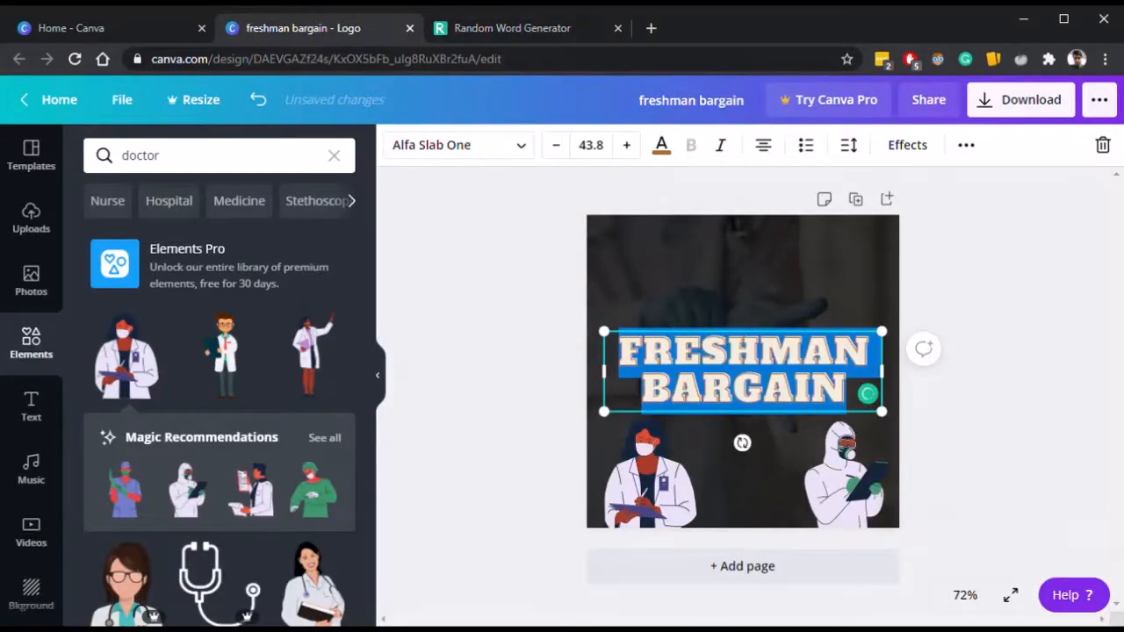
click(483, 28)
click(475, 63)
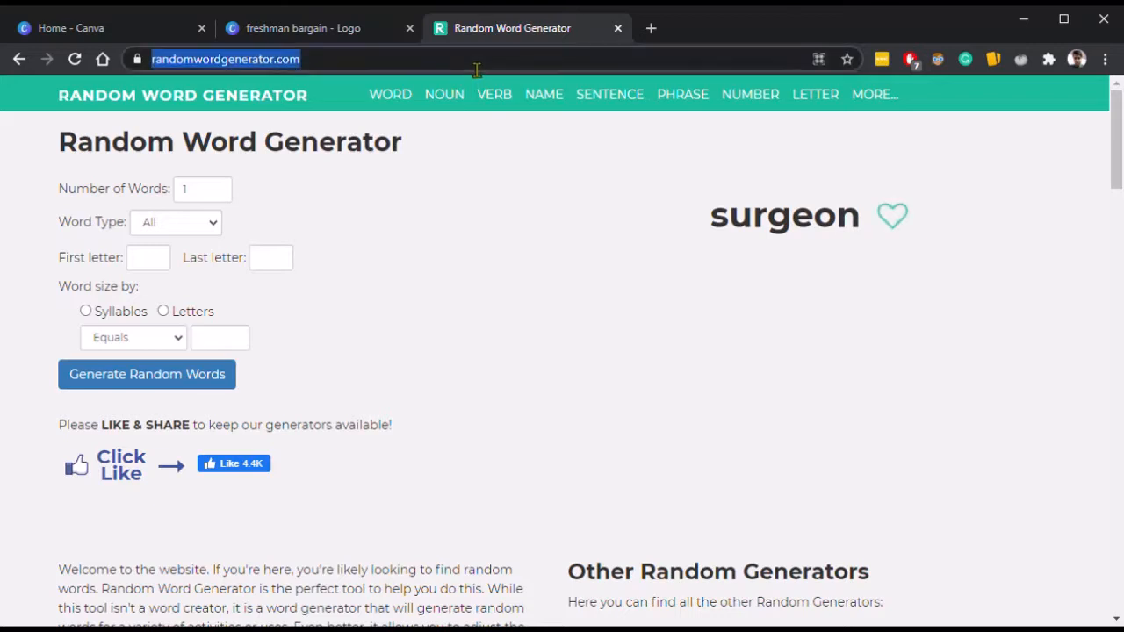
text(docotor)
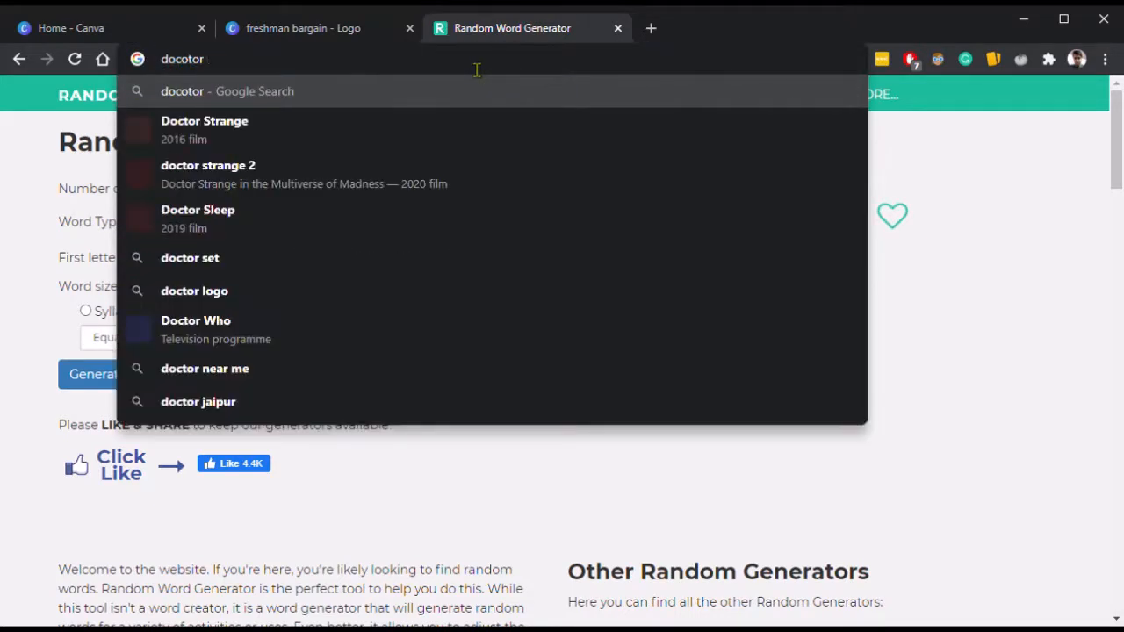
text( syni)
key(BackSpace)
key(BackSpace)
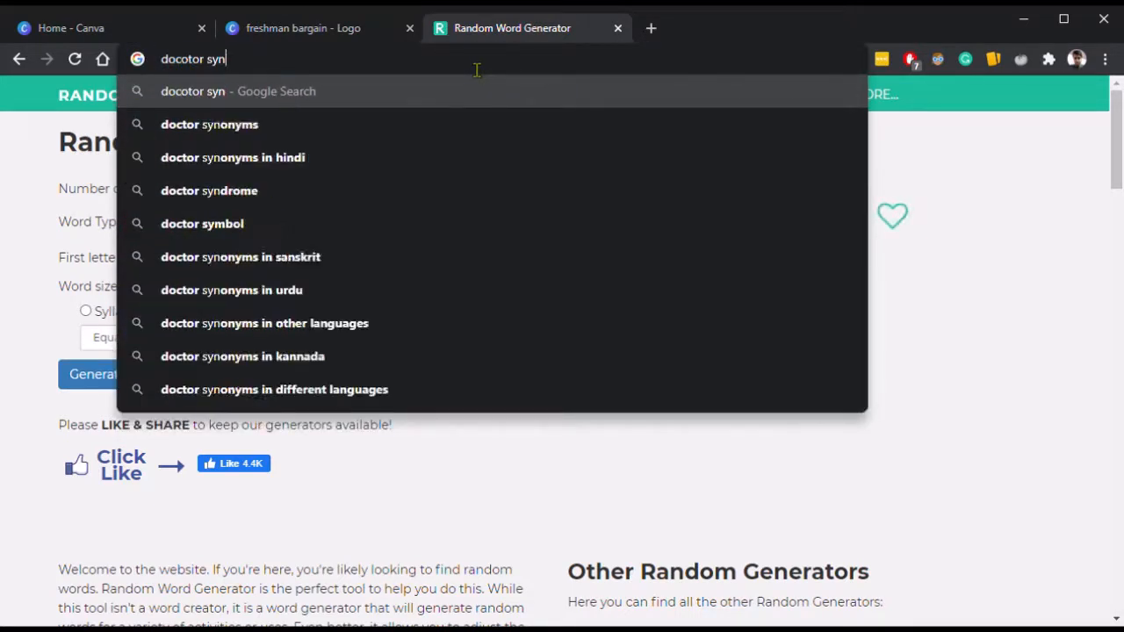
text(non)
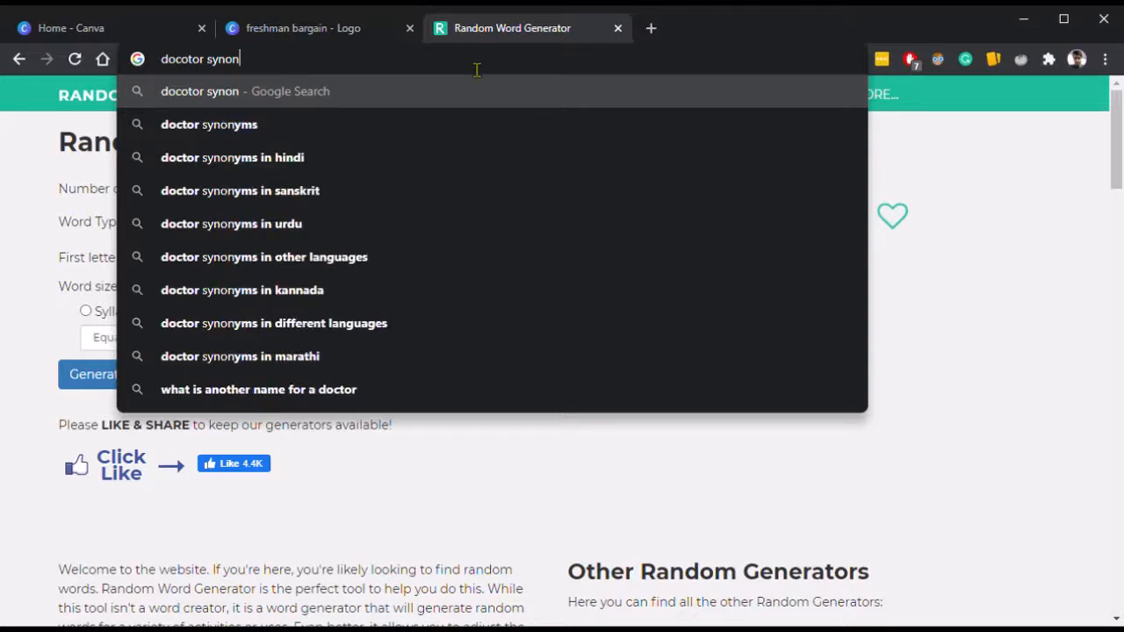
key(Down)
key(Return)
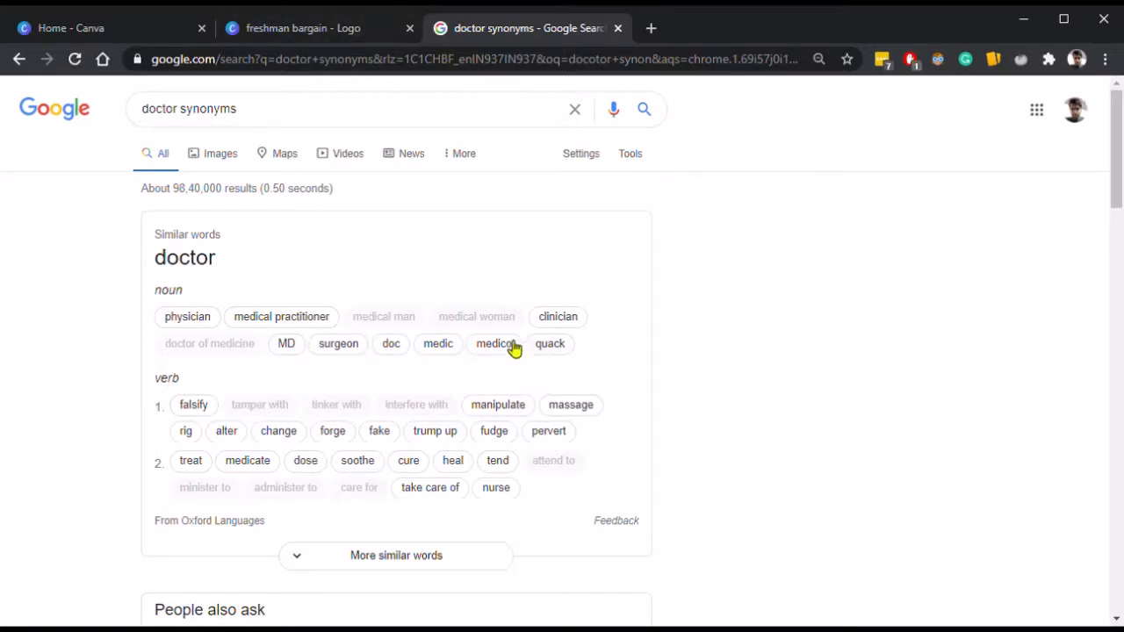
Return to the Canva design and paste DOC over the selected title text.
click(327, 19)
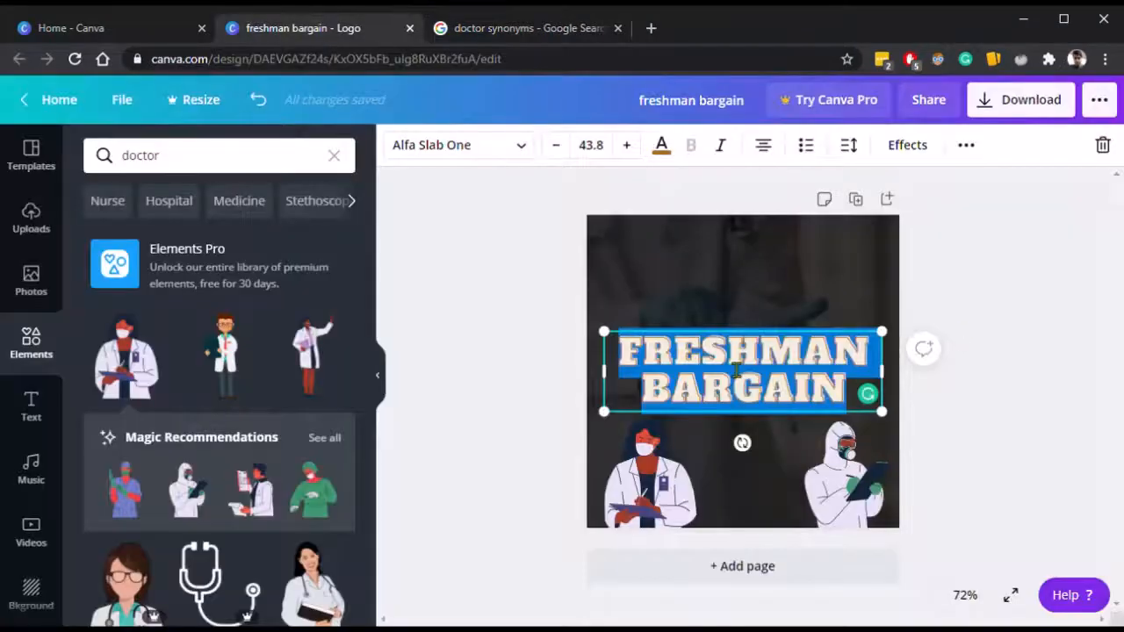
text(DOC)
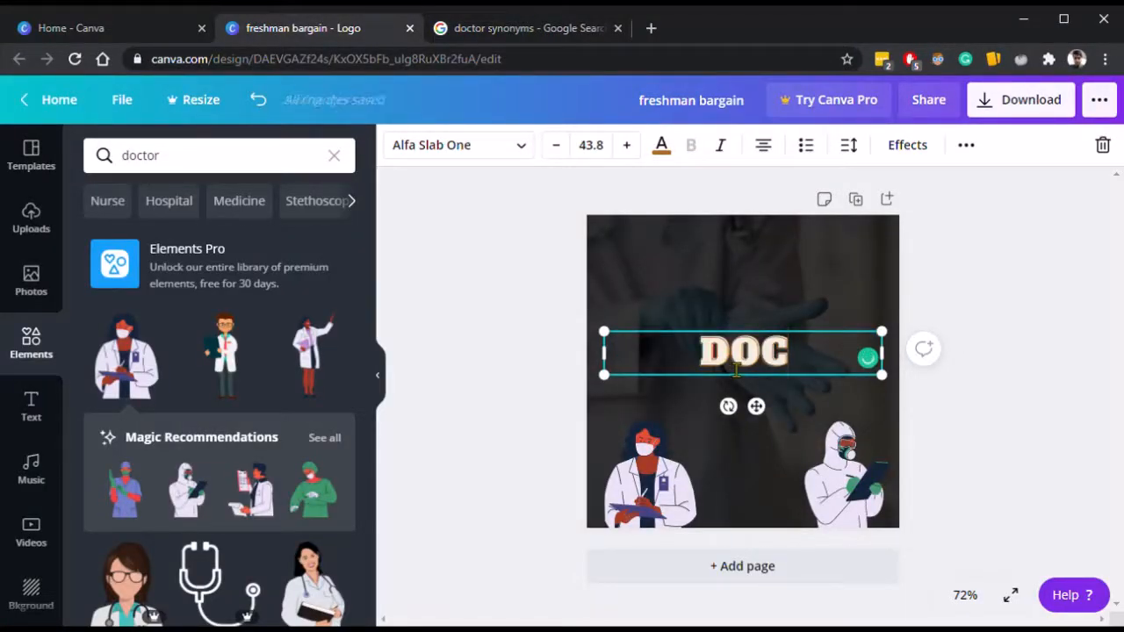
Change the title text to DR. DOC.
key(BackSpace)
key(BackSpace)
key(BackSpace)
text(DR.)
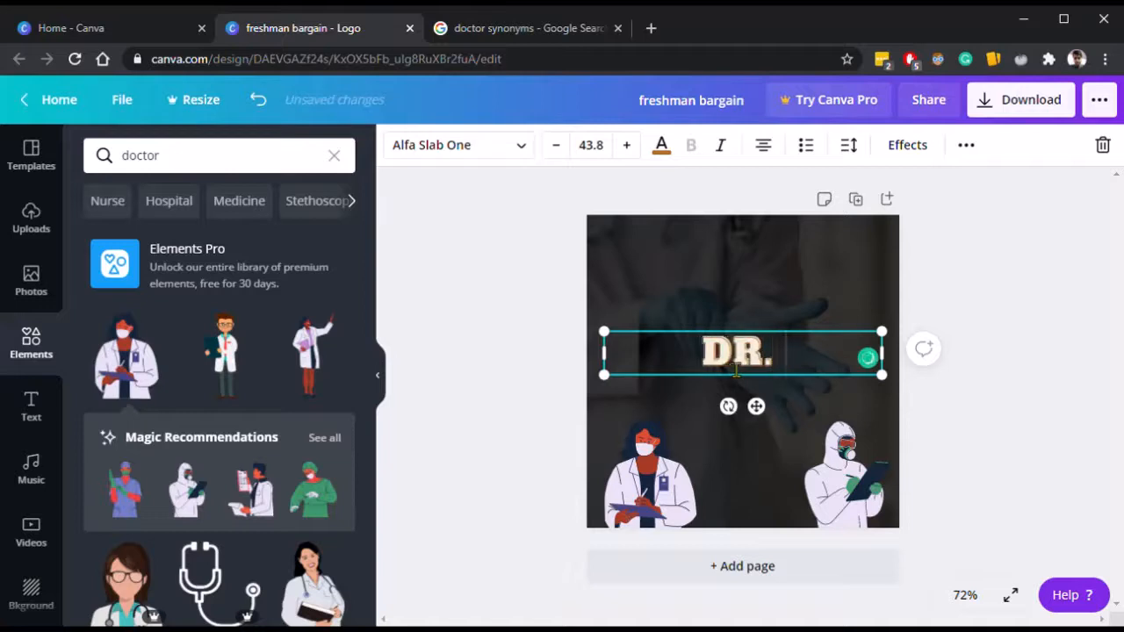
text( DOC)
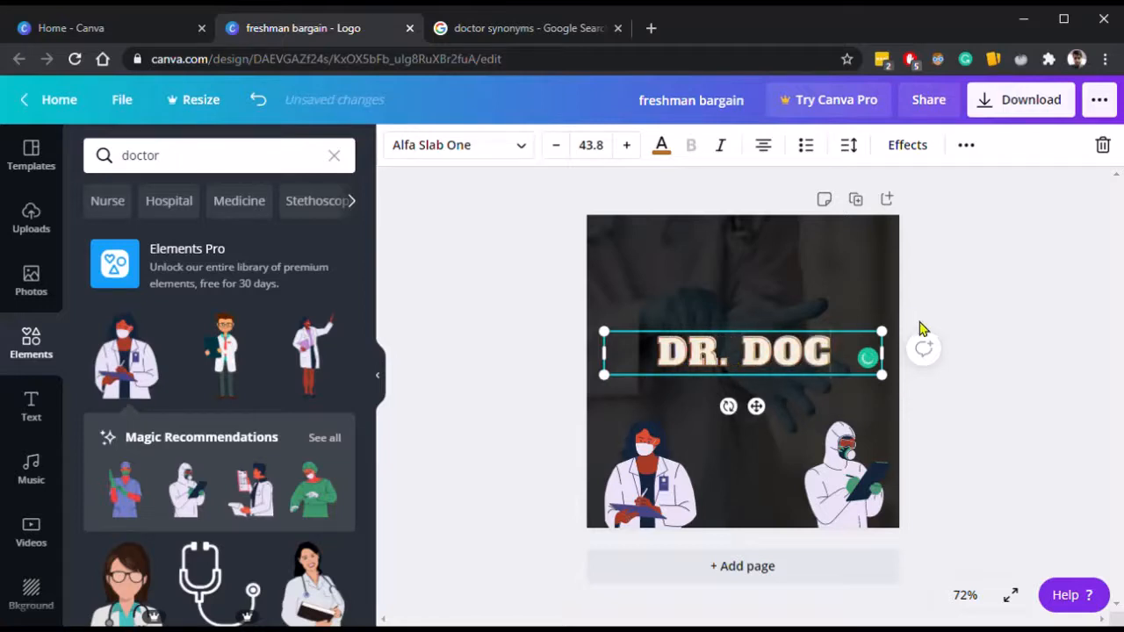
click(978, 328)
Narrow the title text box to fit DR. DOC, about 284 by 70.
click(801, 369)
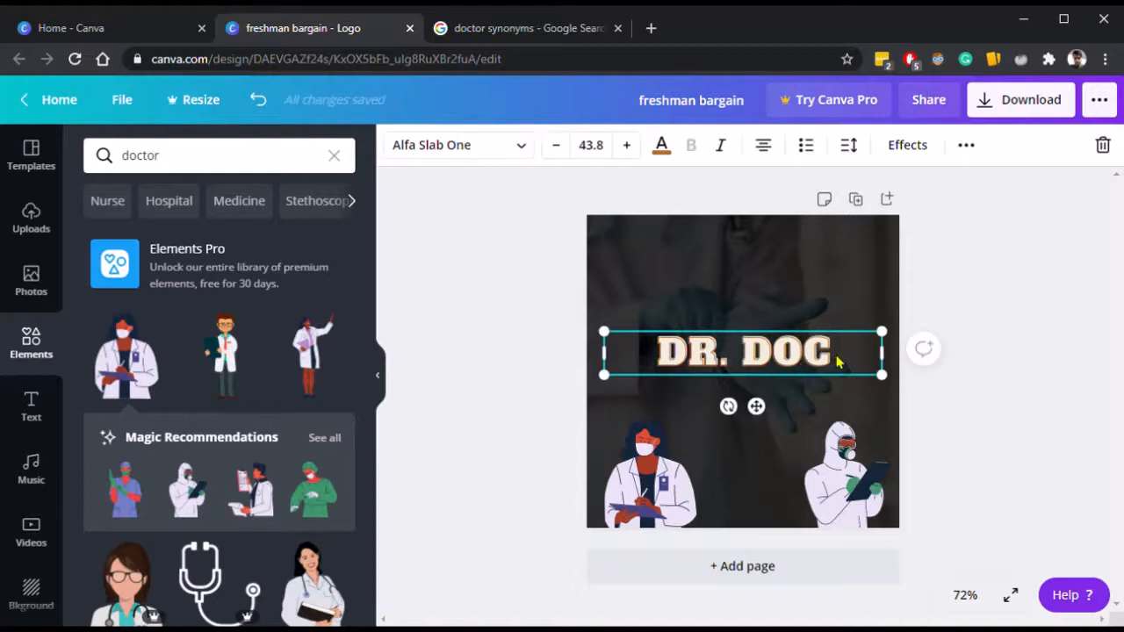
drag(881, 352, 854, 361)
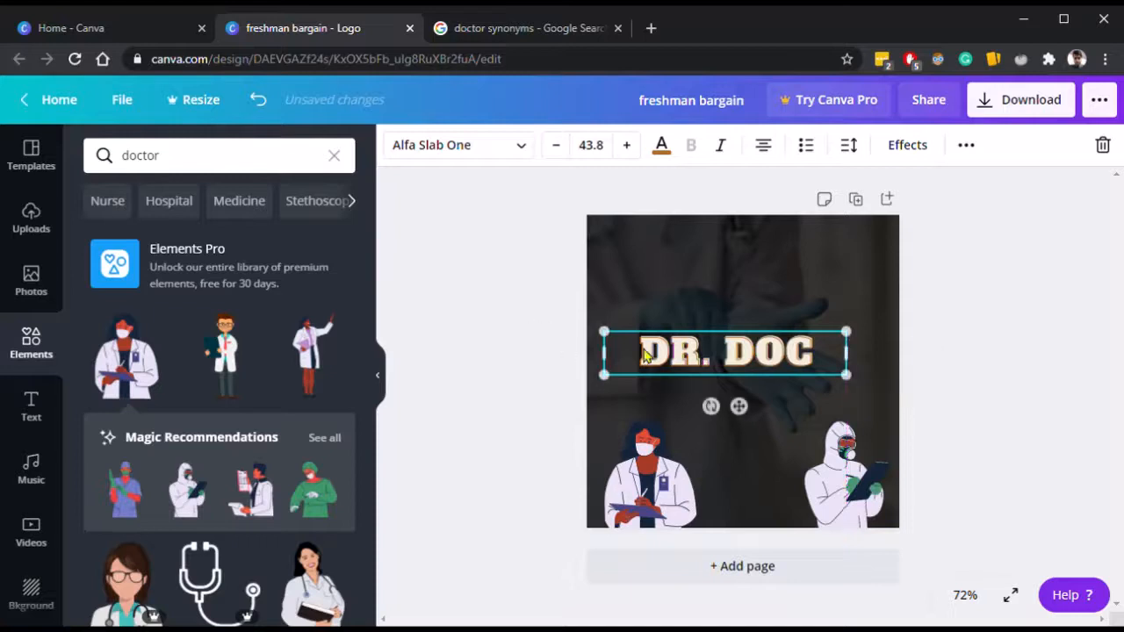
click(572, 351)
click(647, 353)
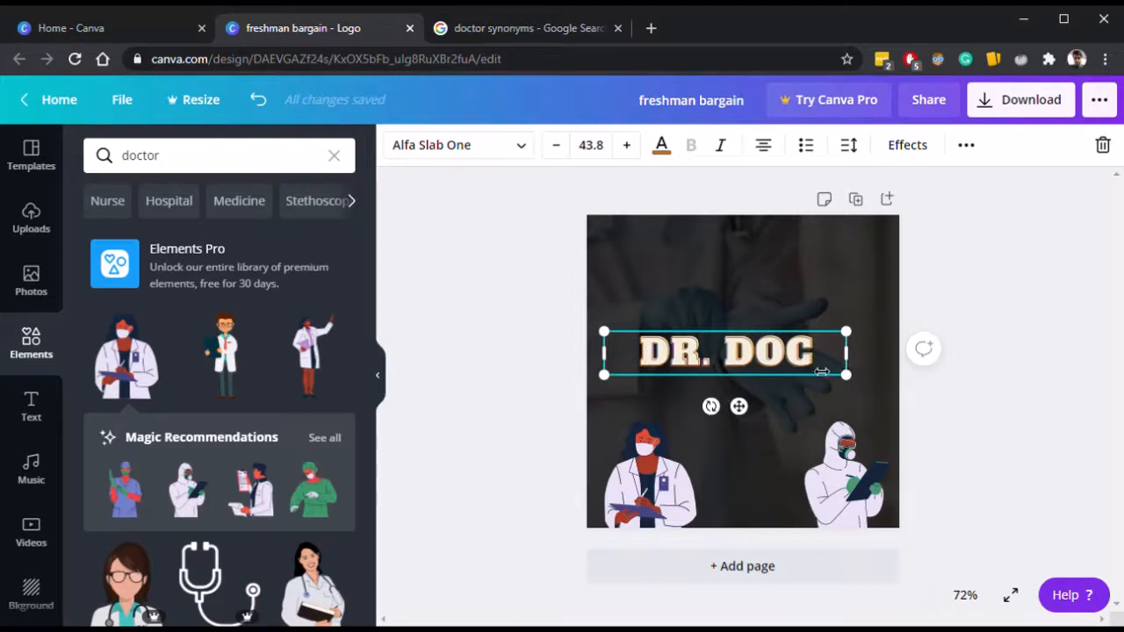
drag(821, 372, 793, 363)
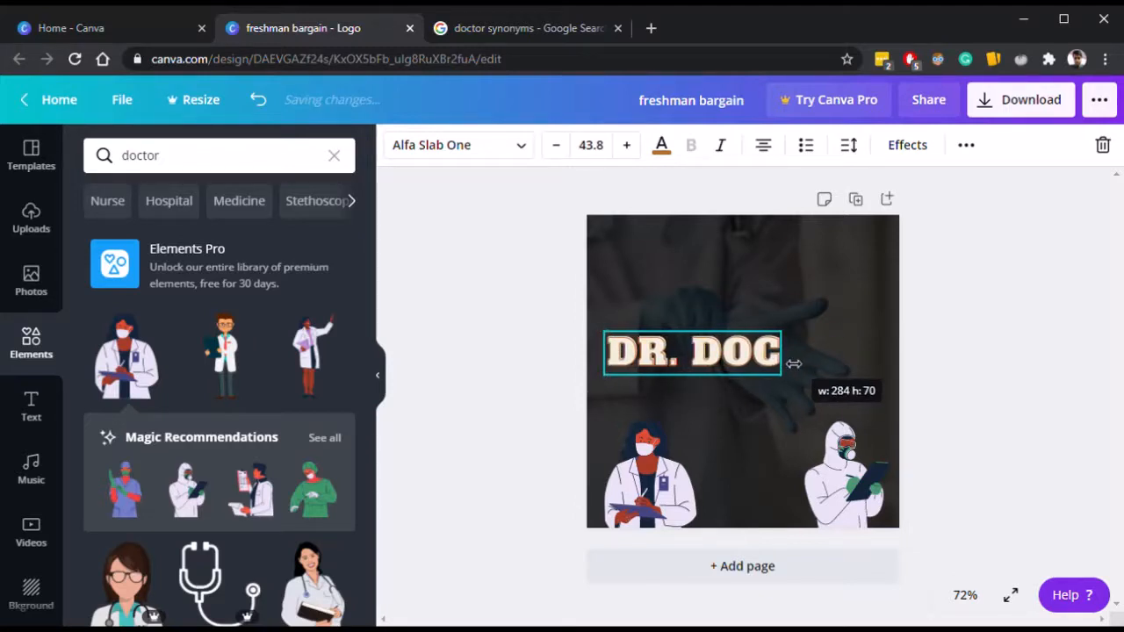
click(1001, 353)
Move the DR. DOC title toward the center of the canvas.
click(773, 369)
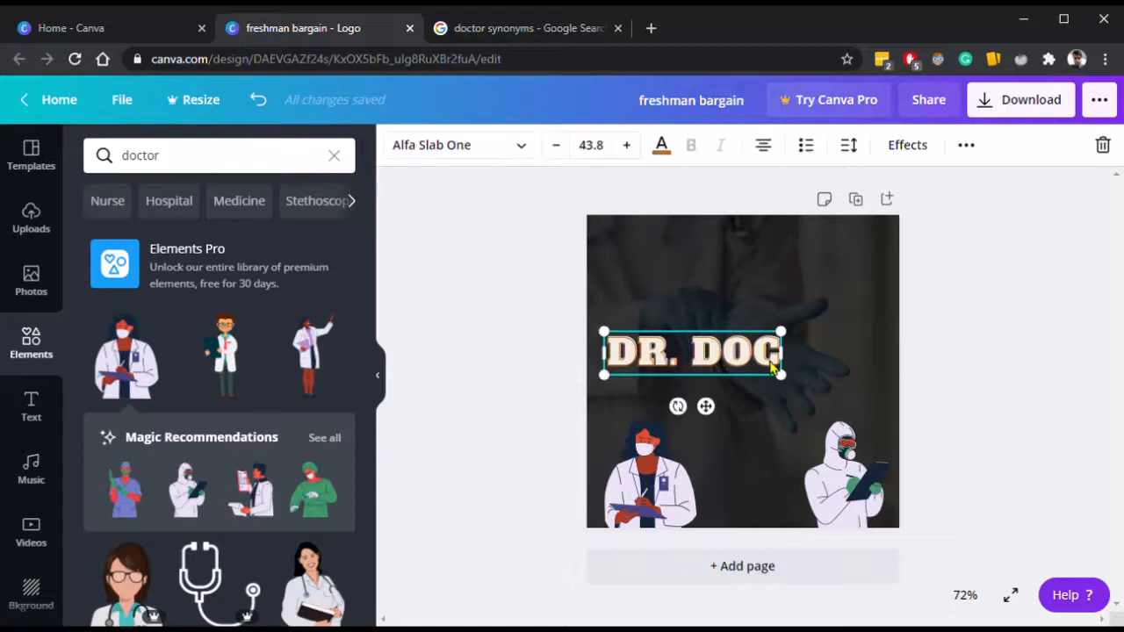
mouse_move(772, 369)
mouse_down()
mouse_move(793, 356)
mouse_move(774, 374)
mouse_up()
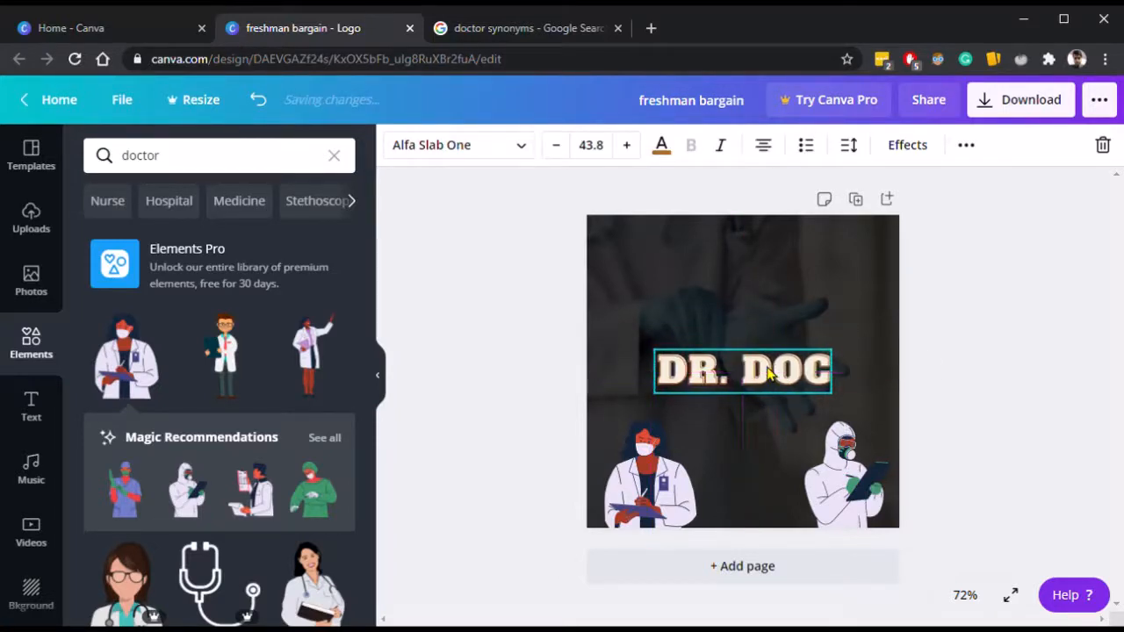
click(1026, 344)
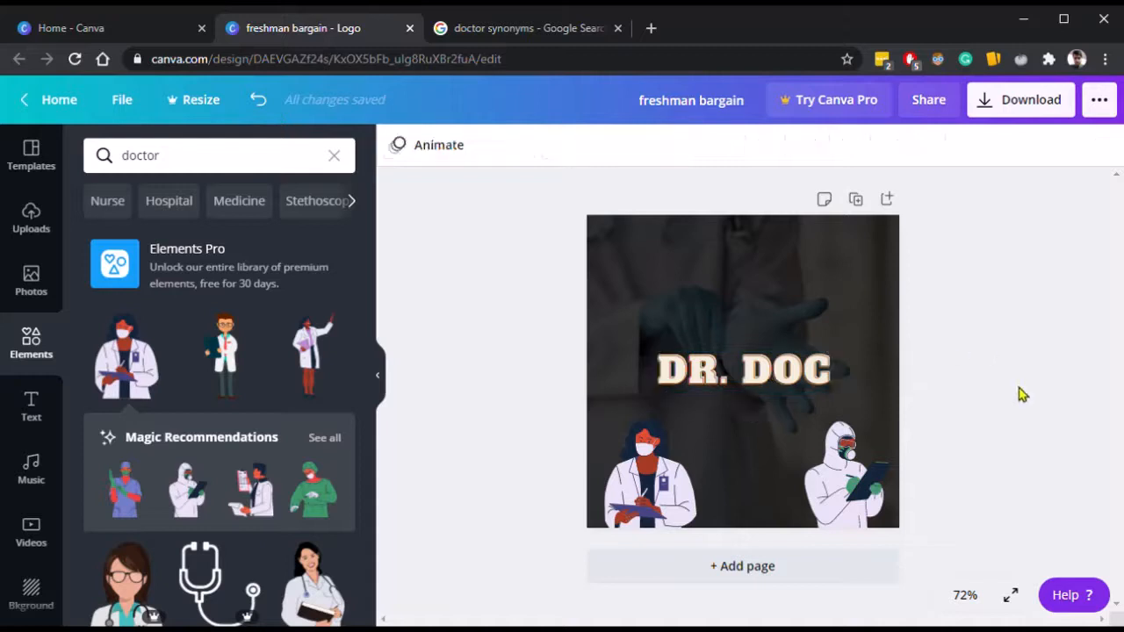
Enlarge the masked female doctor illustration slightly.
click(682, 481)
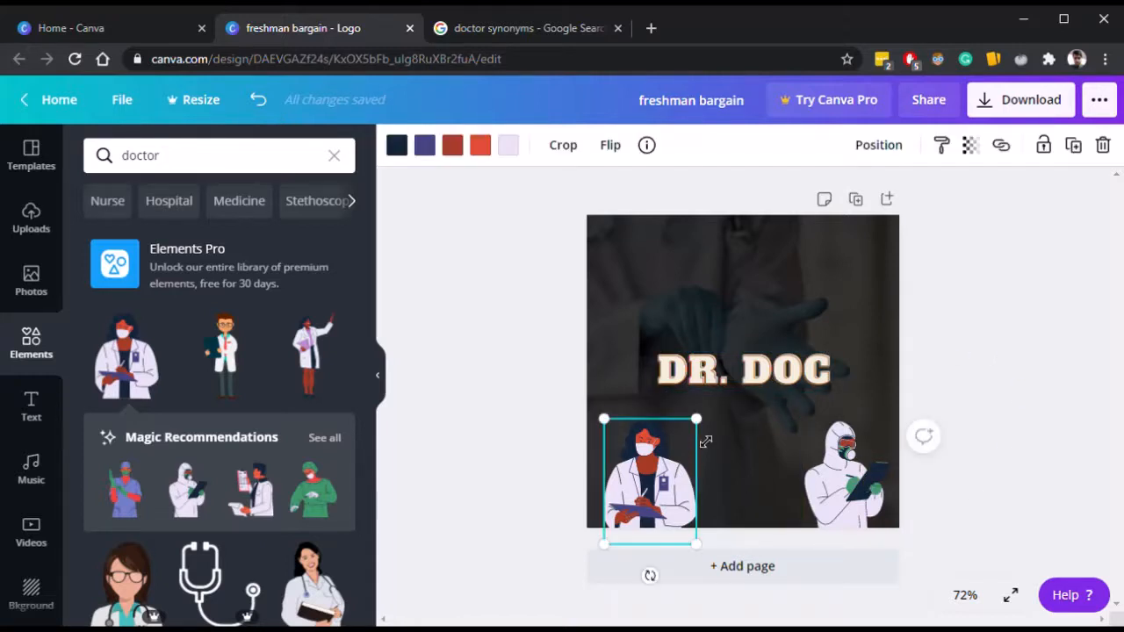
drag(708, 431, 712, 402)
Enlarge the DR. DOC title to font size 60.5 across the canvas width and move it lower.
click(778, 389)
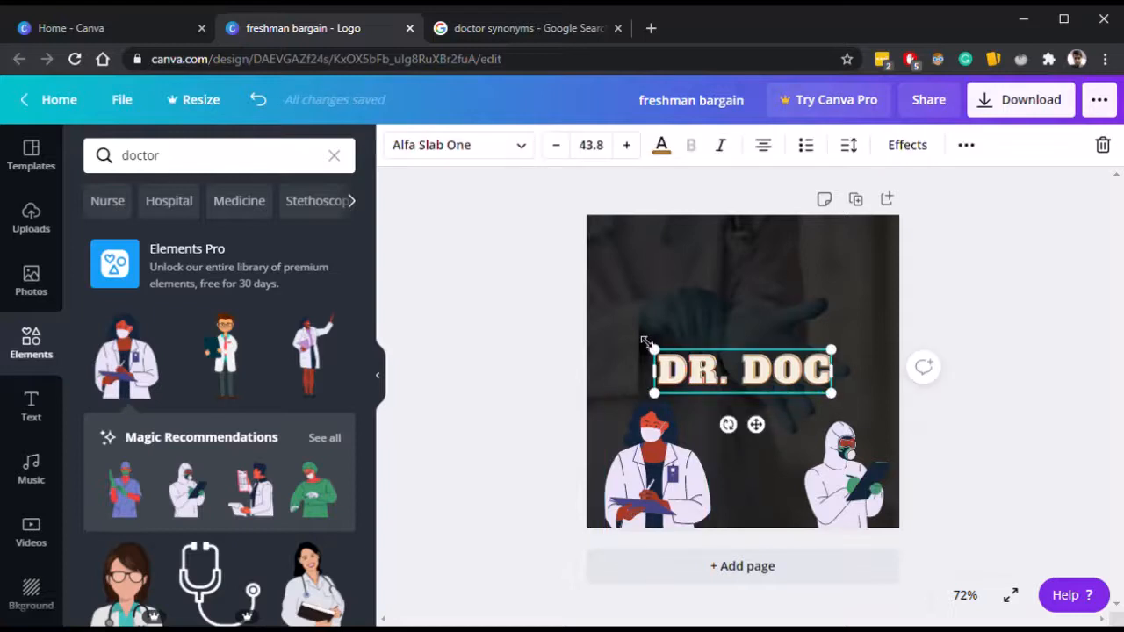
drag(646, 342, 588, 331)
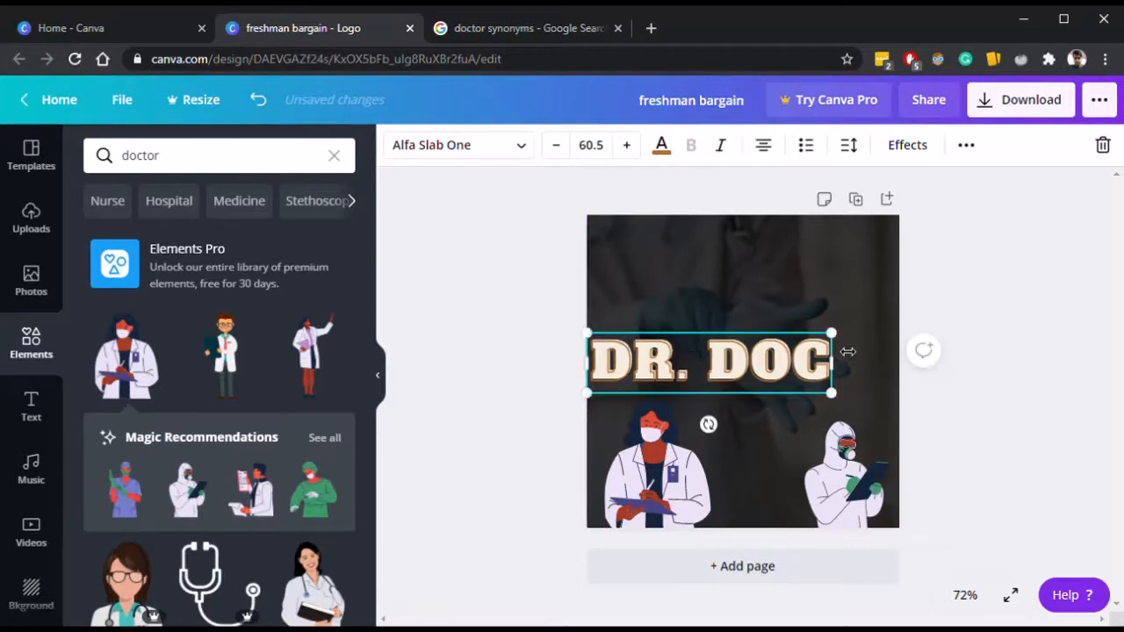
mouse_move(845, 344)
mouse_down()
mouse_move(908, 307)
mouse_move(858, 344)
mouse_up()
drag(770, 366, 774, 388)
click(965, 466)
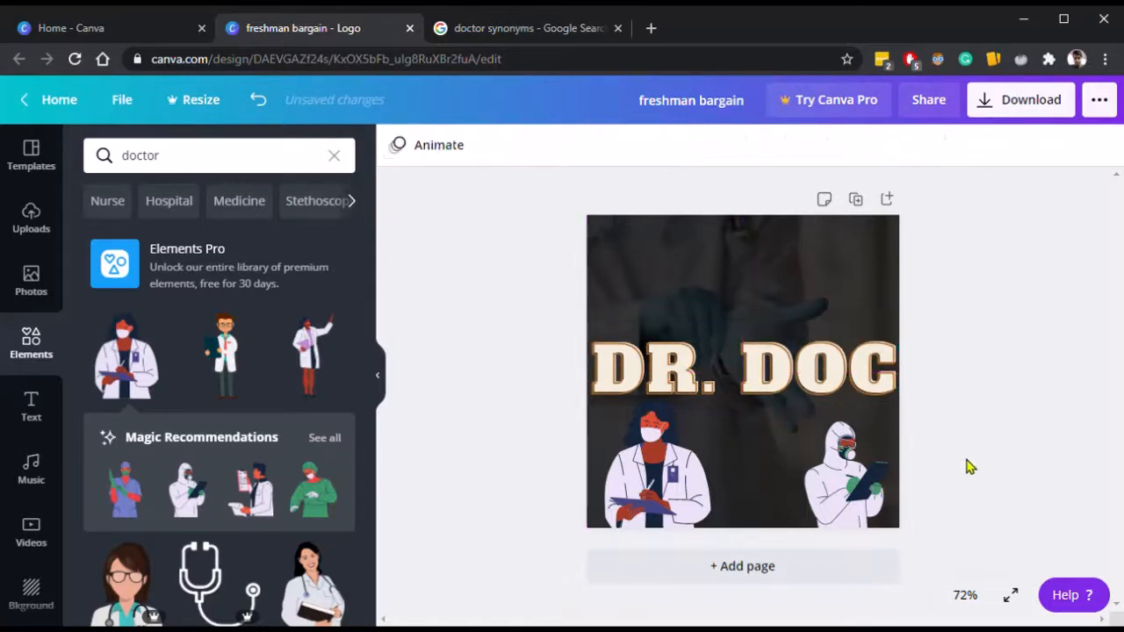
Reposition both doctor illustrations lower into the bottom corners of the canvas.
mouse_move(674, 460)
mouse_down()
mouse_move(681, 479)
mouse_move(661, 478)
mouse_up()
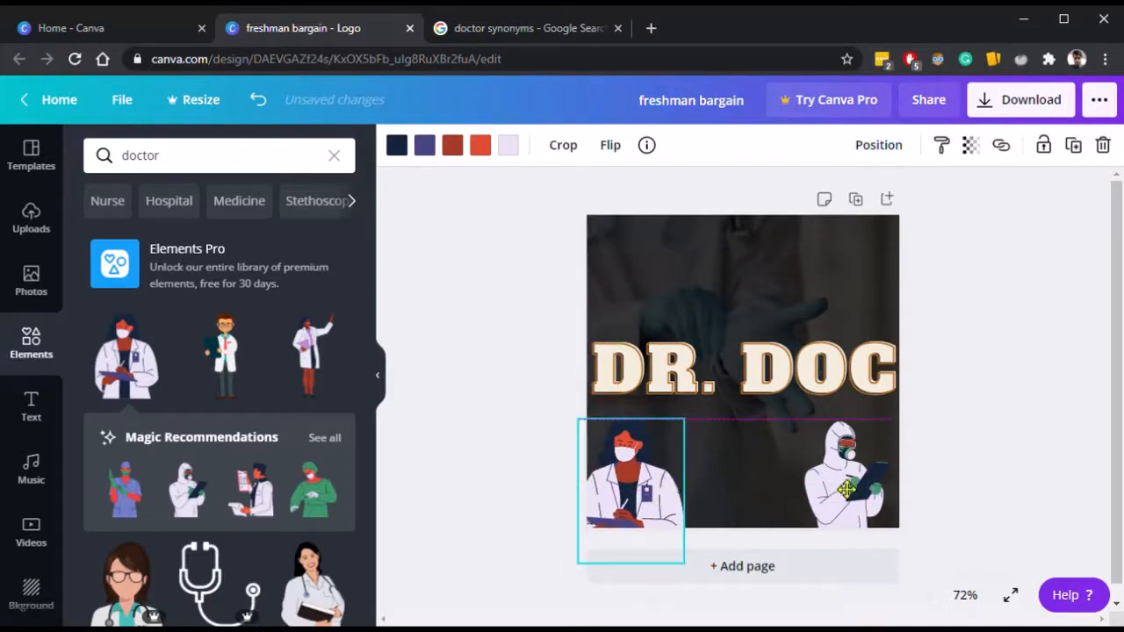
click(860, 482)
click(1018, 457)
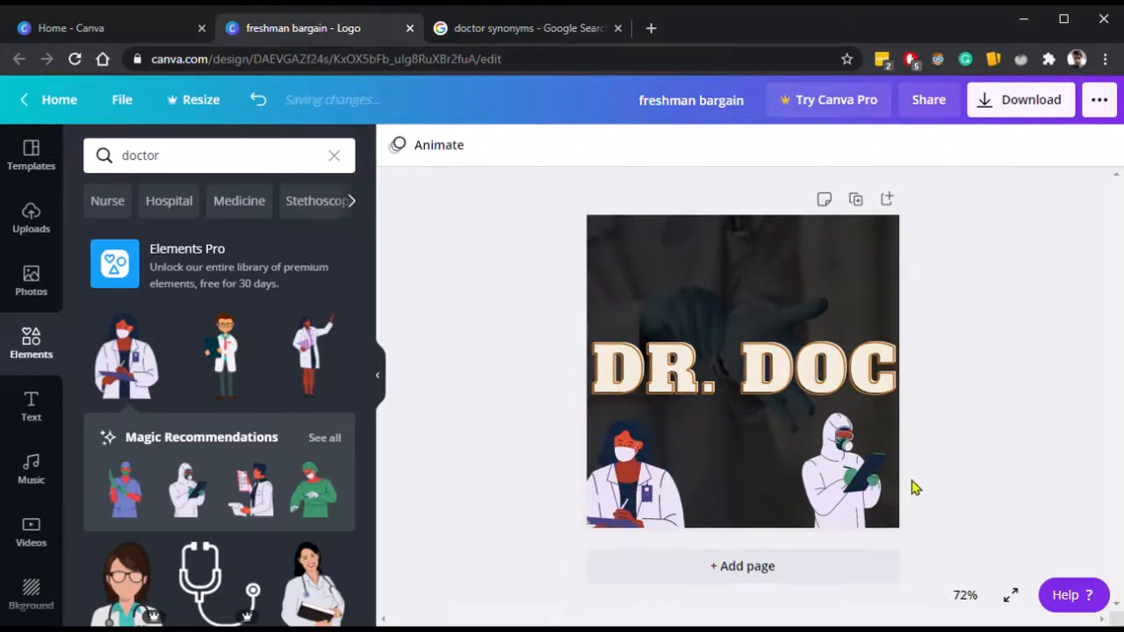
click(864, 490)
mouse_move(864, 490)
mouse_down()
mouse_move(886, 490)
mouse_move(870, 499)
mouse_up()
click(1008, 353)
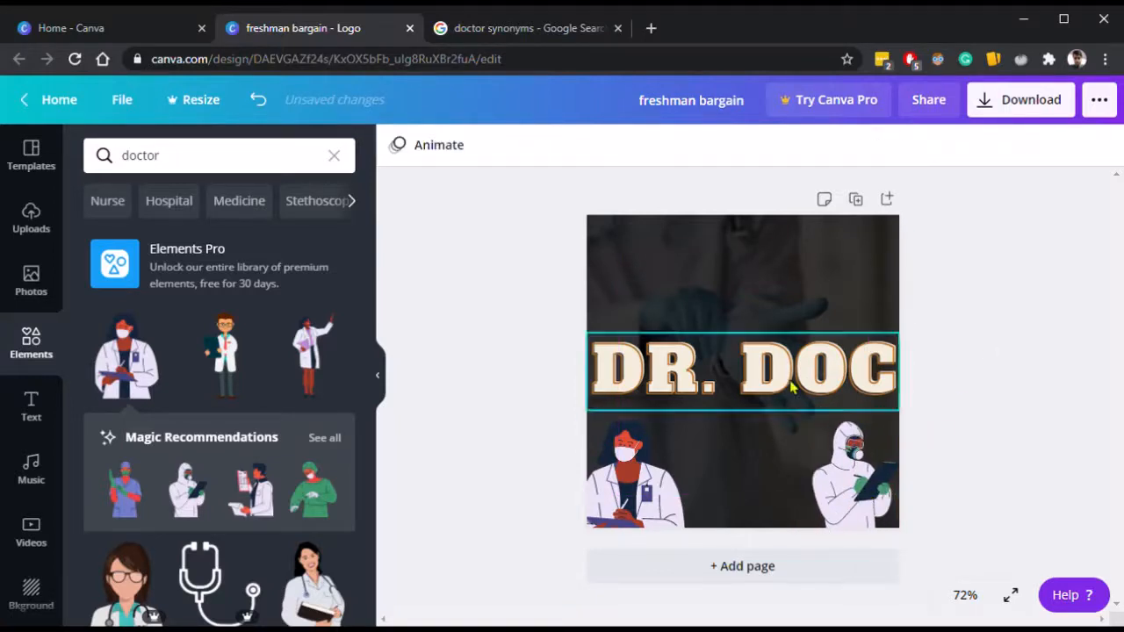
Shrink the DR. DOC title slightly so it fits inside the canvas and nudge it right.
click(793, 386)
drag(897, 422, 848, 410)
drag(797, 379, 806, 378)
click(1054, 430)
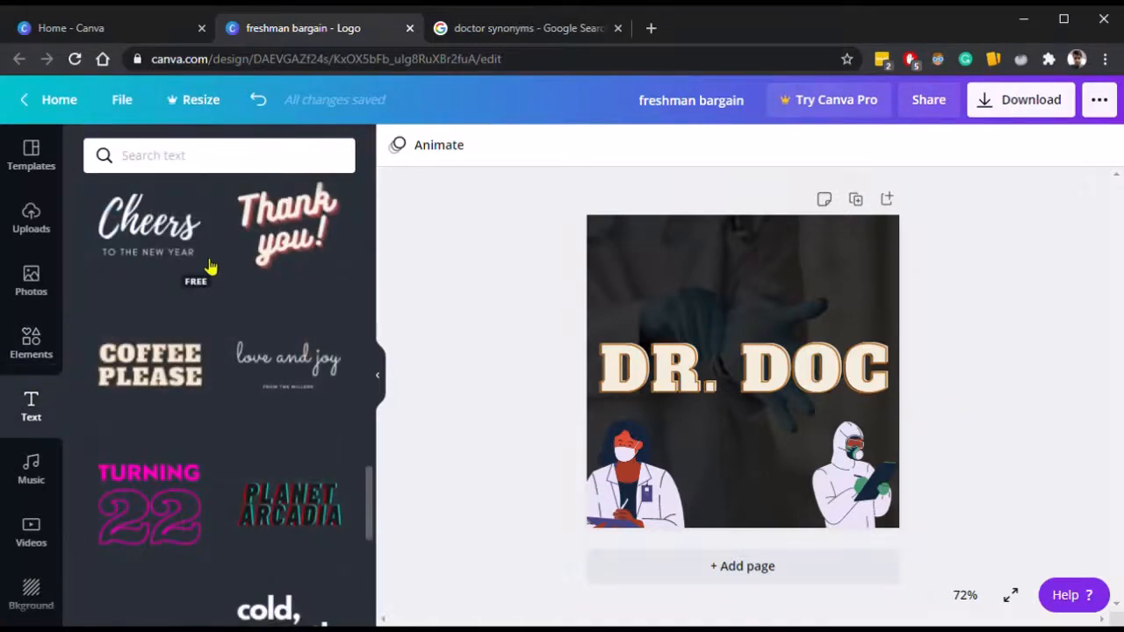
Add the Sparkle neon text template, move it above the title and select its text.
scroll(190, 489, down, 1)
scroll(190, 488, down, 2)
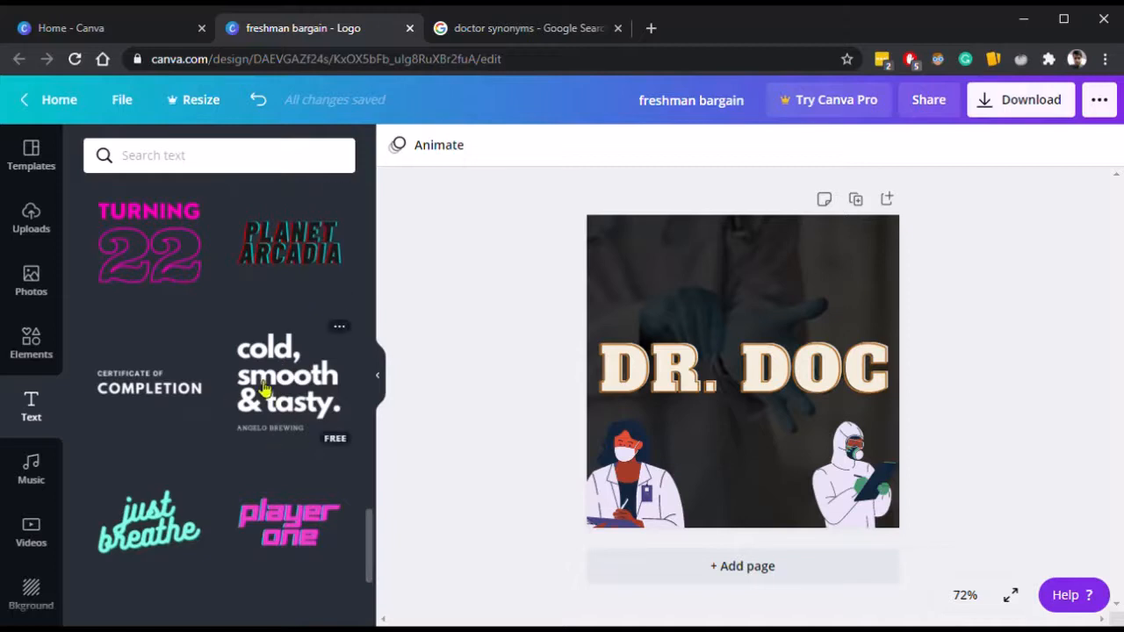
scroll(148, 488, down, 1)
scroll(202, 421, up, 5)
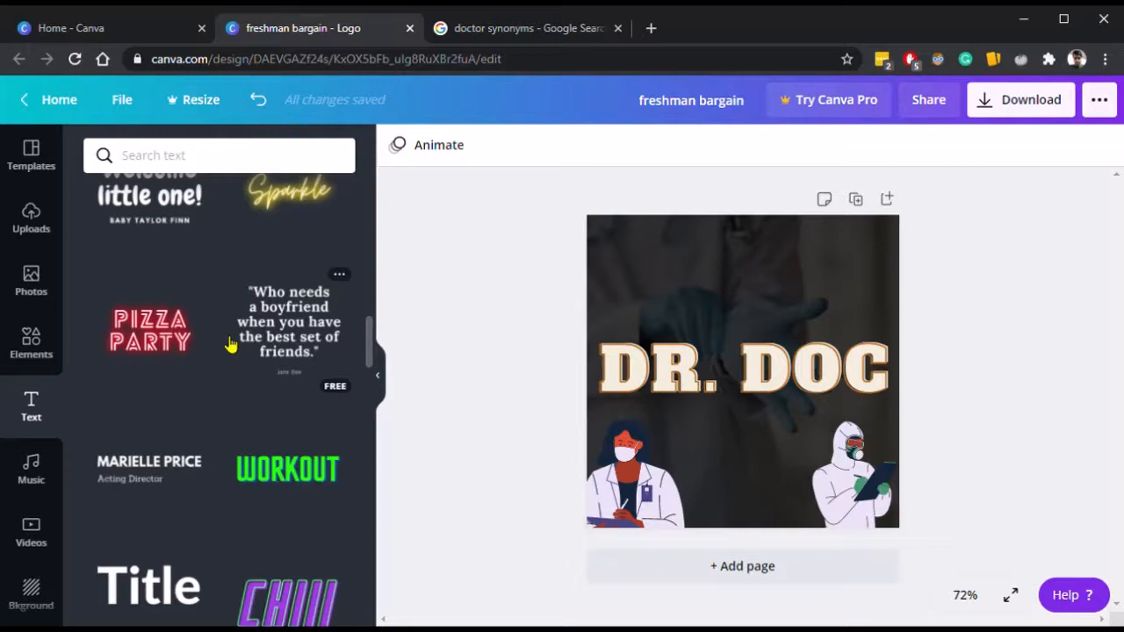
scroll(229, 345, up, 1)
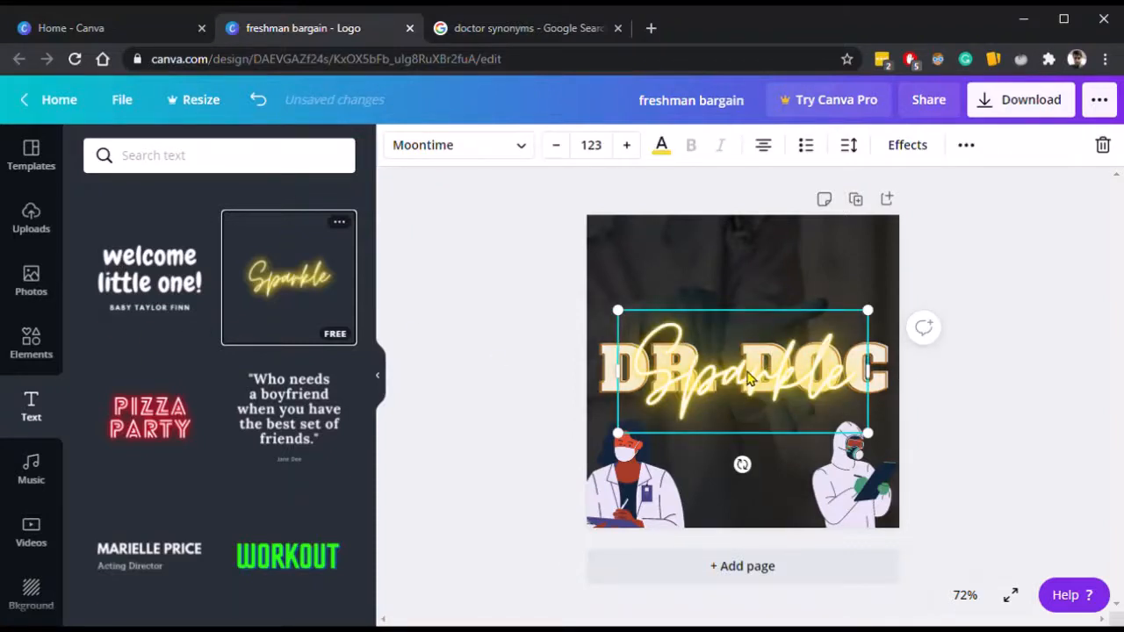
drag(753, 386, 753, 292)
double_click(754, 292)
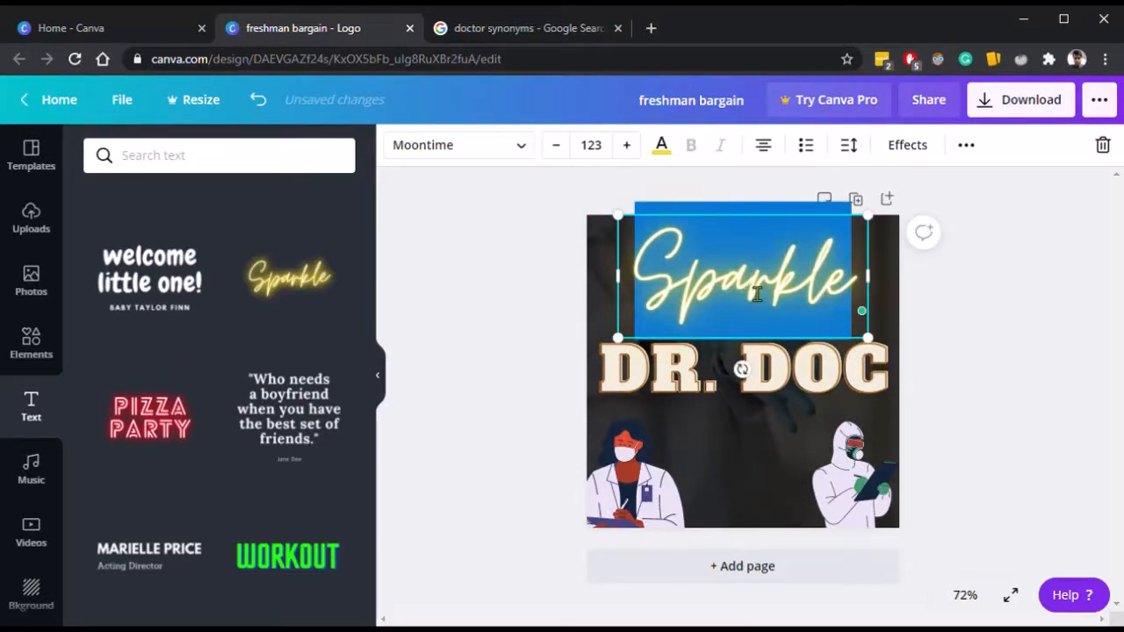
Try wording the neon text as Help the Covid and Service, then delete it.
text(Help the)
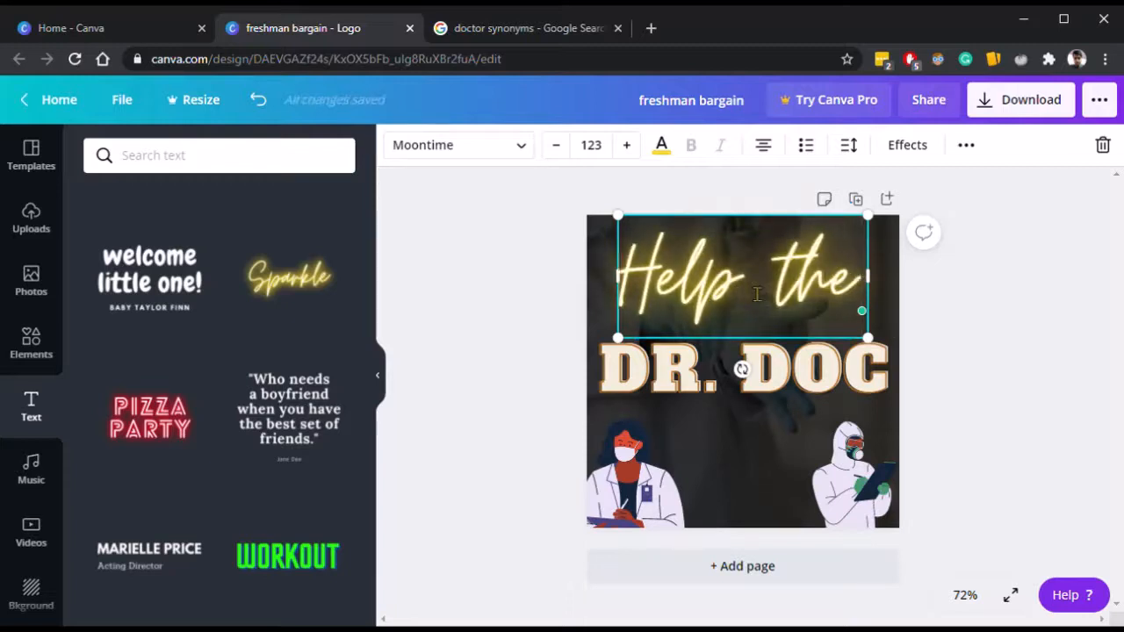
key(Return)
text(Co)
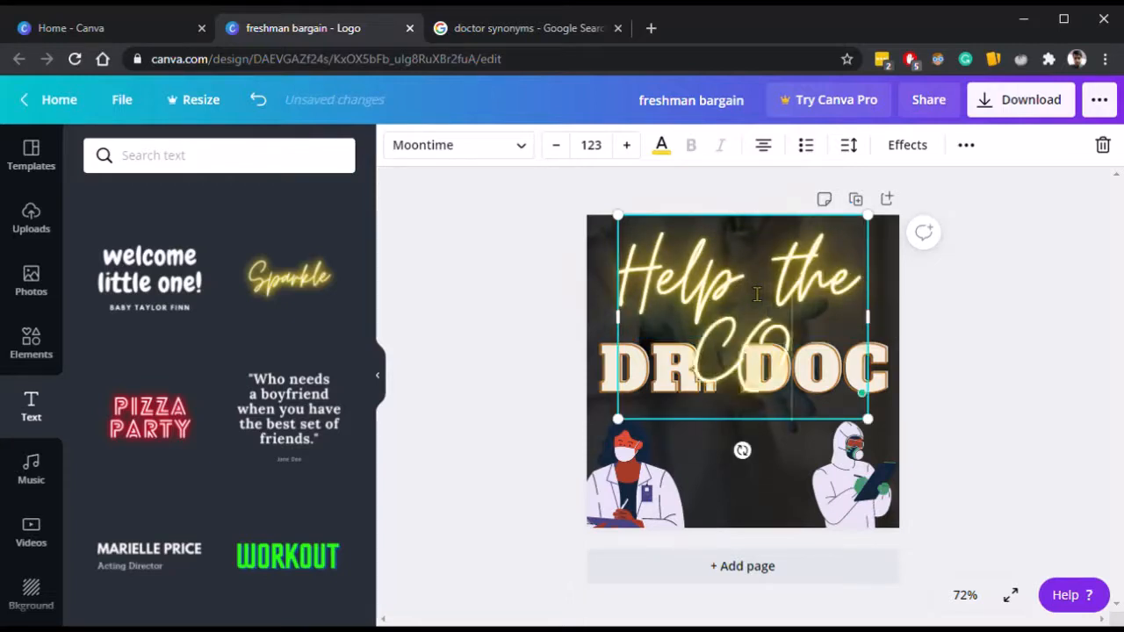
text(vid)
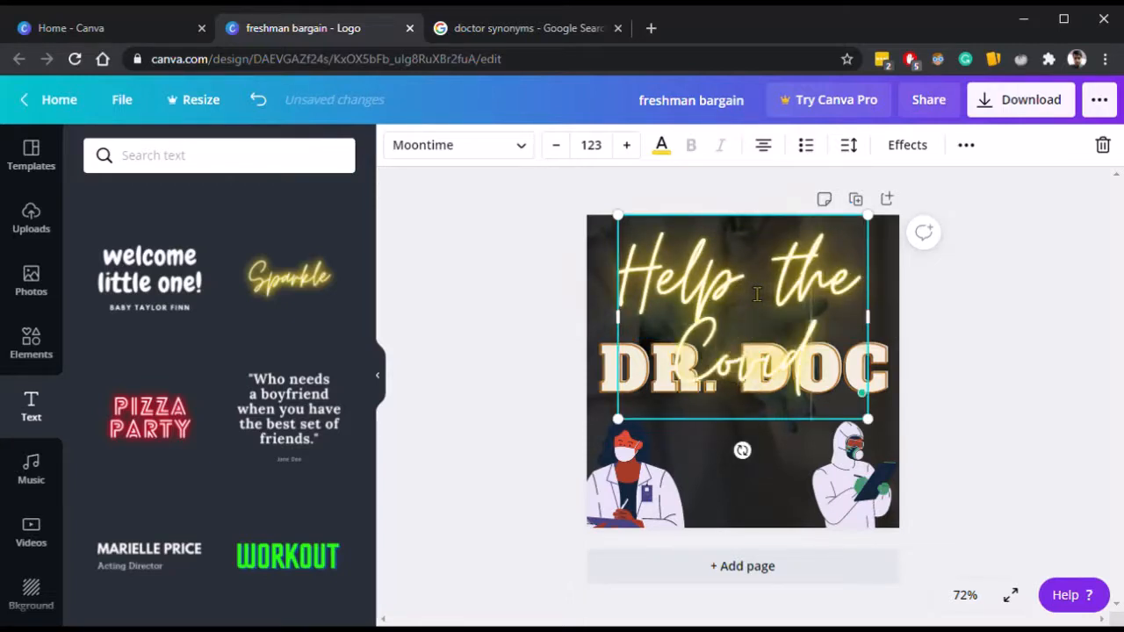
key(Return)
text(War)
key(BackSpace)
key(BackSpace)
key(BackSpace)
key(BackSpace)
key(BackSpace)
key(BackSpace)
key(BackSpace)
key(BackSpace)
key(BackSpace)
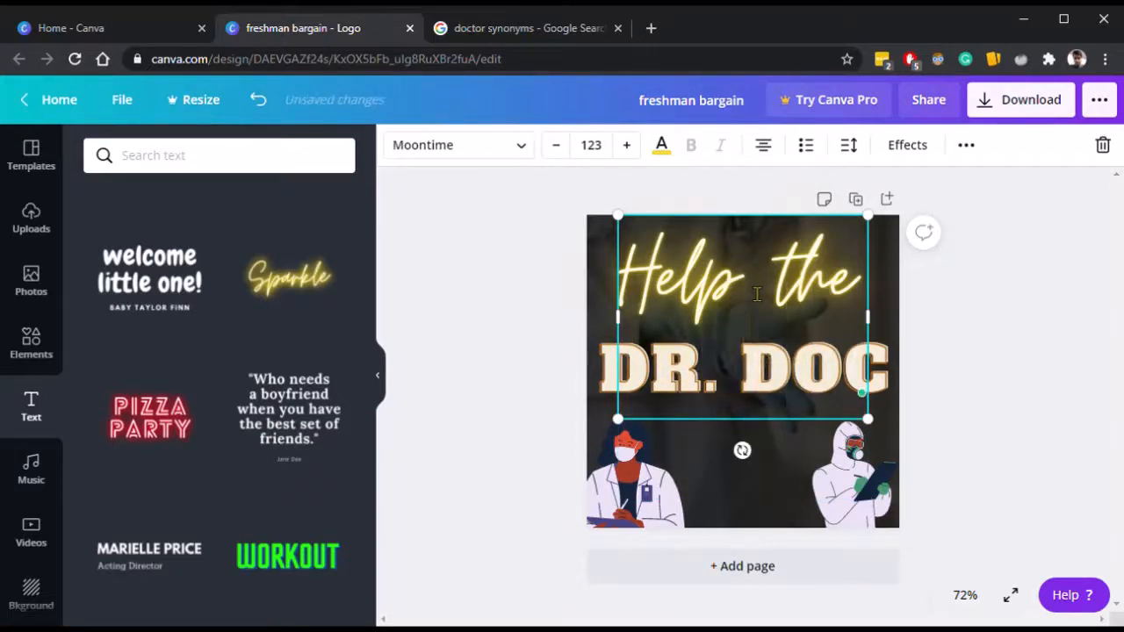
key(BackSpace)
key(BackSpace)
key(BackSpace)
key(BackSpace)
key(BackSpace)
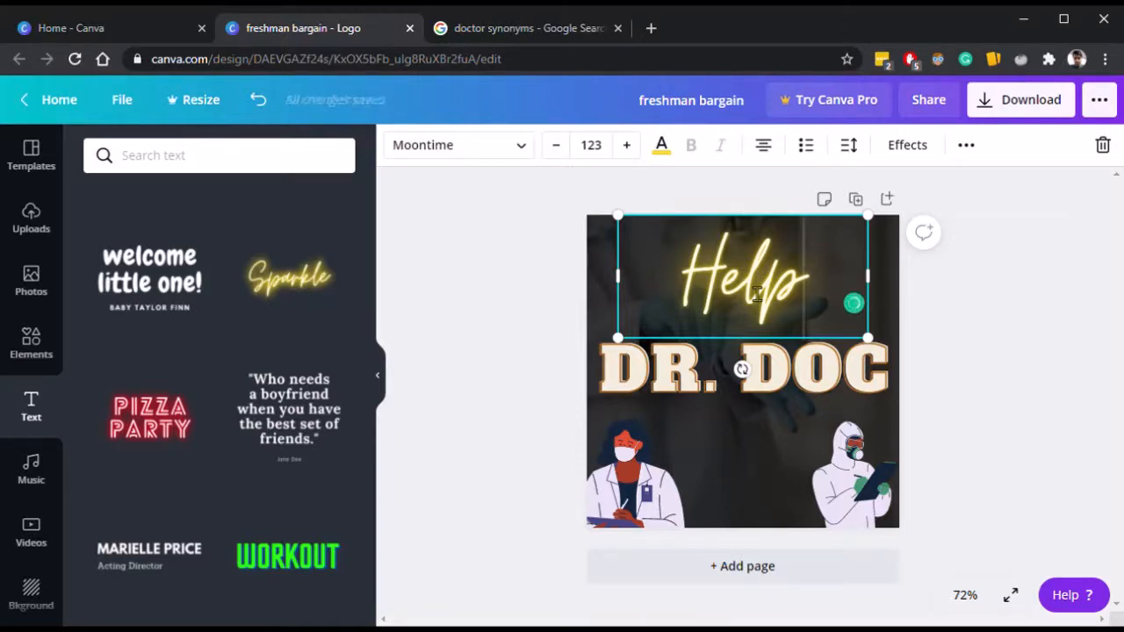
key(BackSpace)
key(BackSpace)
key(BackSpace)
key(BackSpace)
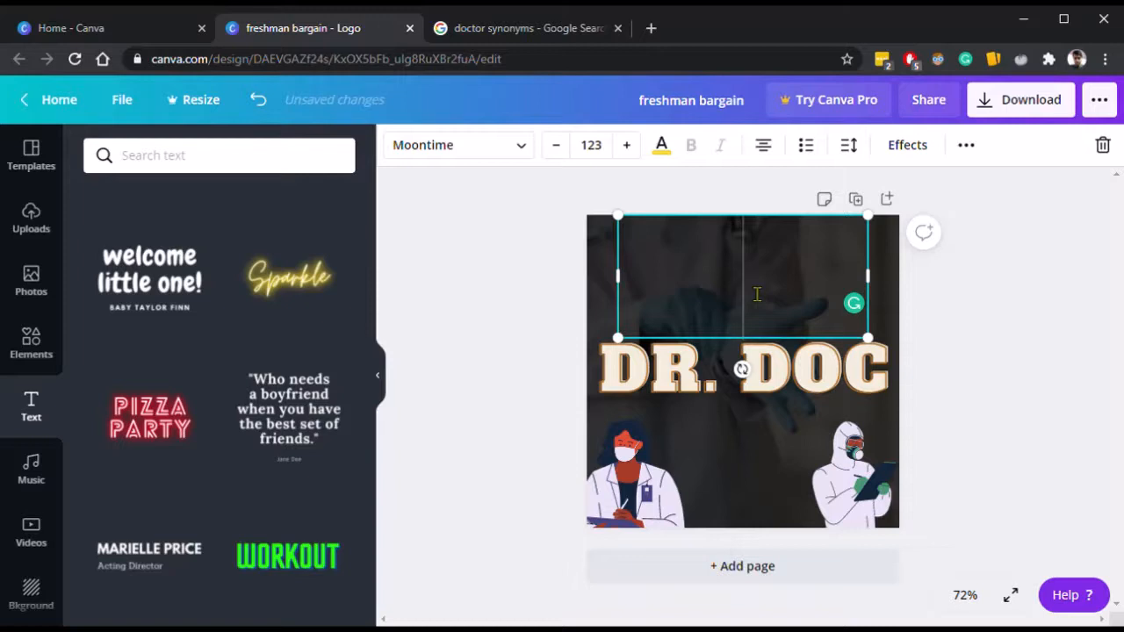
text(er)
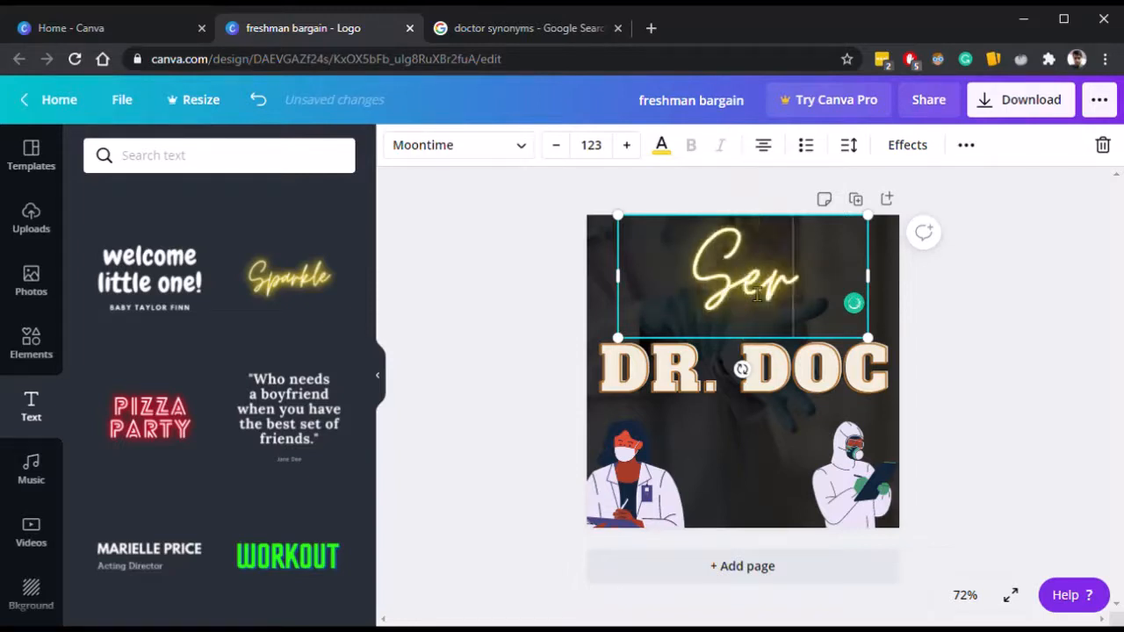
text(viceFi)
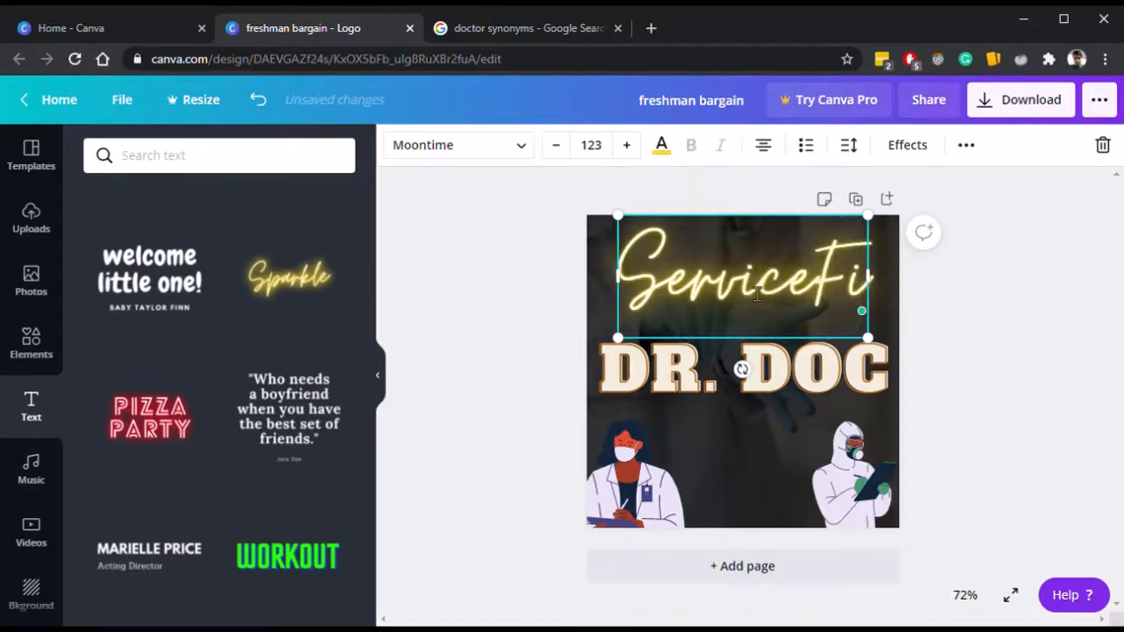
key(BackSpace)
key(BackSpace)
key(BackSpace)
Enter Help the as the neon text.
key(BackSpace)
key(BackSpace)
key(BackSpace)
key(BackSpace)
key(BackSpace)
key(BackSpace)
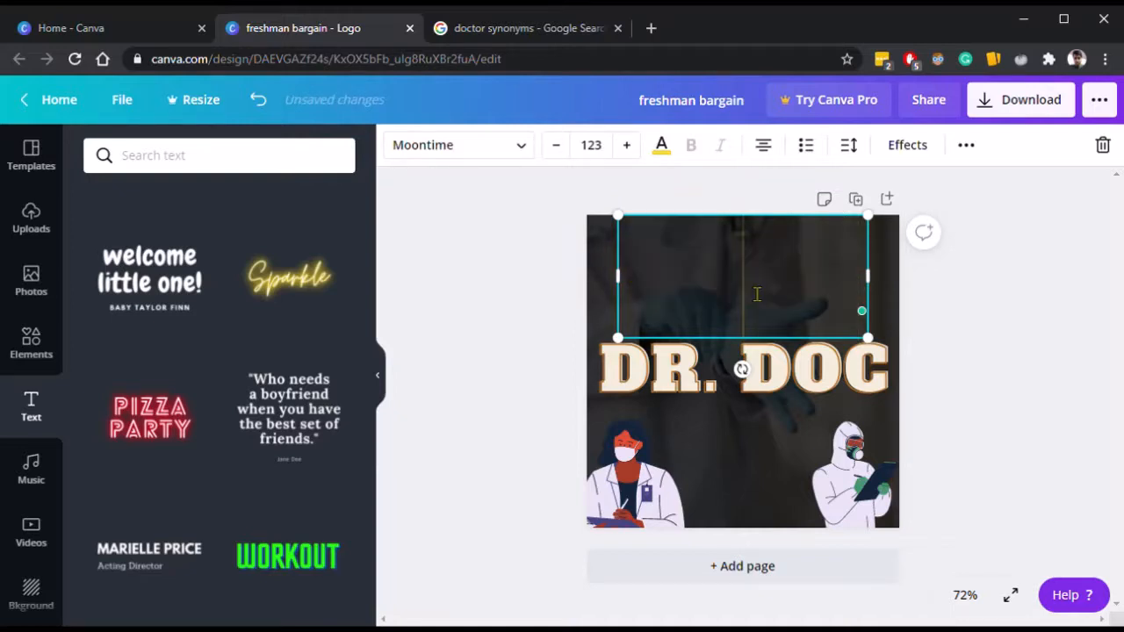
text(Help the)
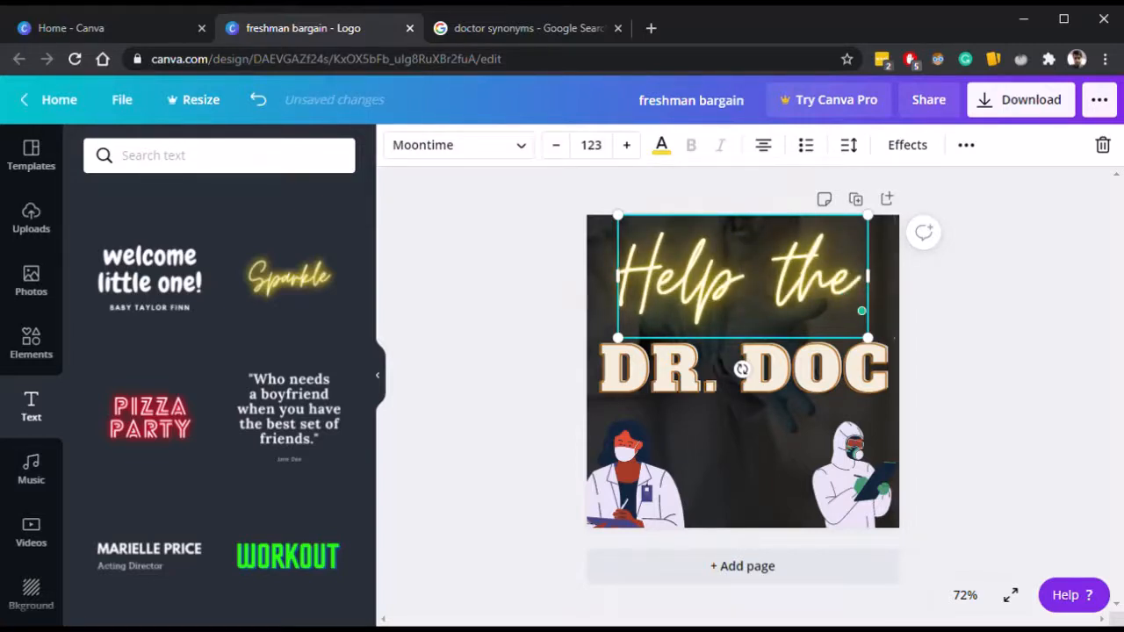
Move the Help the neon text down onto the title and send it backward behind DR. DOC.
click(1032, 359)
drag(802, 284, 808, 333)
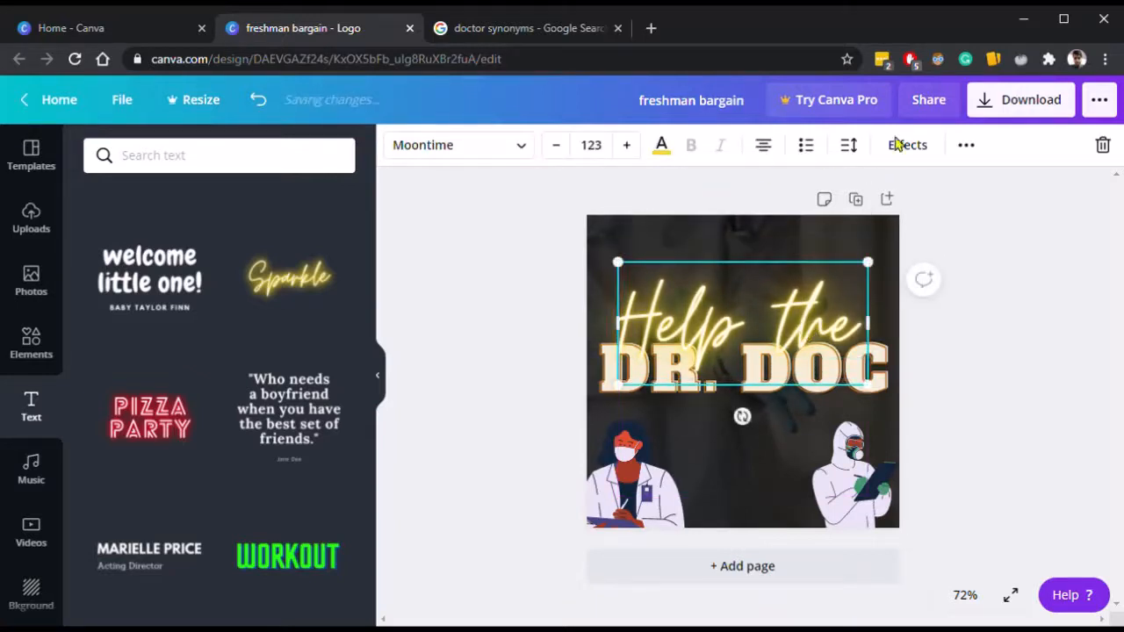
click(970, 154)
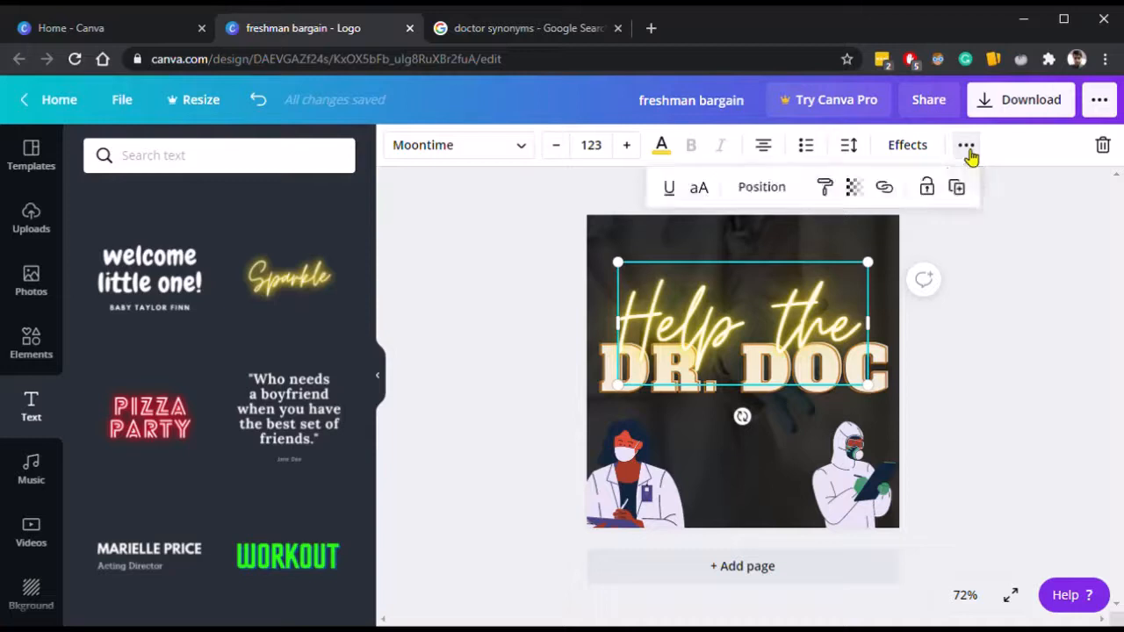
click(781, 191)
click(718, 248)
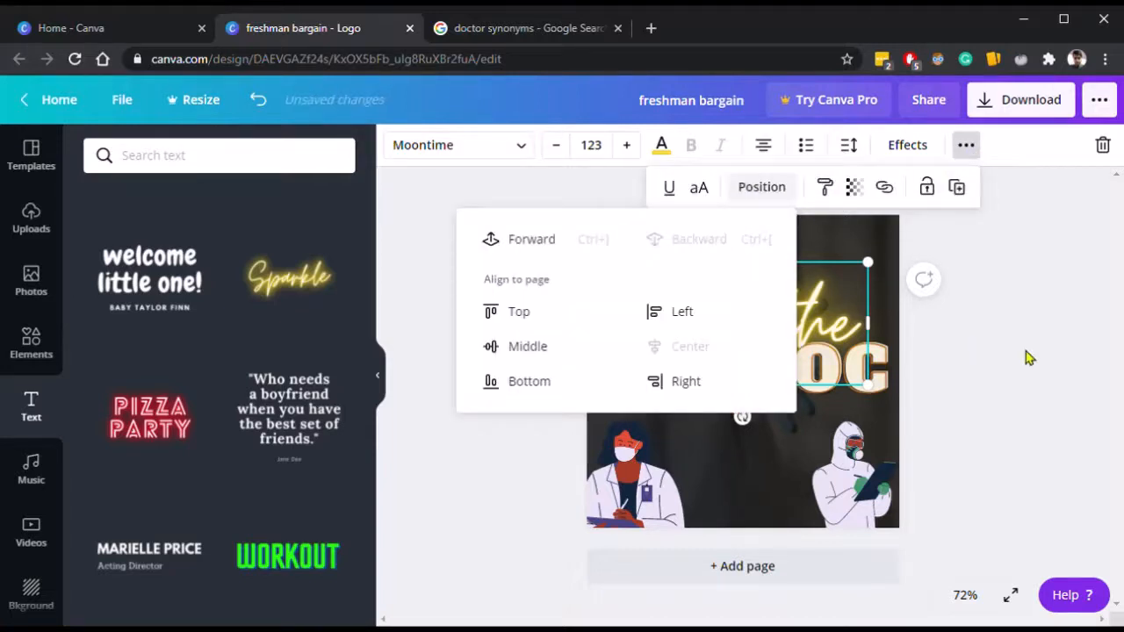
click(1036, 356)
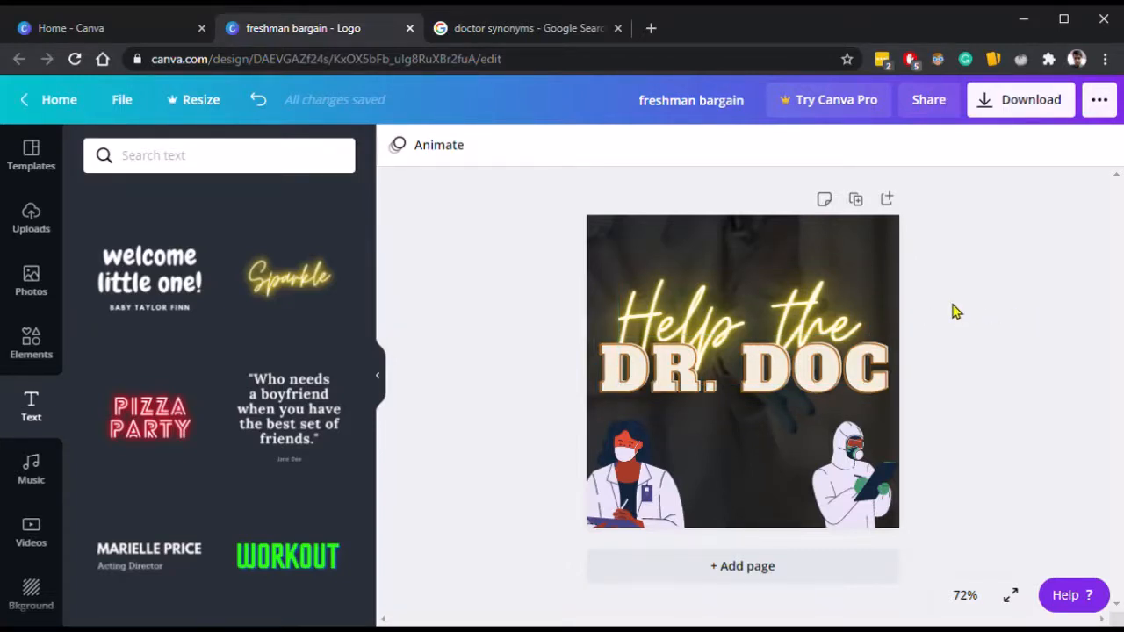
Duplicate the Help the neon text and move the copy below the DR. DOC title.
click(779, 325)
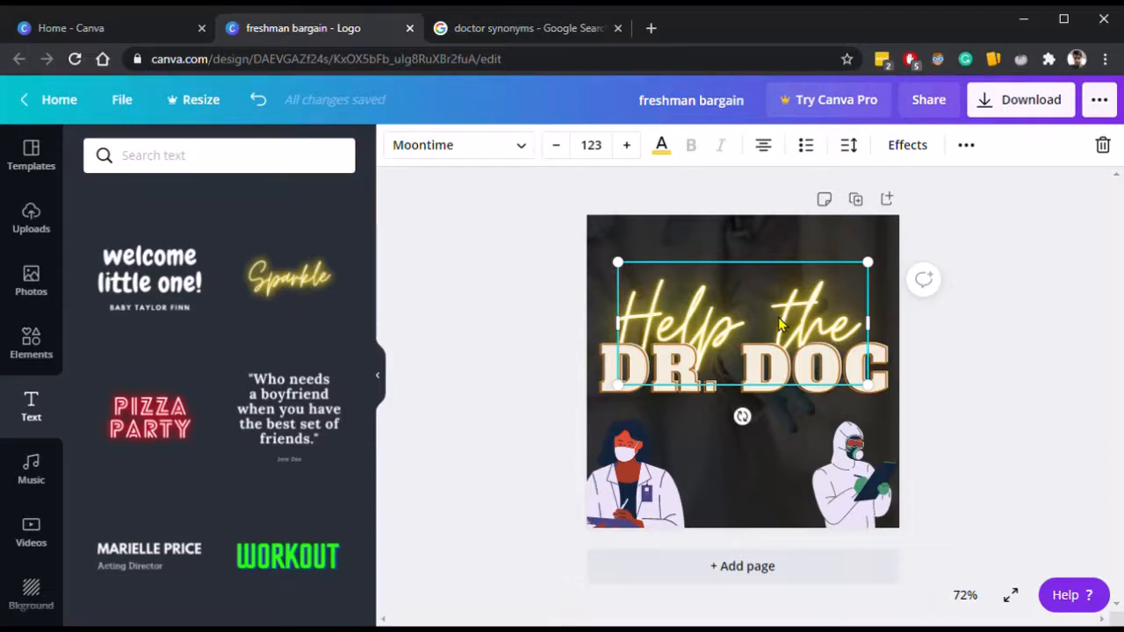
key(ctrl+d)
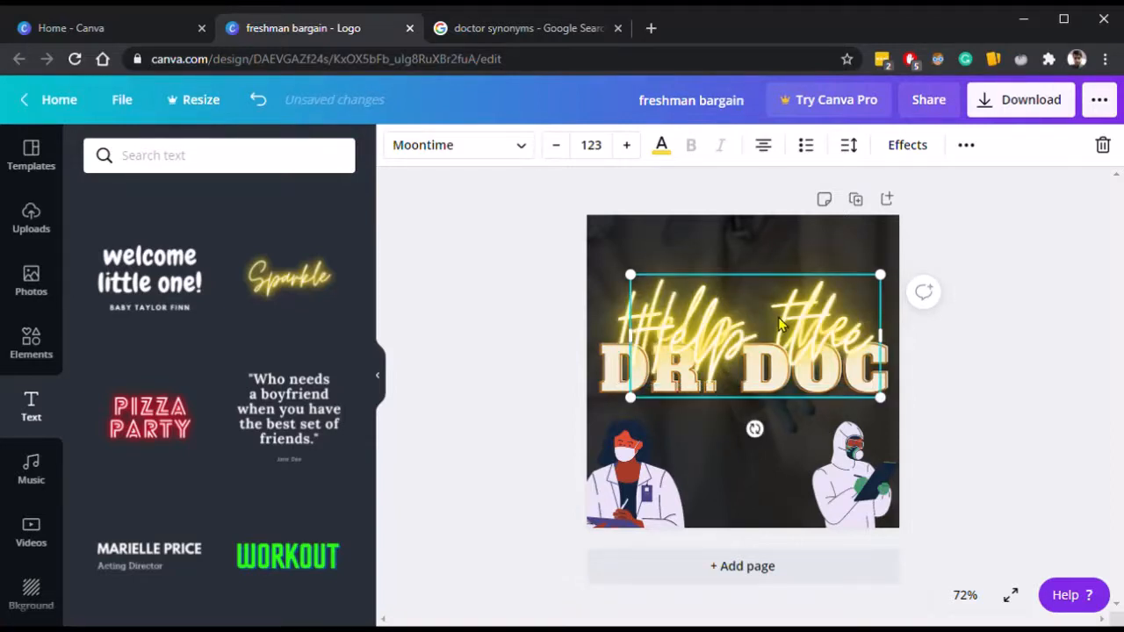
drag(778, 317, 780, 398)
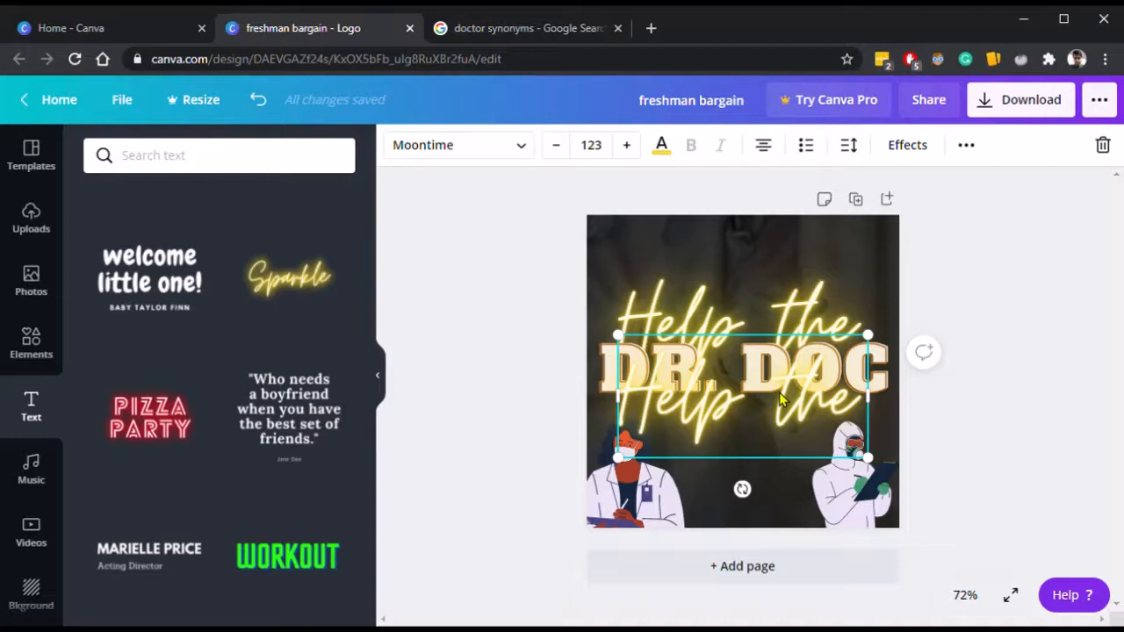
Replace the copied neon text with Covid and Warriors on two lines.
double_click(782, 400)
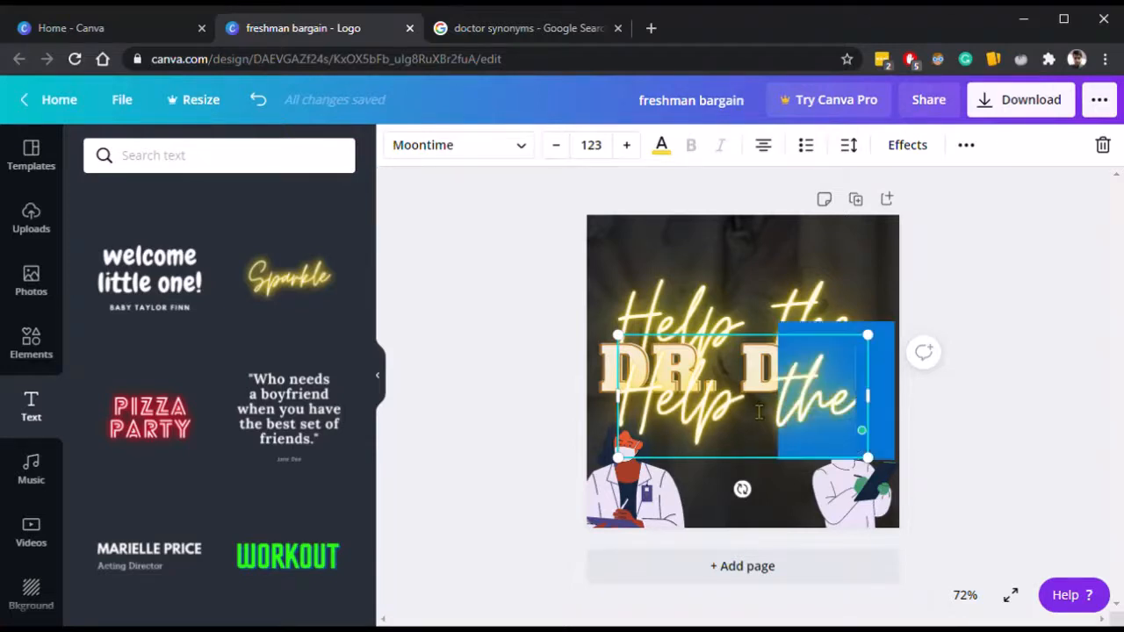
triple_click(759, 413)
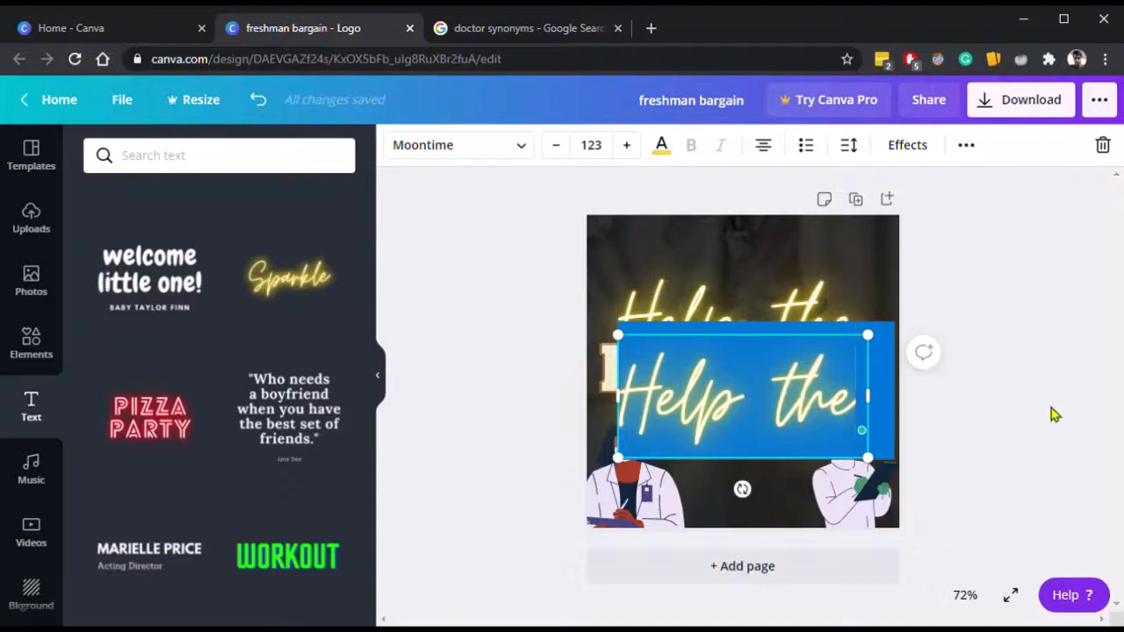
click(1057, 413)
click(792, 414)
click(795, 416)
text(Covid)
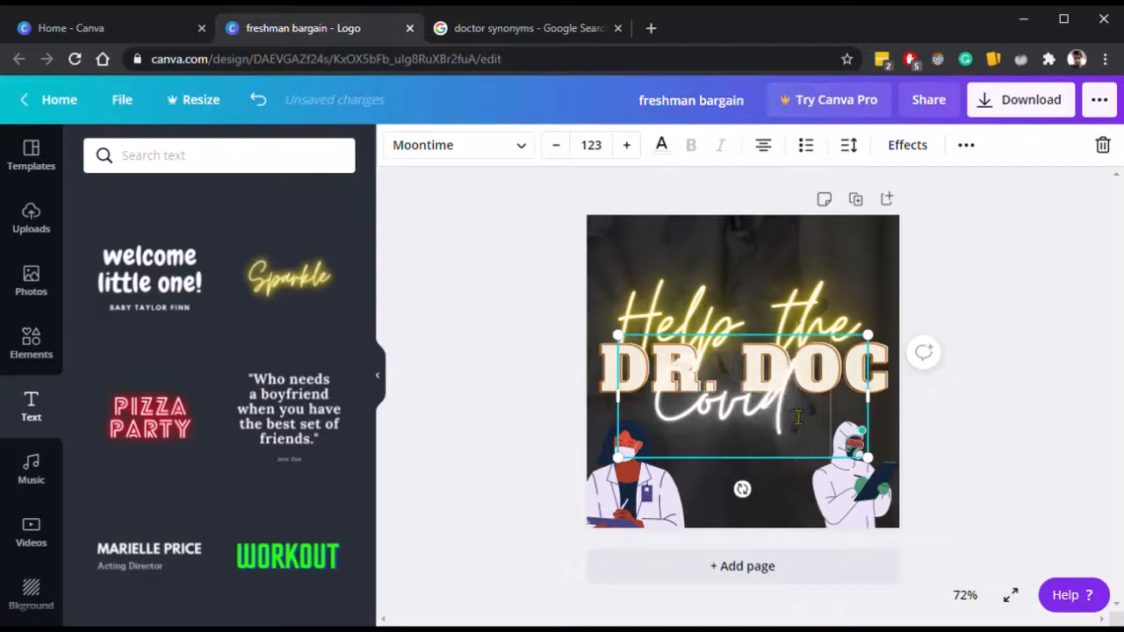
key(Return)
text(Warrio)
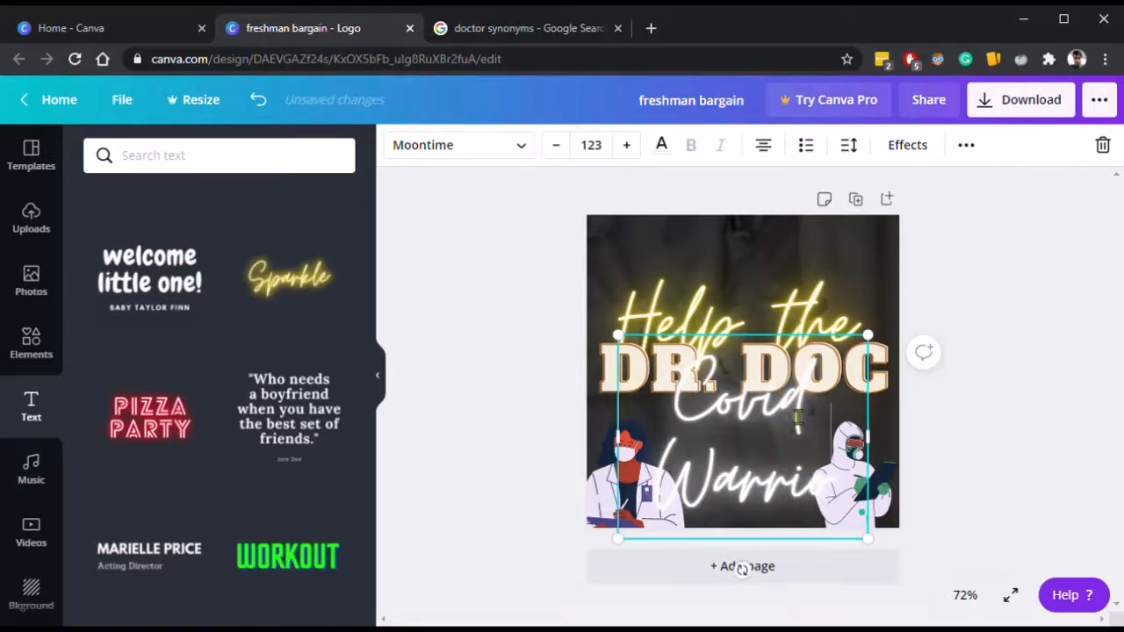
key(BackSpace)
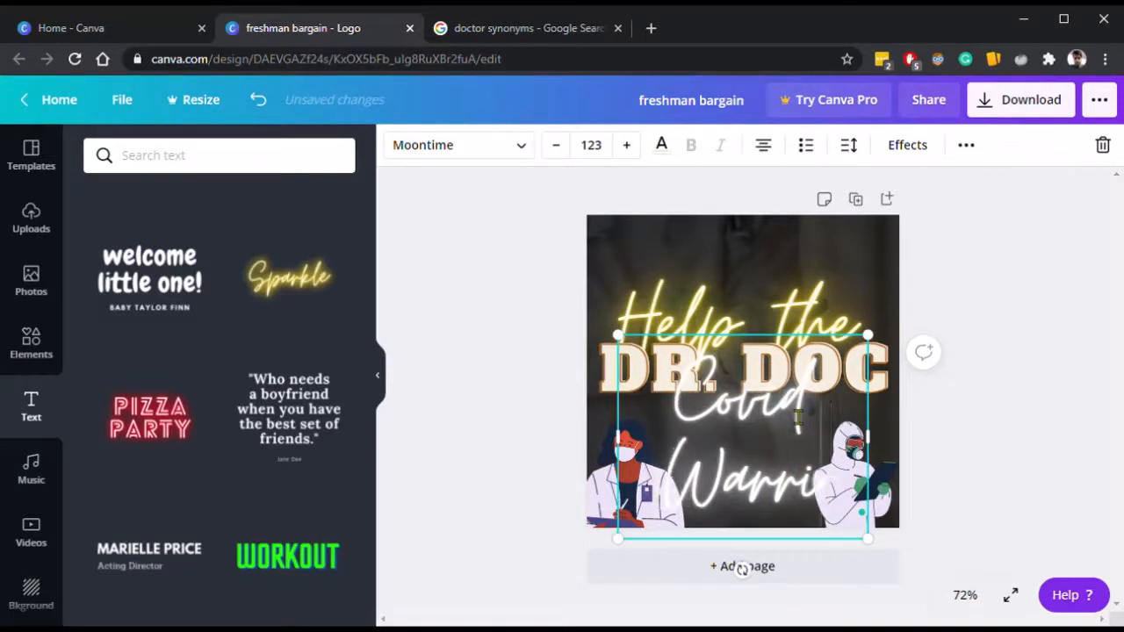
key(BackSpace)
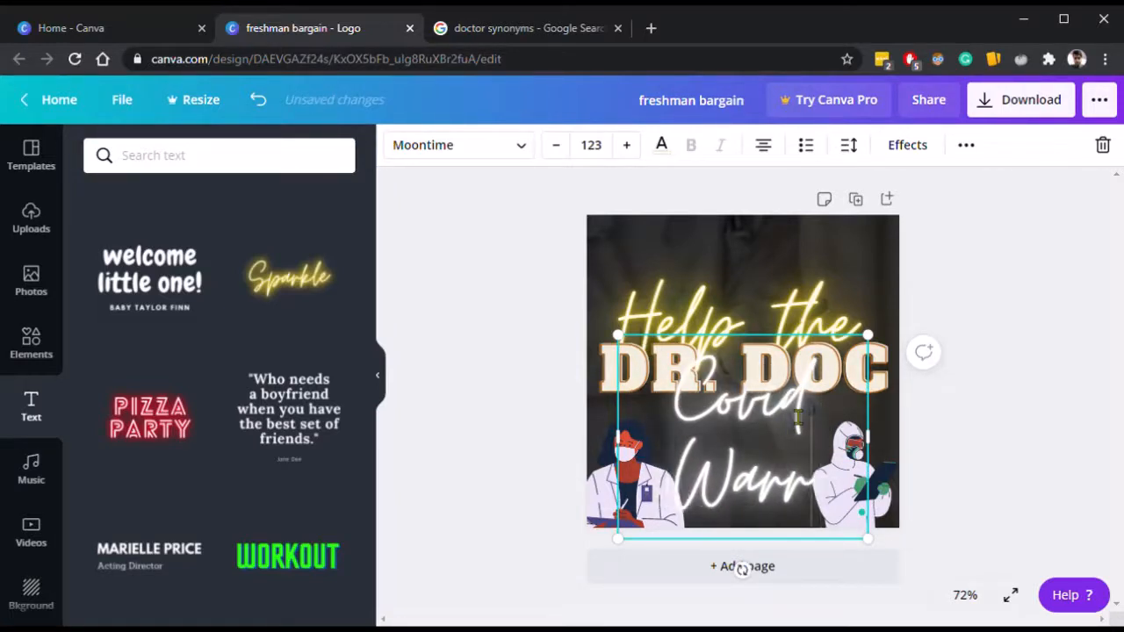
text(iors)
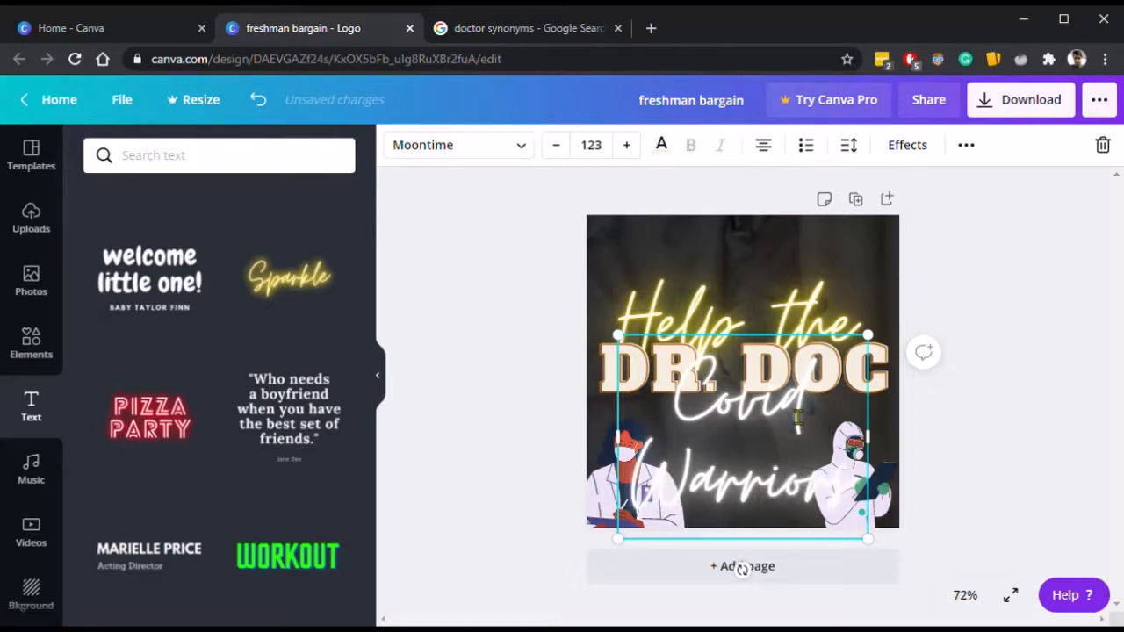
click(1054, 406)
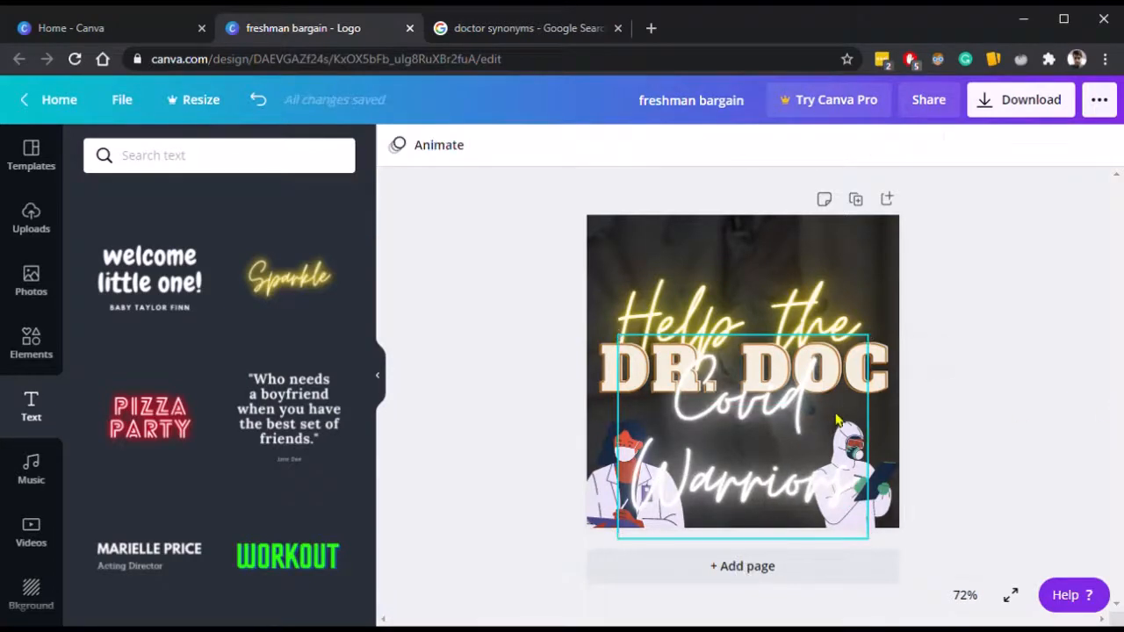
Widen the Covid Warriors text box to a single line and place it just below the title.
click(797, 406)
drag(797, 406, 739, 377)
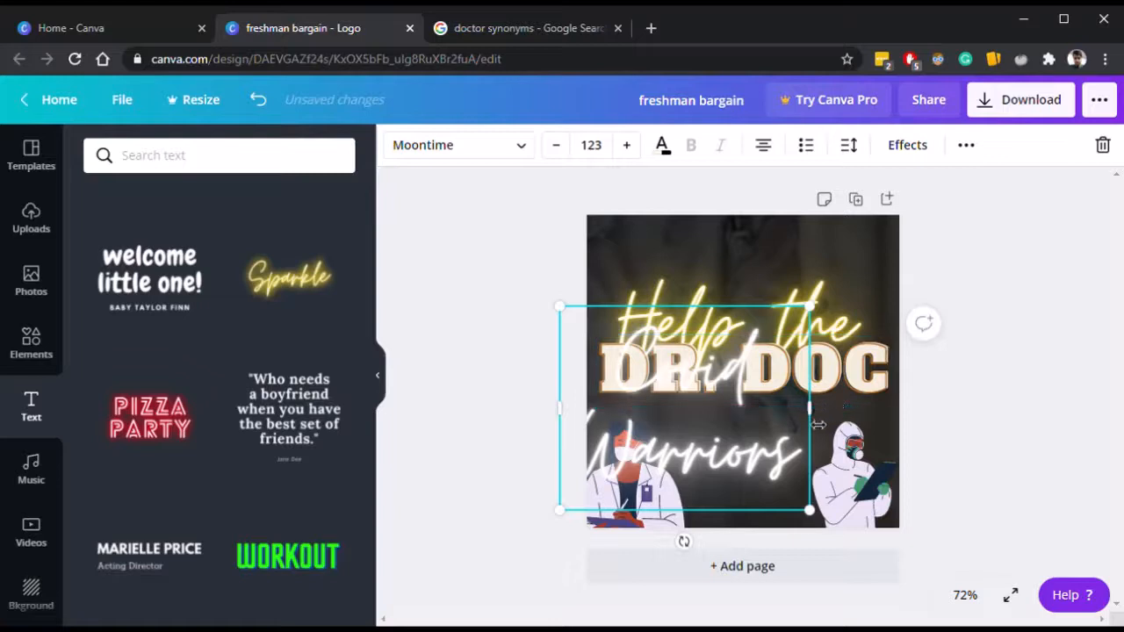
drag(811, 421, 802, 369)
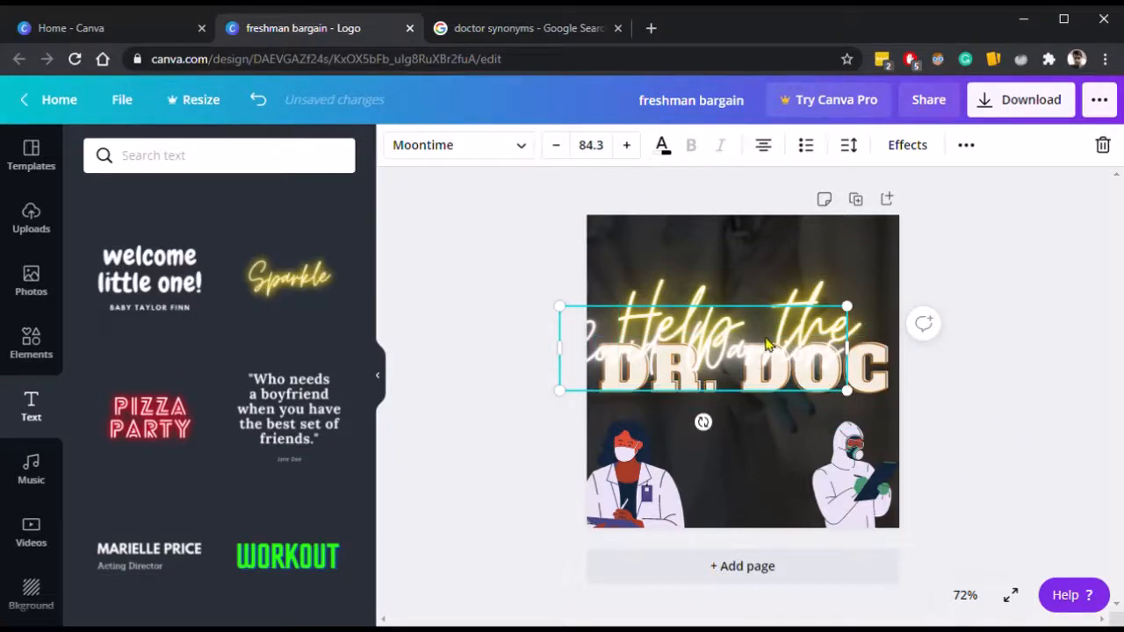
drag(771, 347, 818, 426)
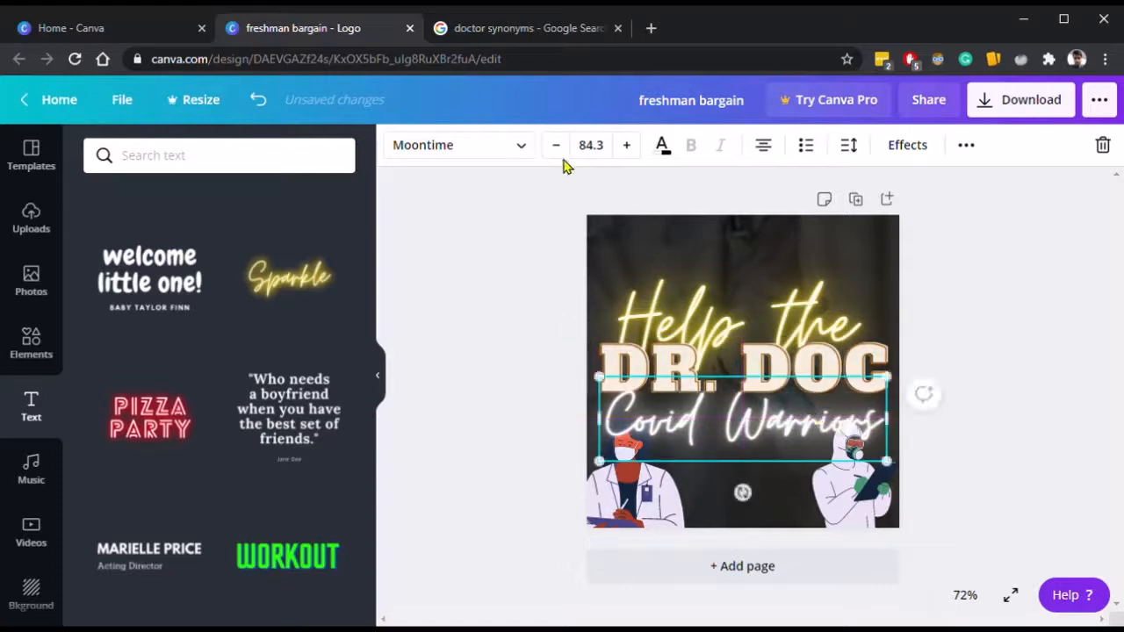
double_click(753, 421)
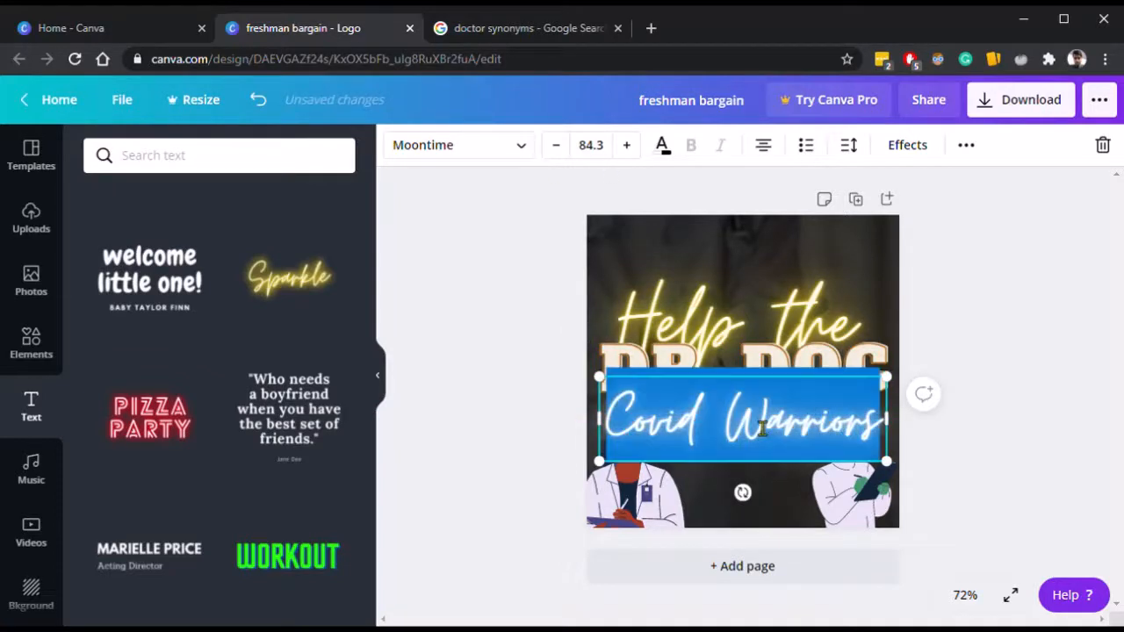
click(585, 144)
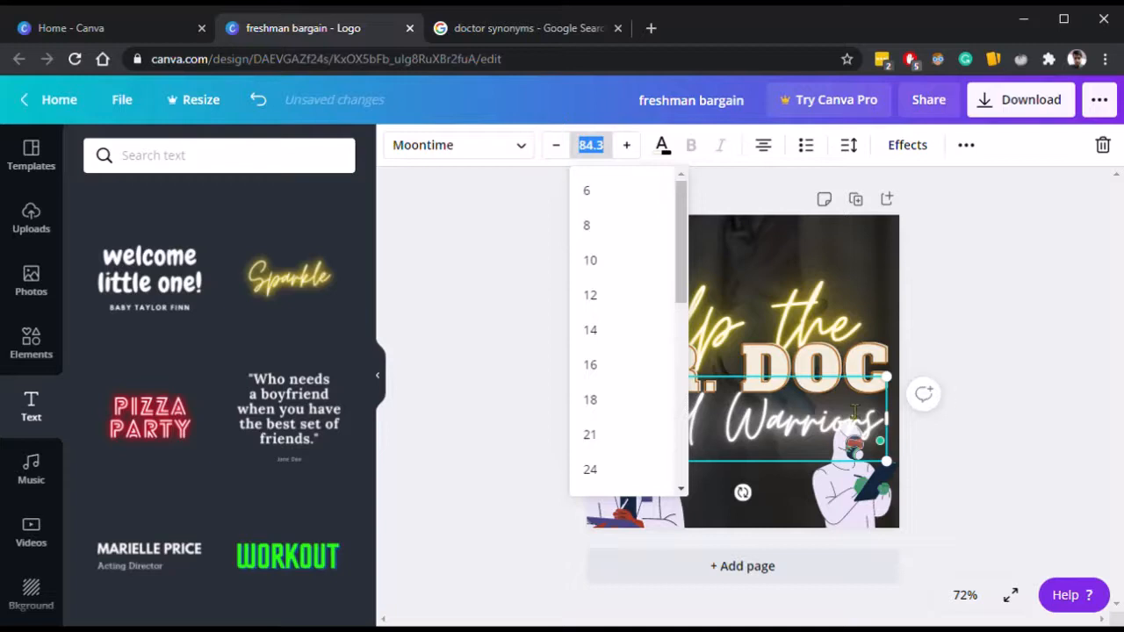
key(Escape)
click(1078, 460)
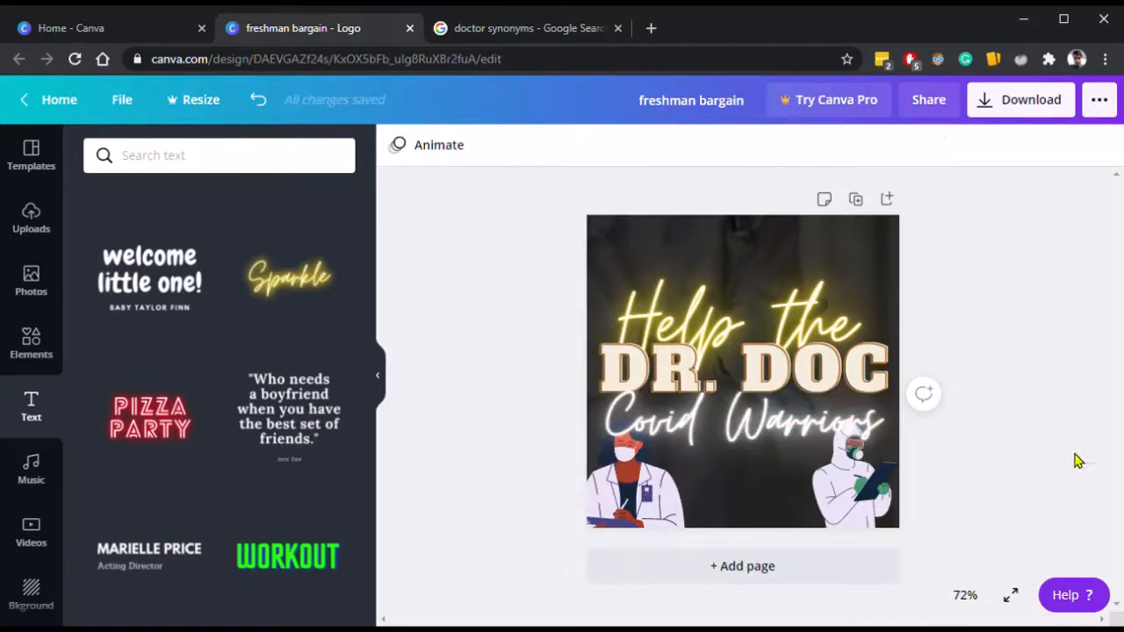
Shrink the Covid Warriors text to about 58 and center it under the title.
click(808, 413)
drag(808, 412, 808, 402)
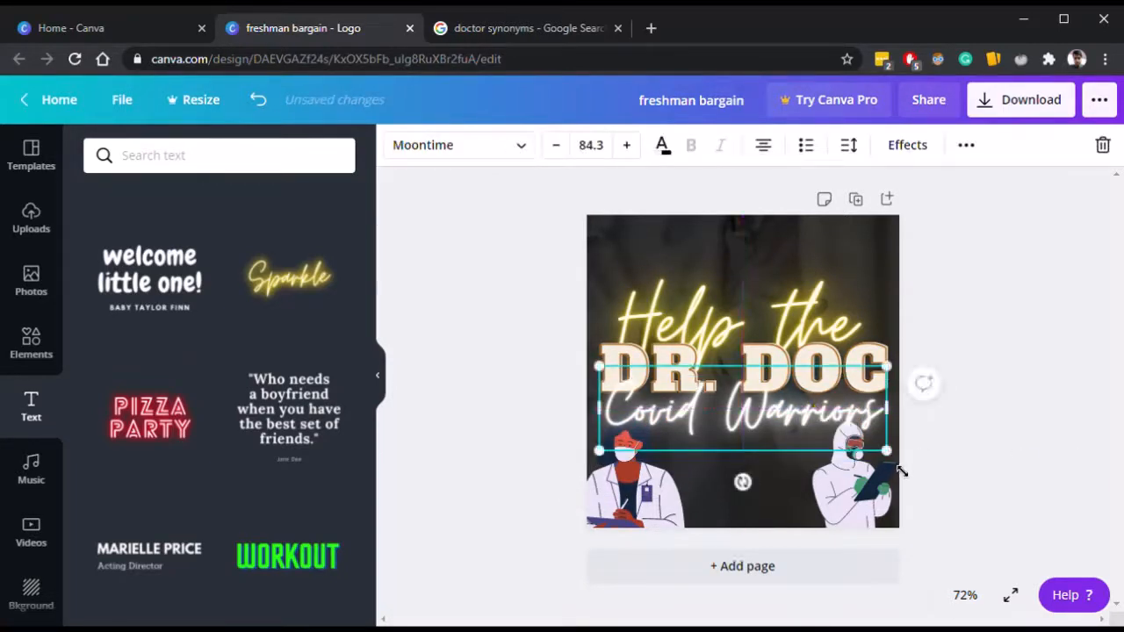
drag(874, 446, 847, 439)
drag(800, 399, 822, 422)
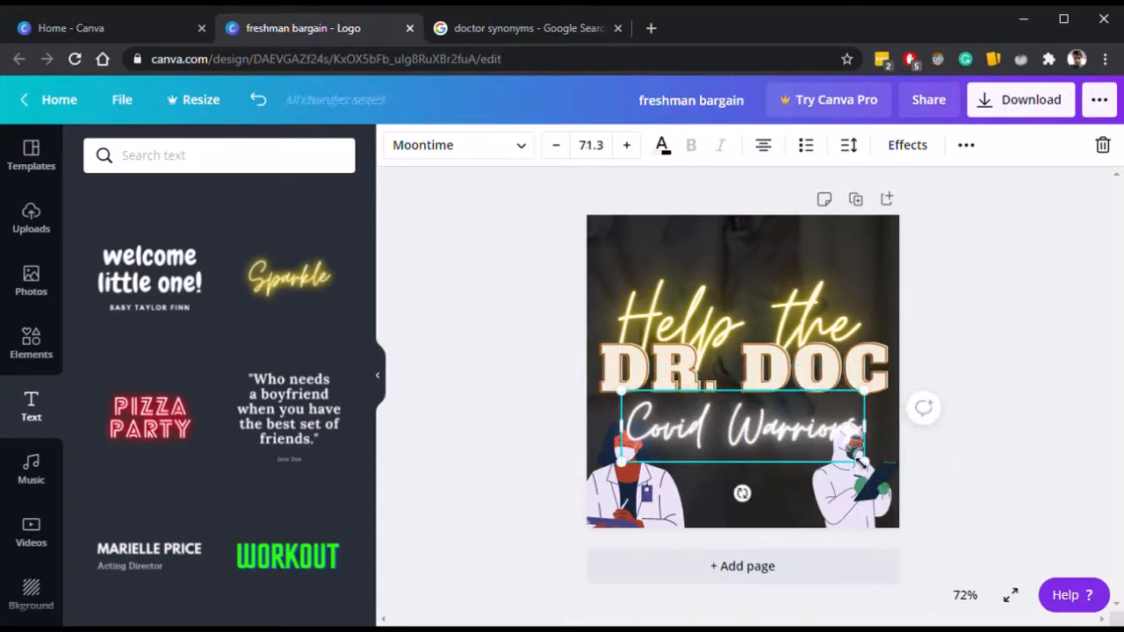
drag(865, 460, 804, 430)
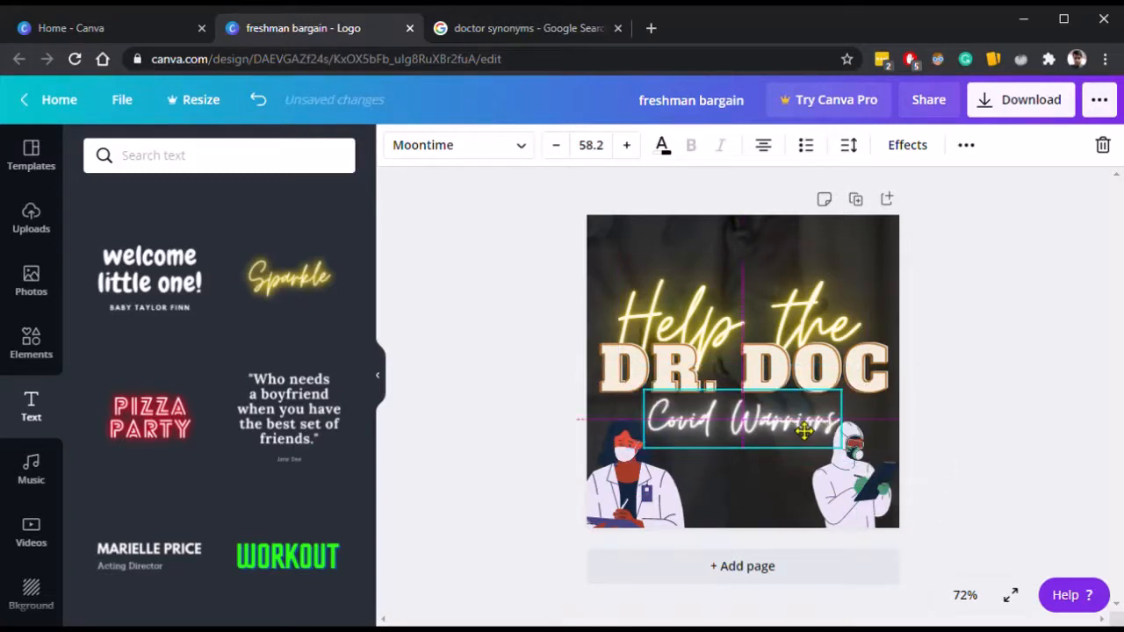
Move the two doctor illustrations further out toward the bottom corners.
click(648, 511)
drag(649, 511, 636, 516)
drag(872, 485, 883, 500)
Enlarge the Covid Warriors text to about 82.7 and align it directly beneath the title.
click(752, 427)
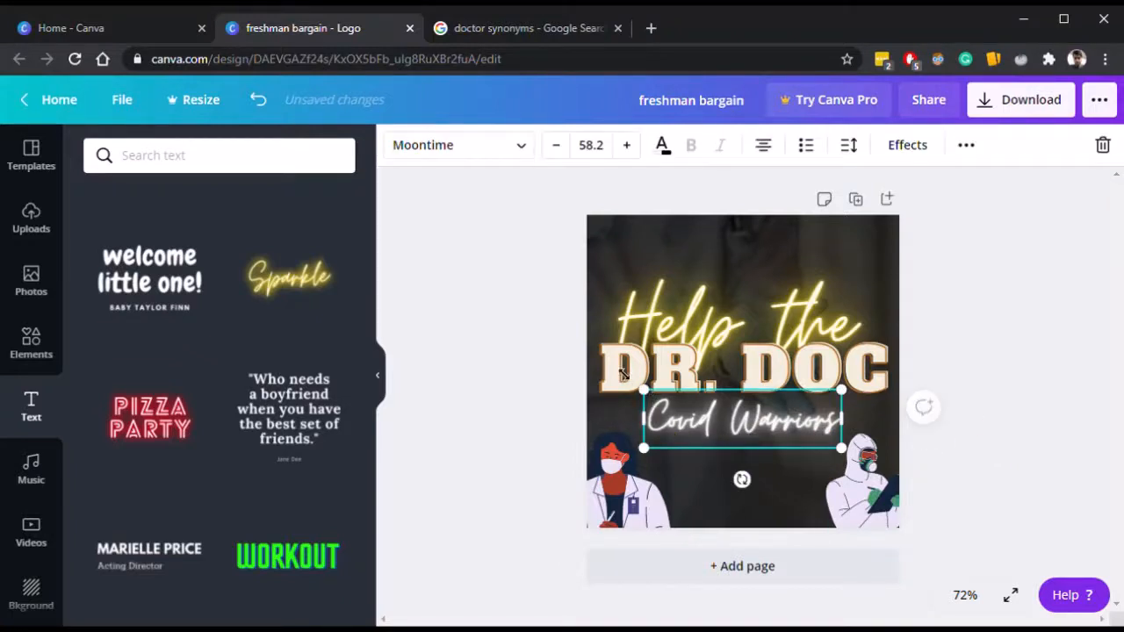
drag(644, 392, 604, 378)
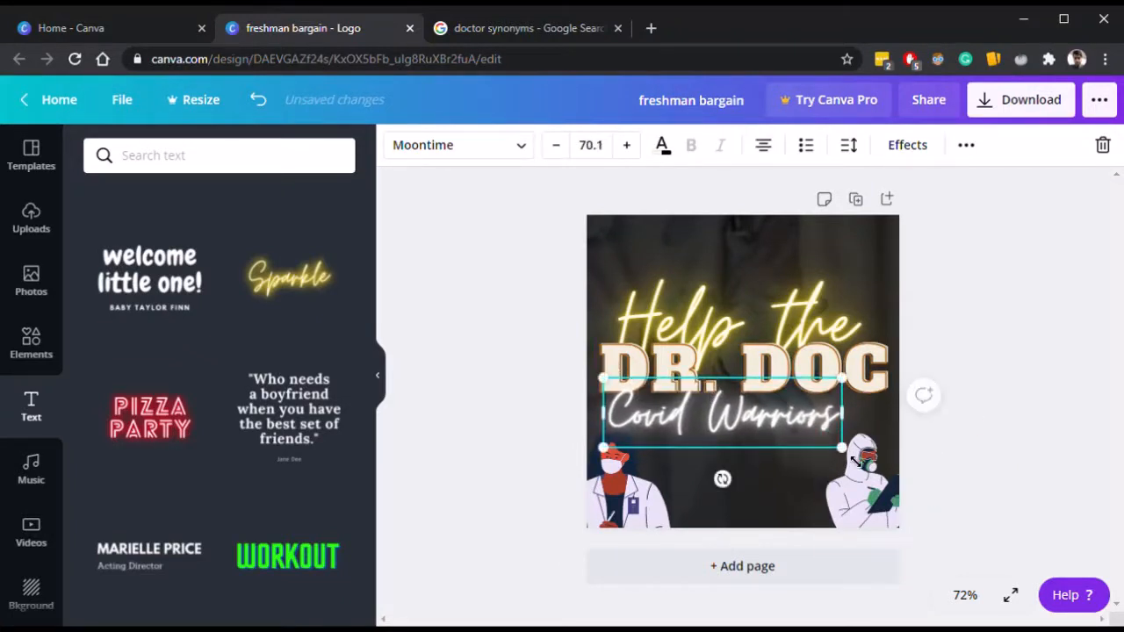
drag(848, 452, 892, 485)
drag(788, 438, 793, 431)
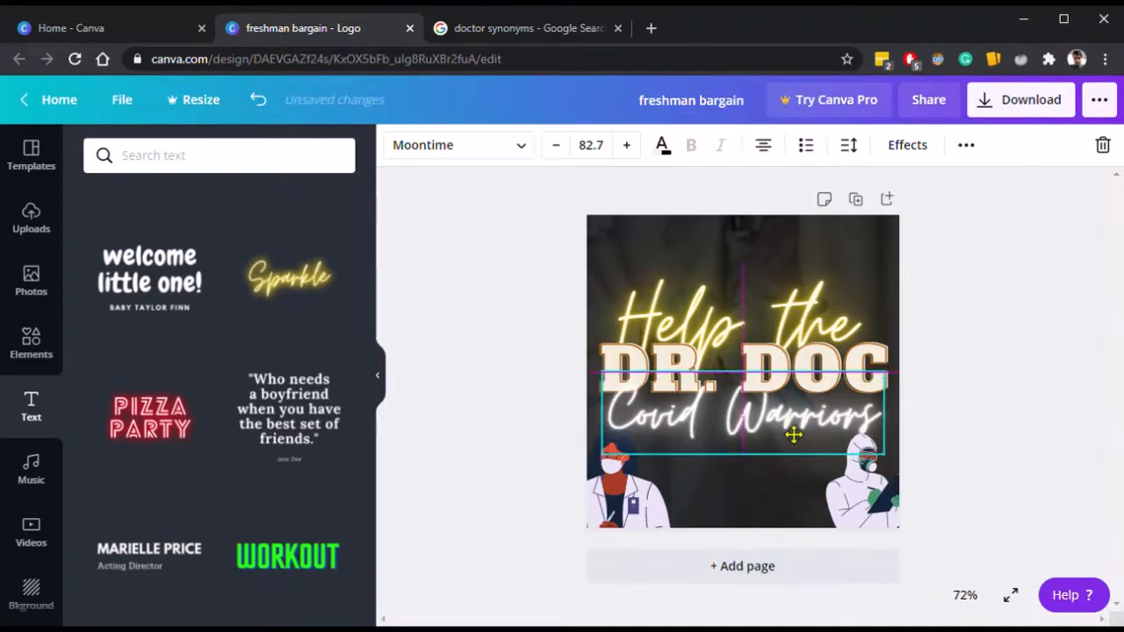
click(1015, 429)
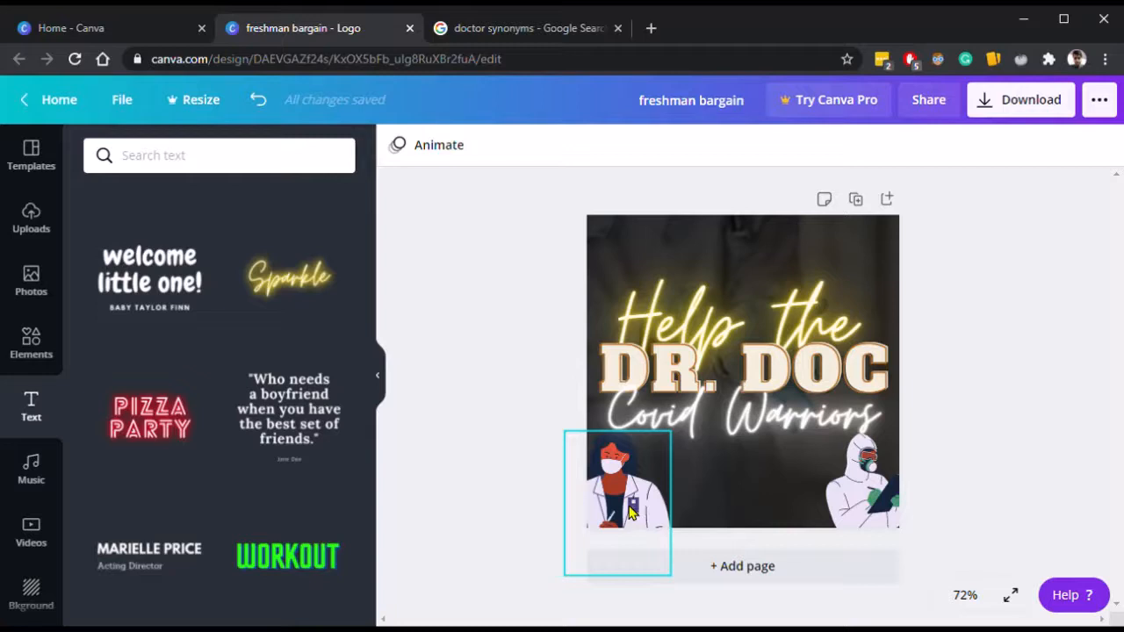
Delete the Help the neon text above the title.
click(672, 285)
key(Delete)
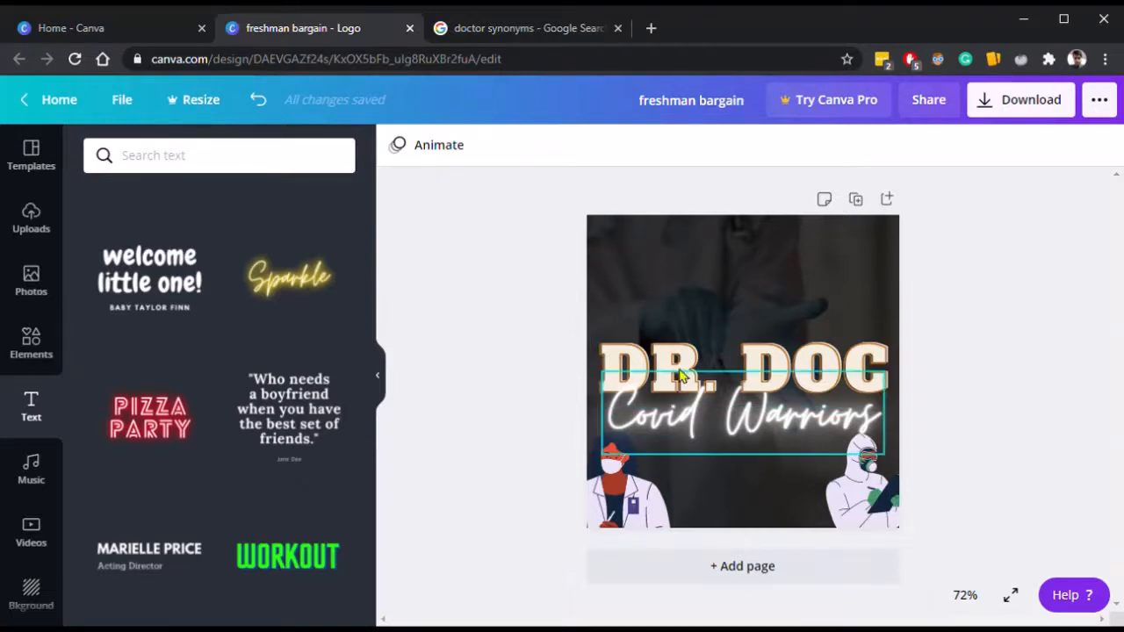
click(865, 349)
click(1063, 358)
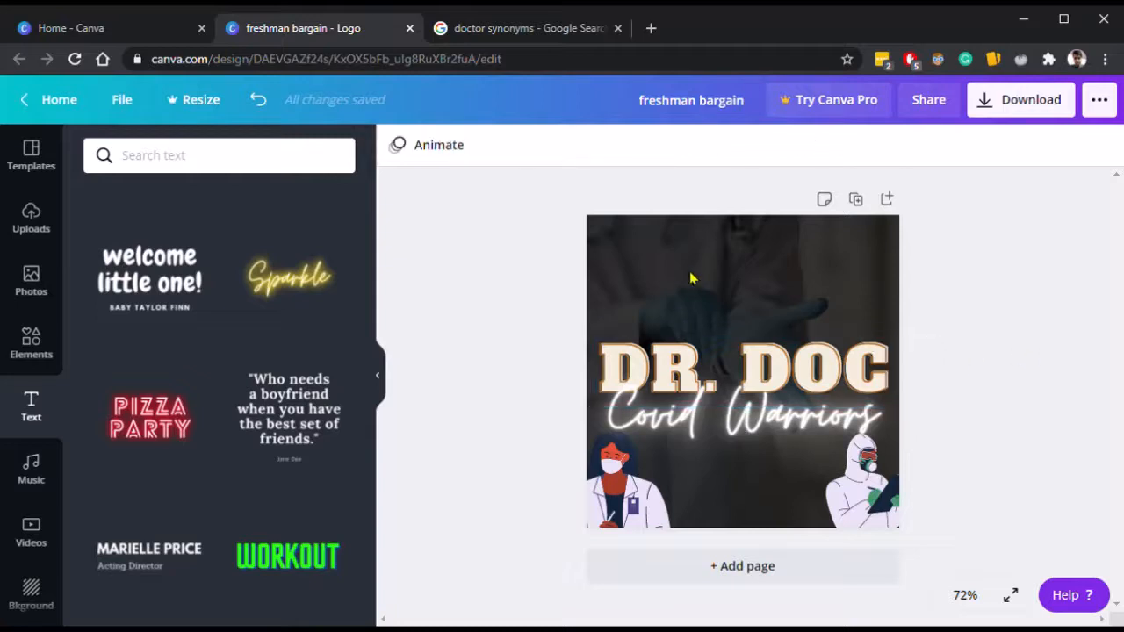
Nudge the DR. DOC title slightly downward.
click(672, 360)
click(685, 411)
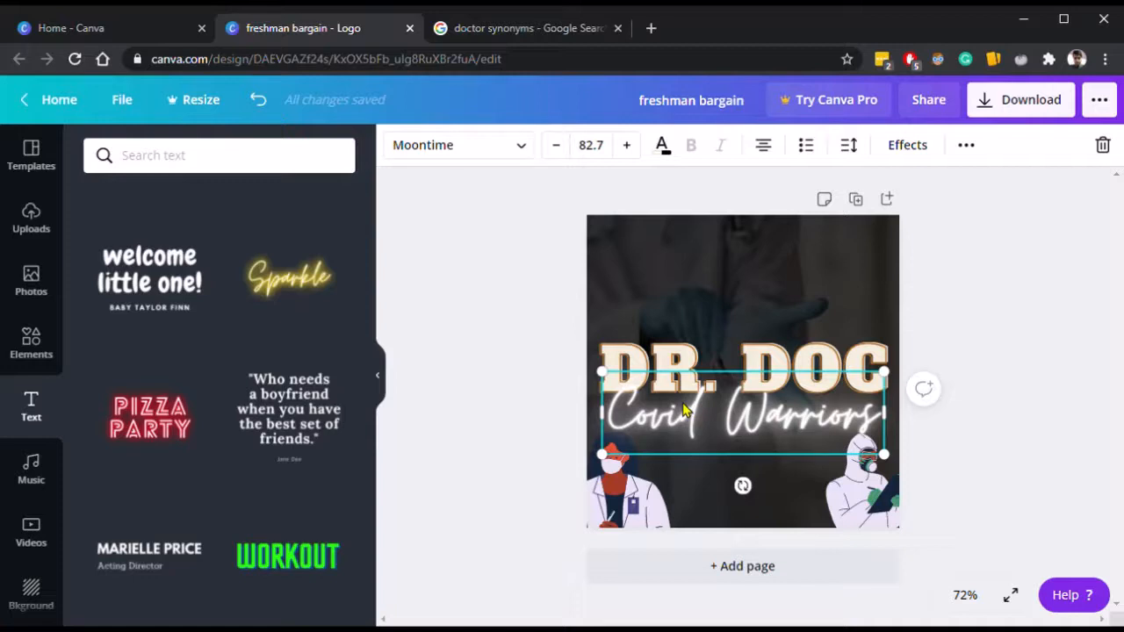
click(688, 404)
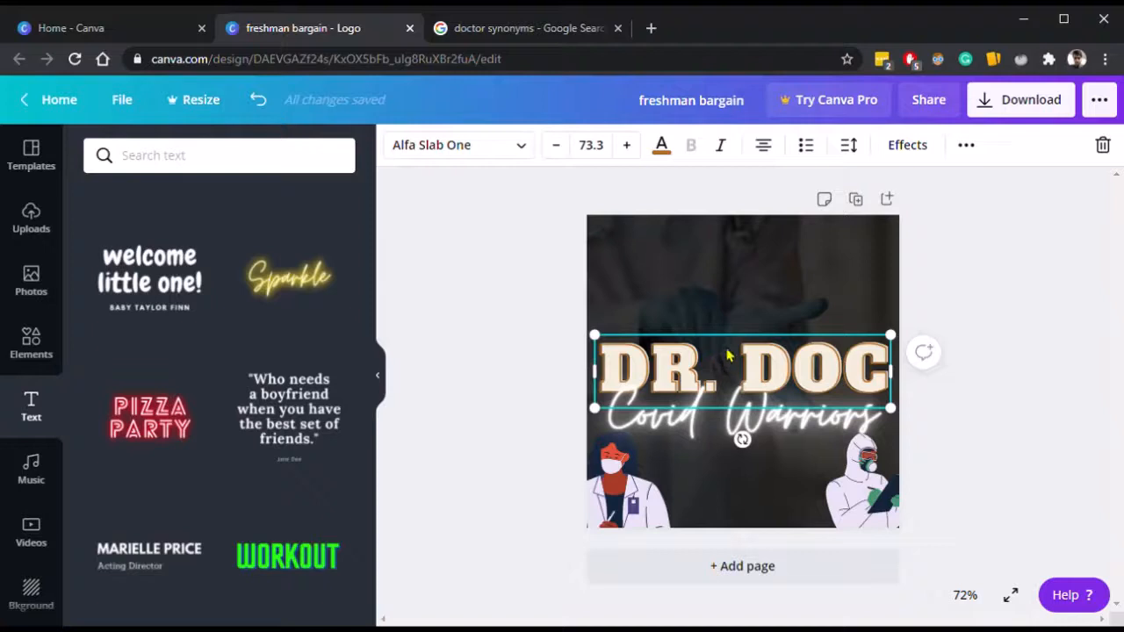
mouse_move(727, 356)
mouse_down()
mouse_move(740, 356)
mouse_move(729, 376)
mouse_move(732, 367)
mouse_up()
click(1022, 360)
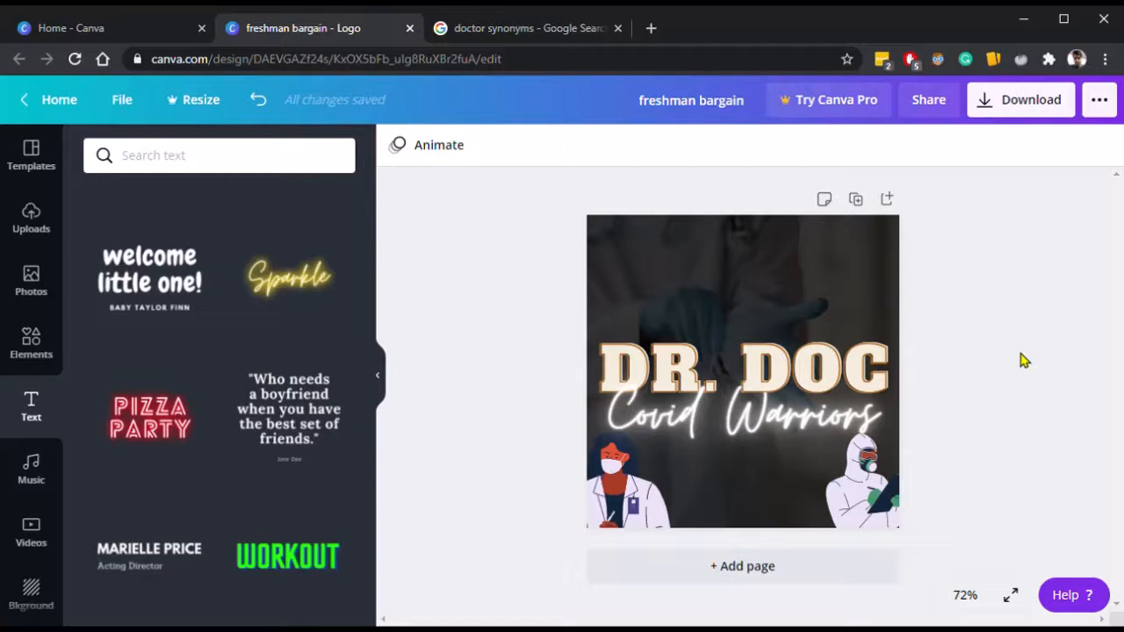
Group the DR. DOC title with the Covid Warriors text and move the group slightly up.
drag(1007, 304, 948, 314)
drag(982, 285, 595, 424)
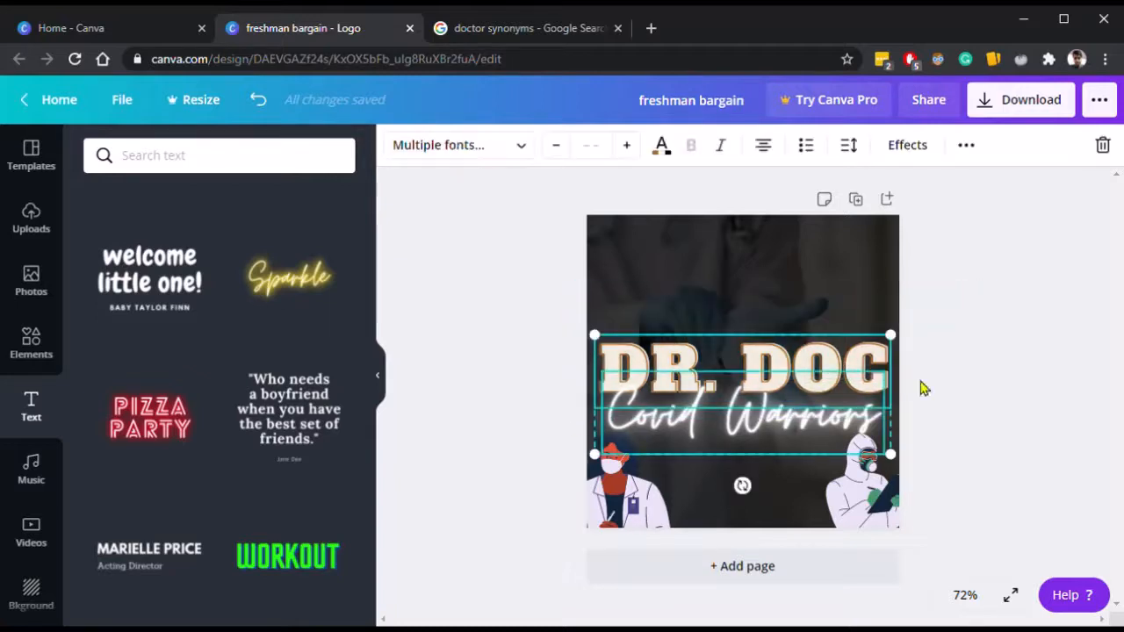
click(1056, 386)
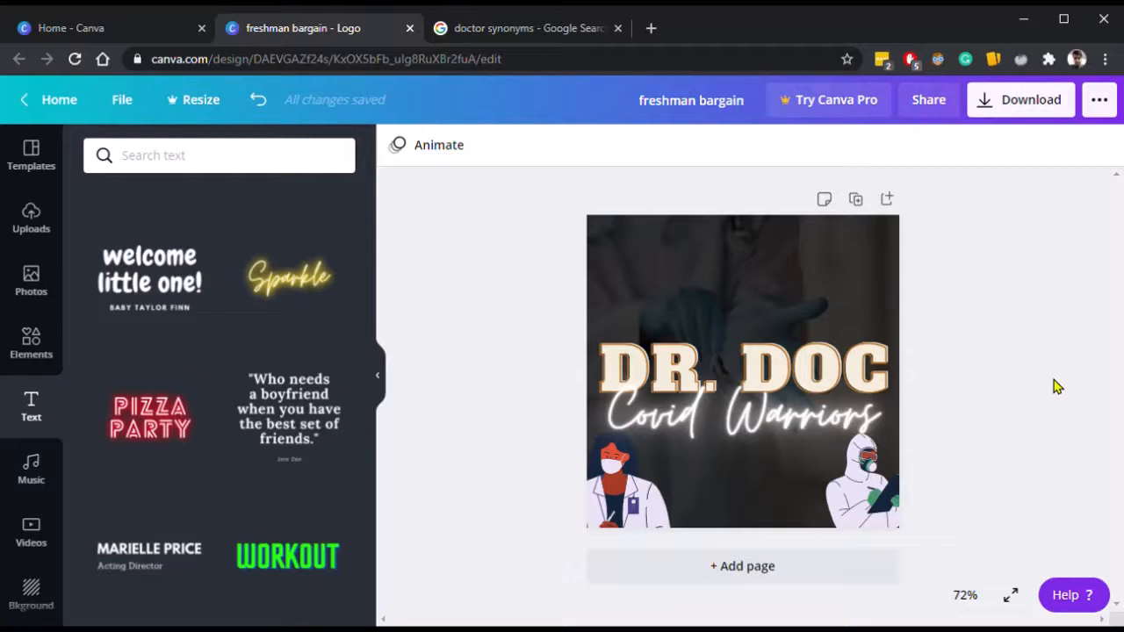
click(832, 365)
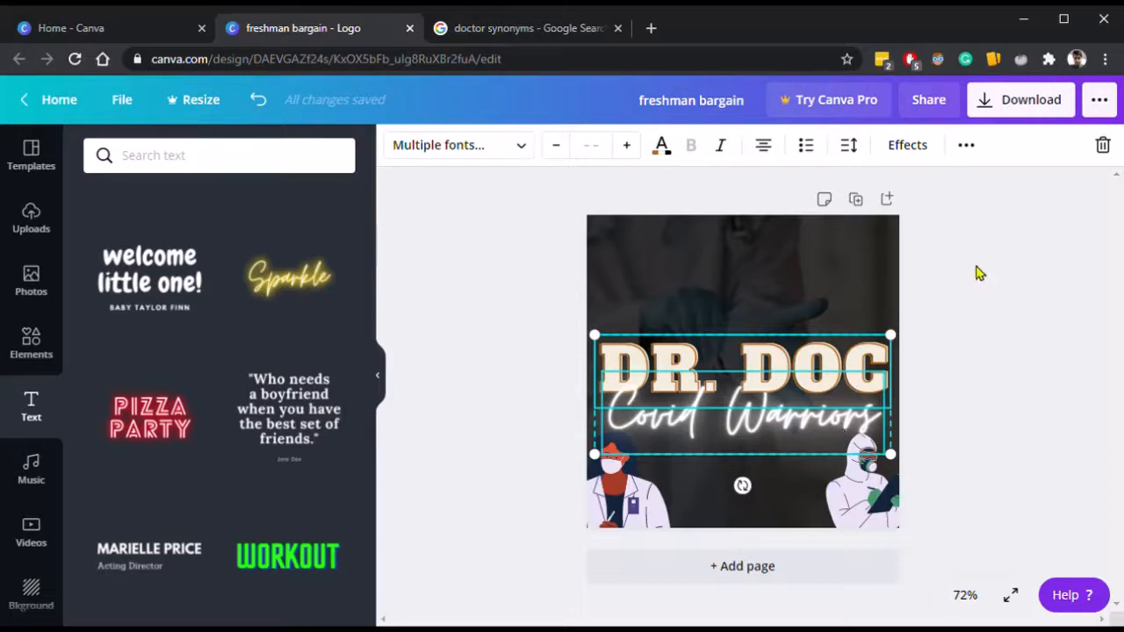
click(967, 149)
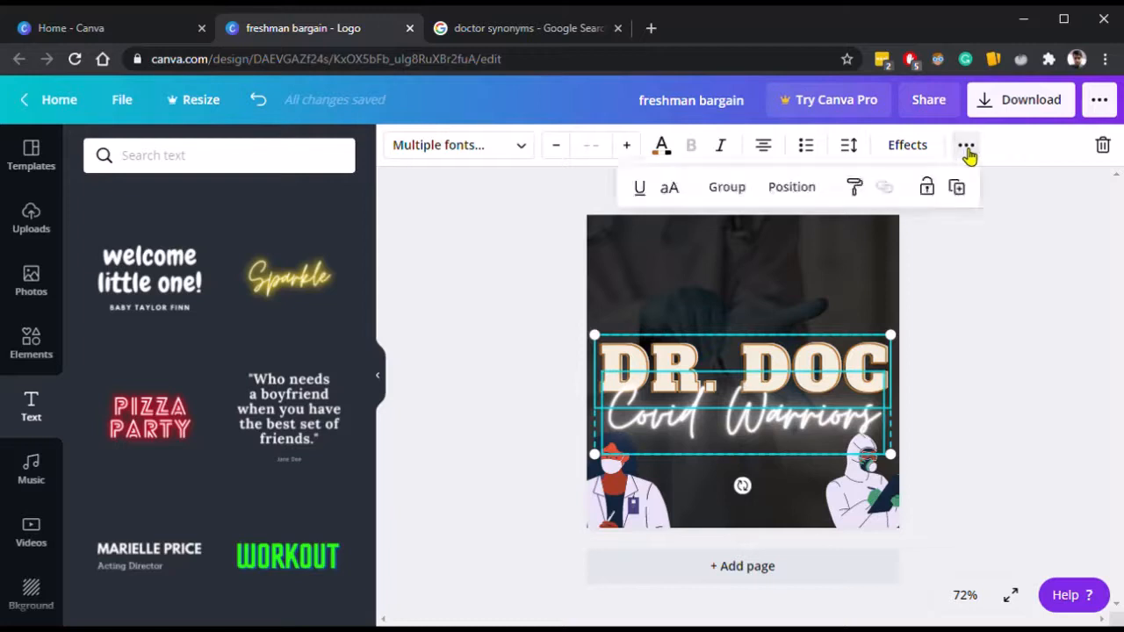
click(728, 188)
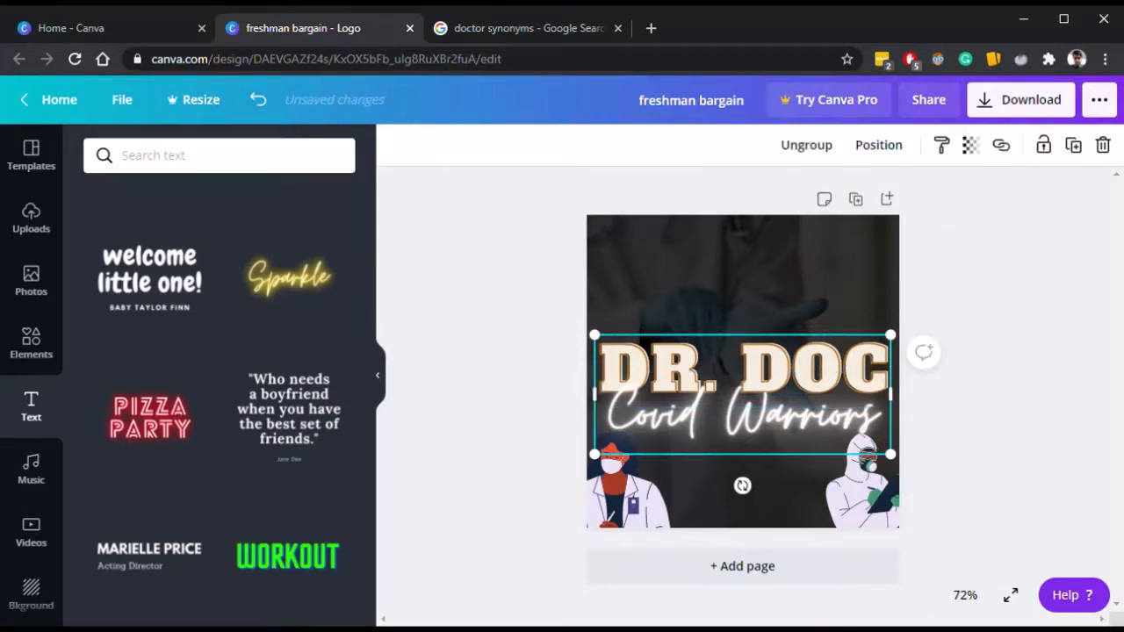
click(1068, 366)
drag(814, 405, 815, 386)
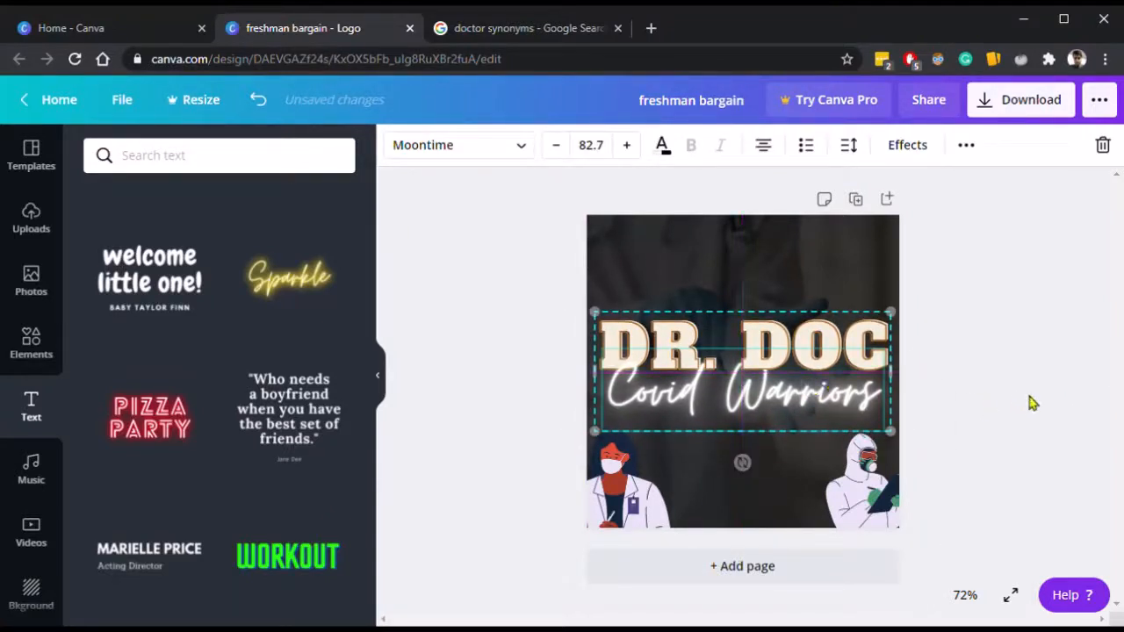
Shrink the grouped DR. DOC title and Covid Warriors tagline and shift it slightly right.
click(907, 353)
drag(799, 344, 802, 348)
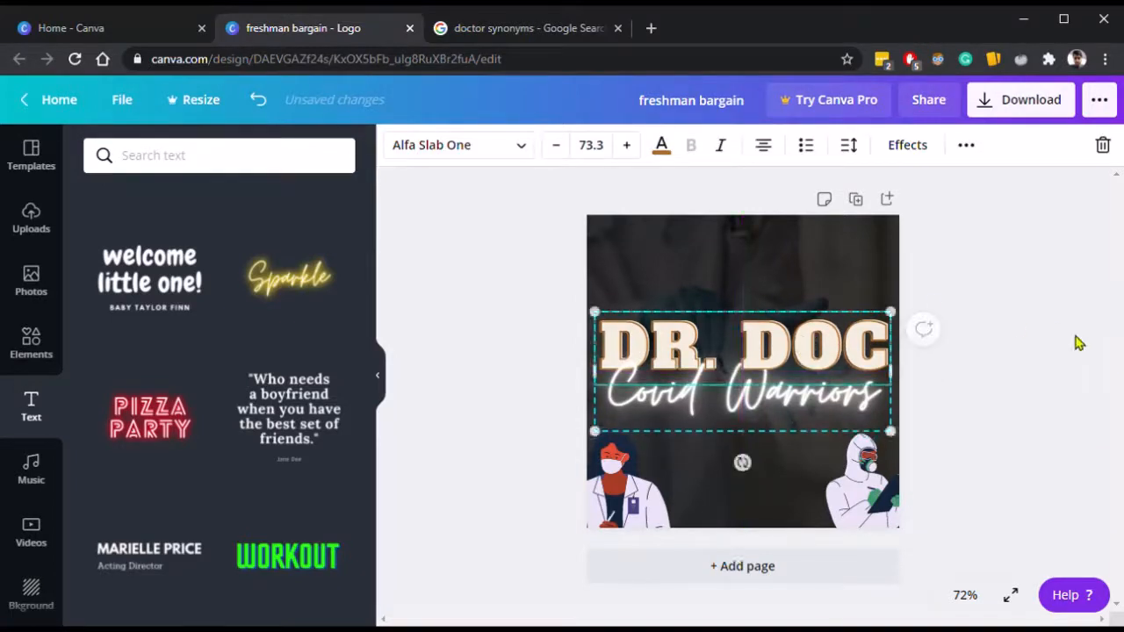
click(875, 363)
drag(901, 445, 865, 429)
click(1027, 419)
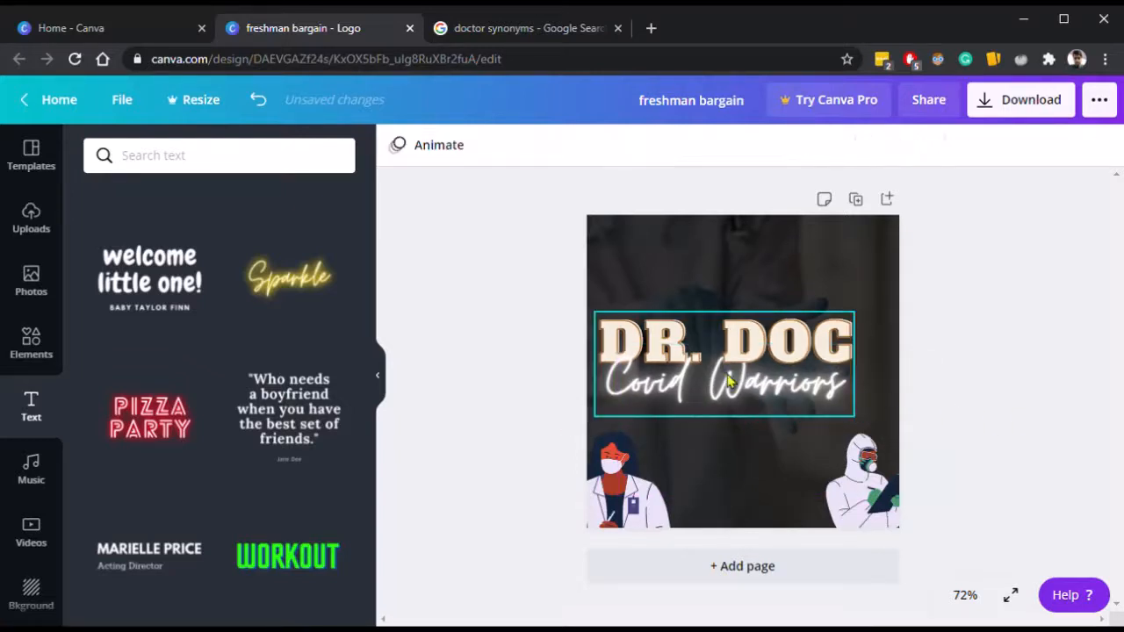
drag(732, 378, 753, 387)
click(1044, 423)
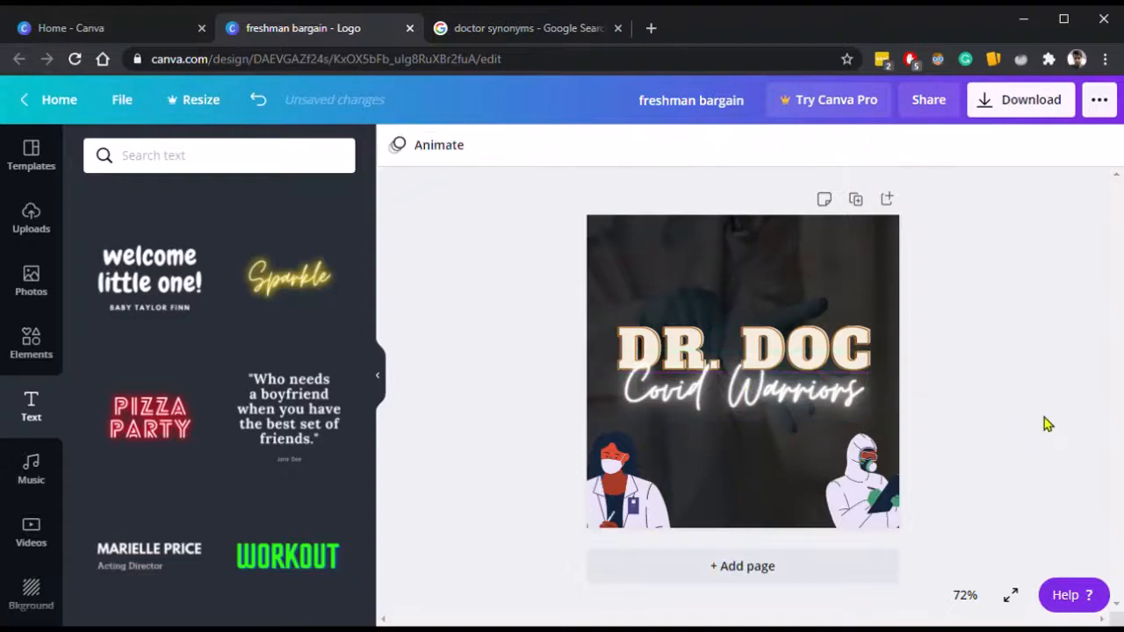
Enlarge the title group slightly and recenter it above the two doctor illustrations.
click(869, 423)
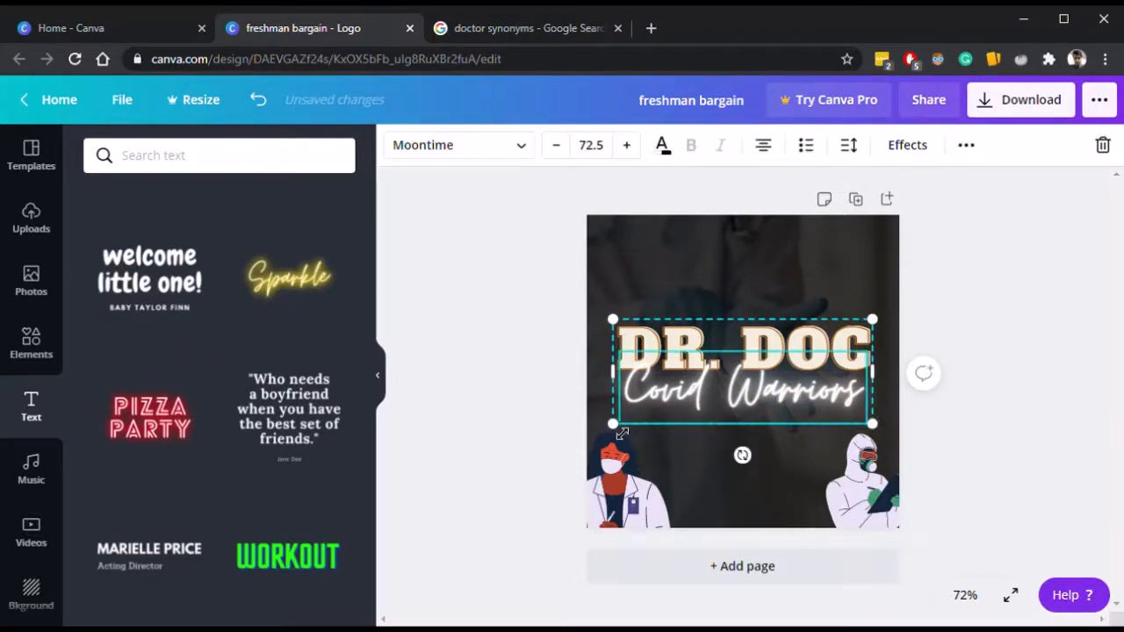
drag(613, 424, 608, 446)
drag(762, 388, 782, 377)
click(974, 409)
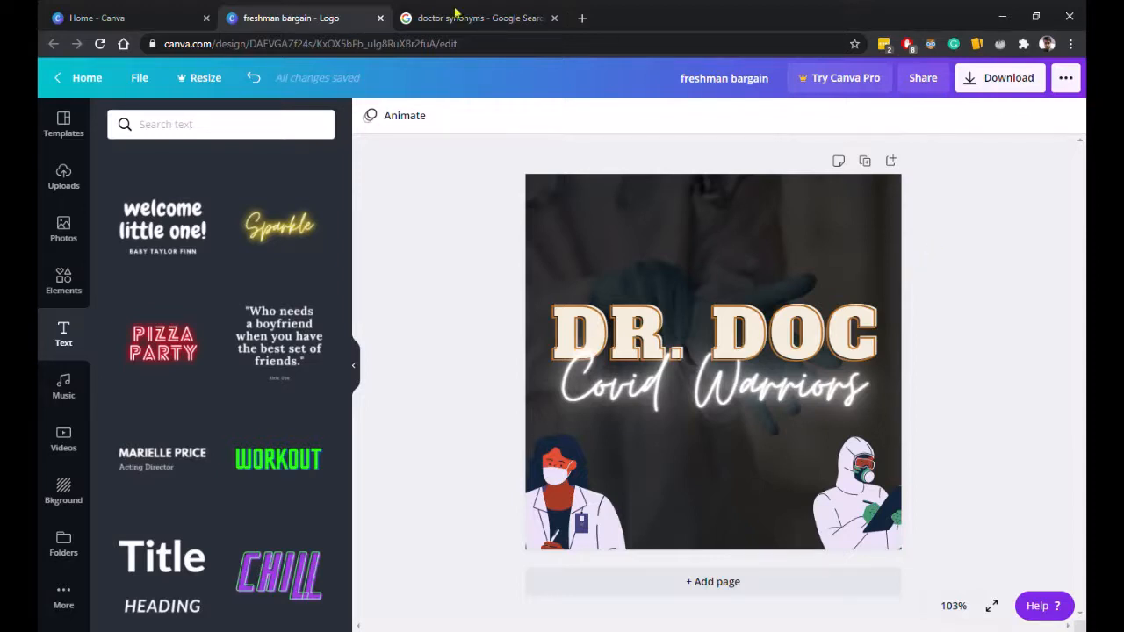
Close the doctor synonyms tab and search the elements library for call icons, browsing the results.
click(554, 17)
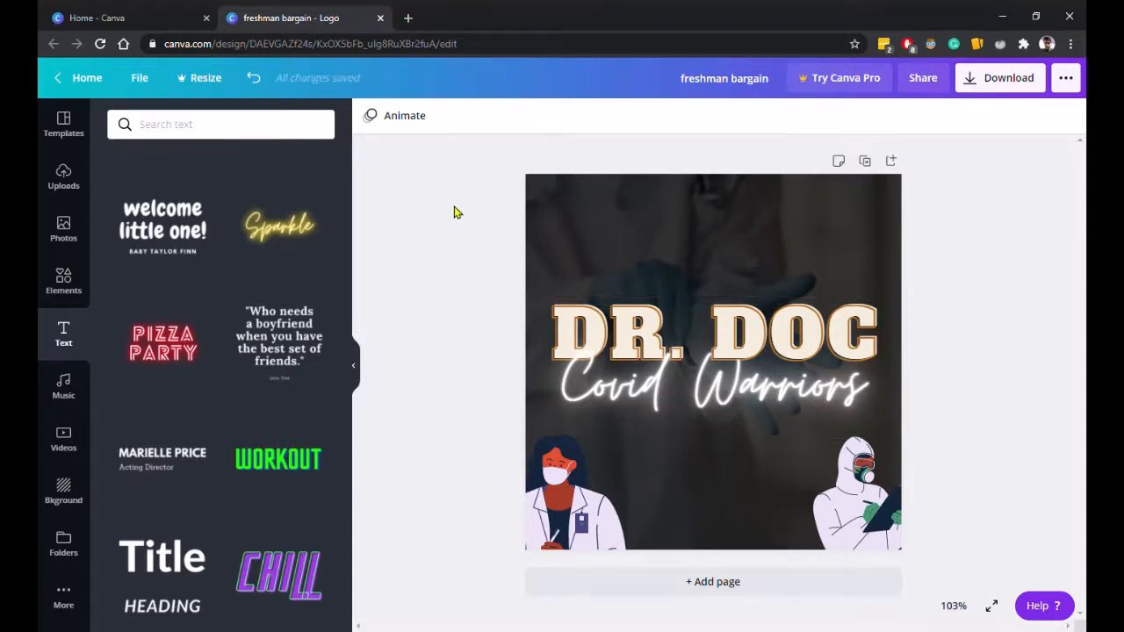
click(63, 281)
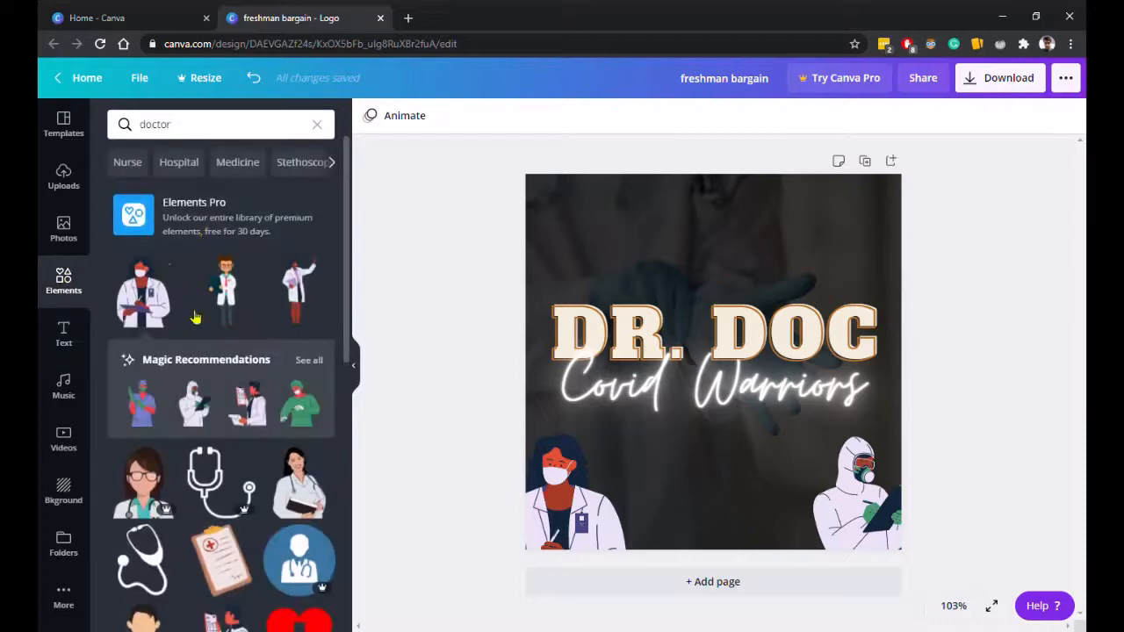
click(233, 137)
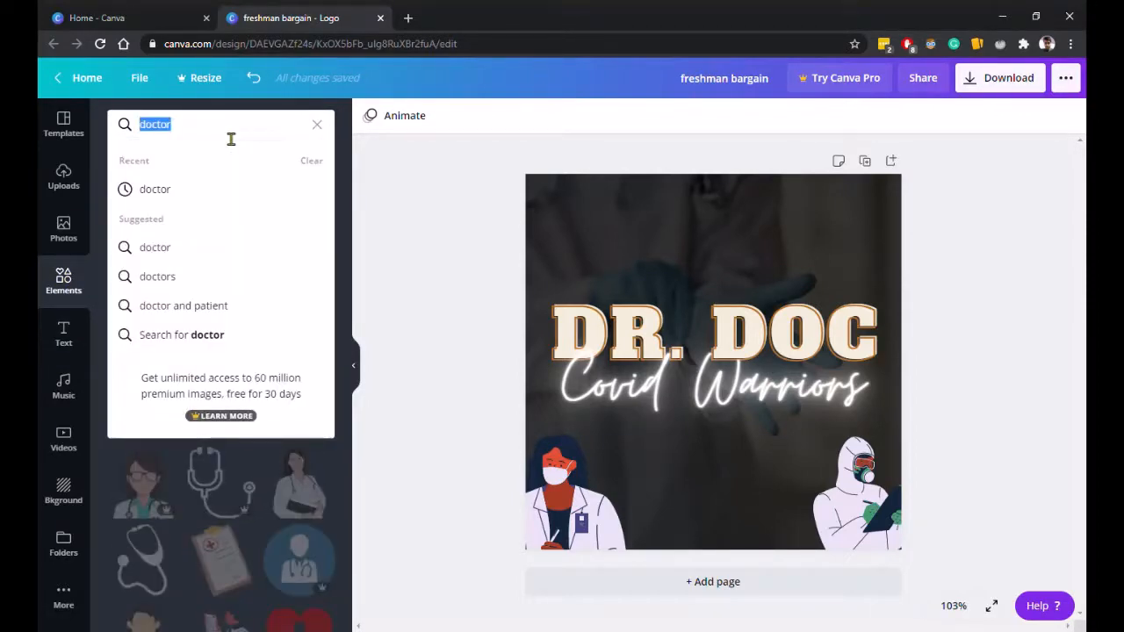
text(call)
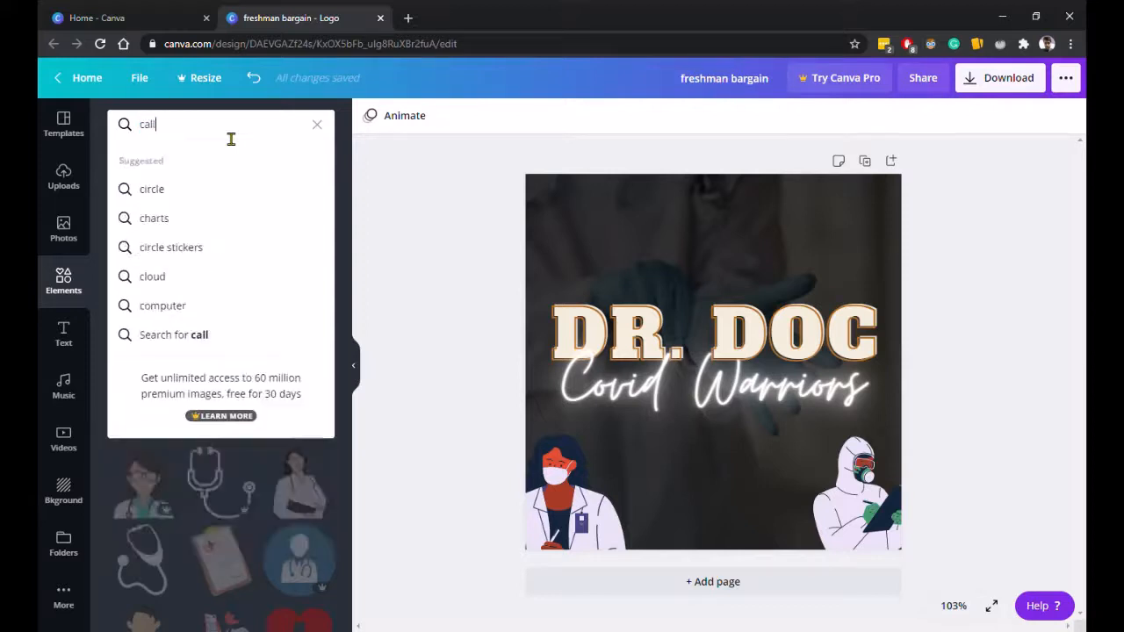
key(Return)
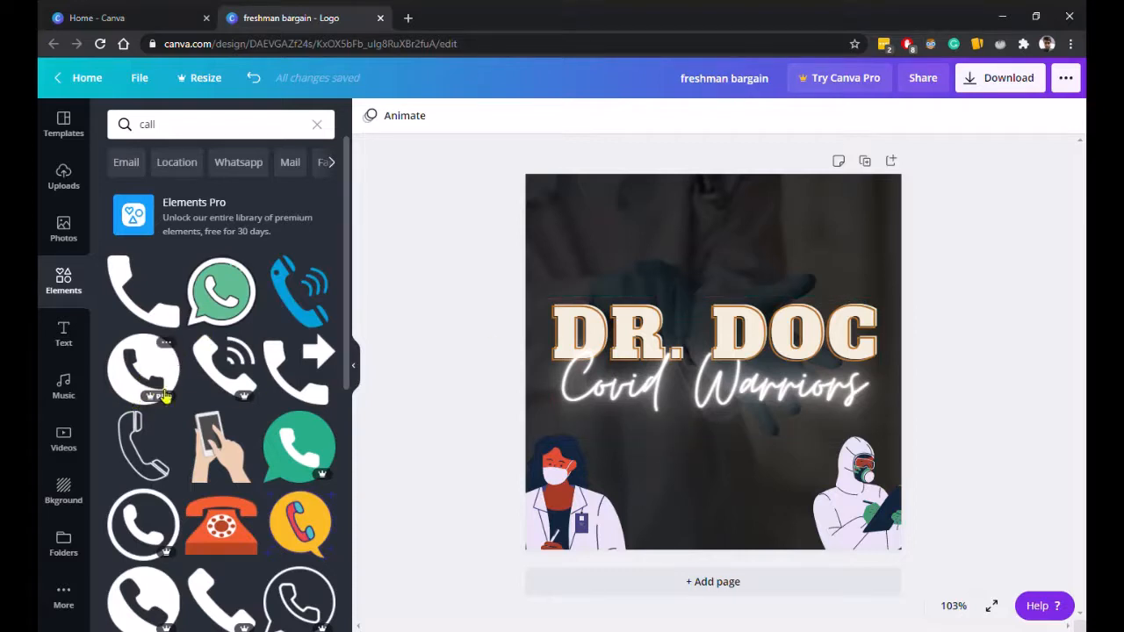
mouse_move(161, 403)
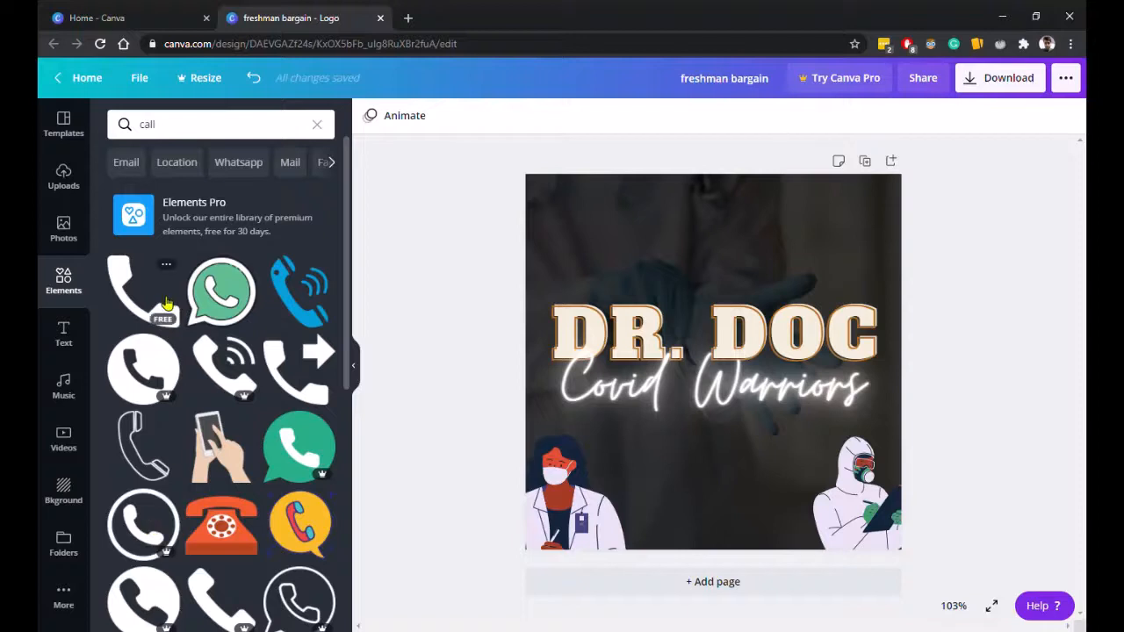
scroll(167, 303, down, 3)
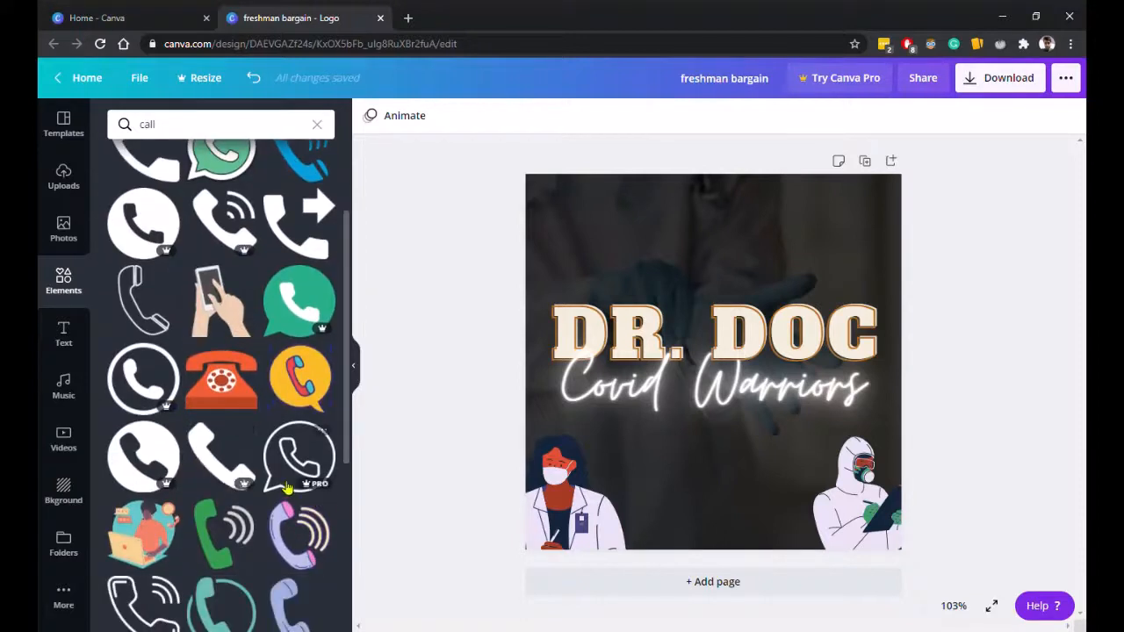
scroll(289, 483, down, 1)
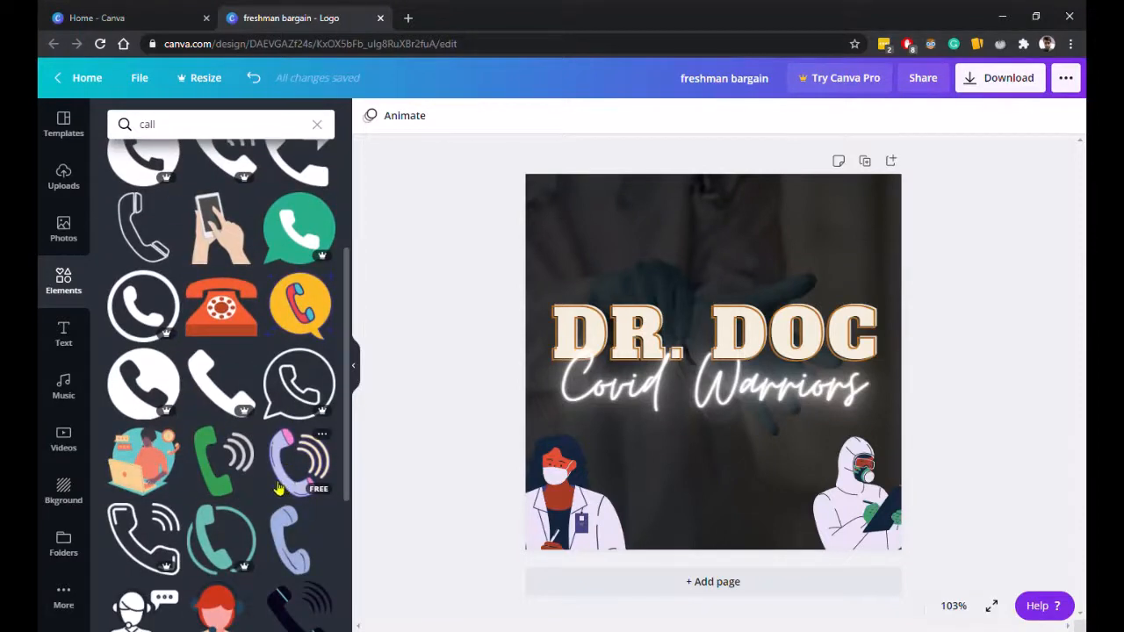
scroll(277, 488, down, 3)
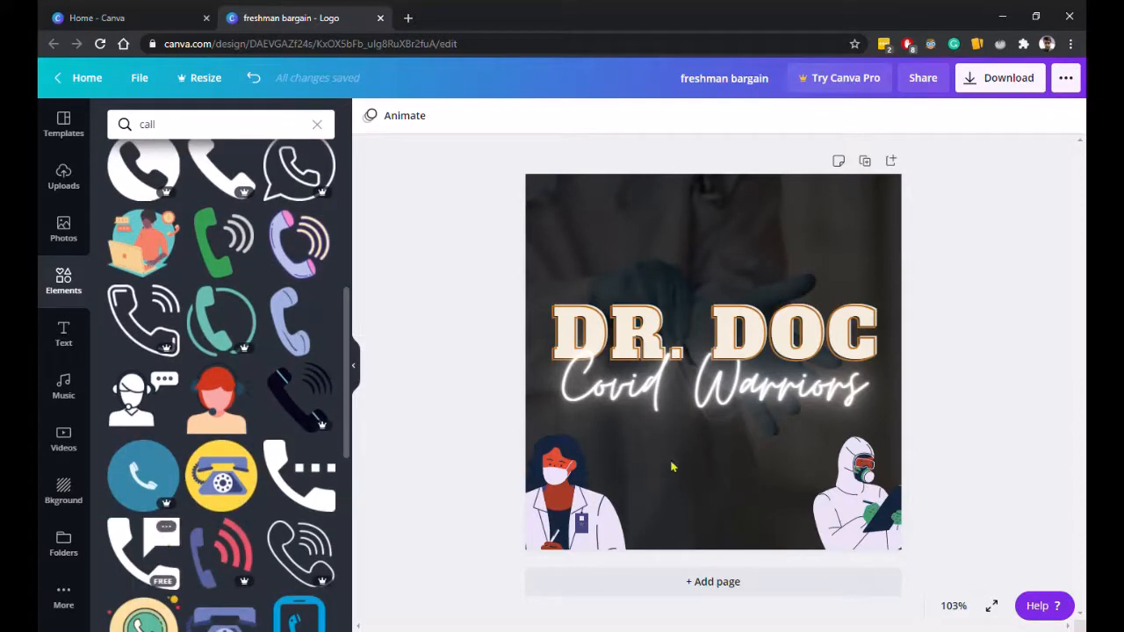
Try adding a cream phone icon and a black phone icon below the title, deleting each.
drag(709, 458, 700, 564)
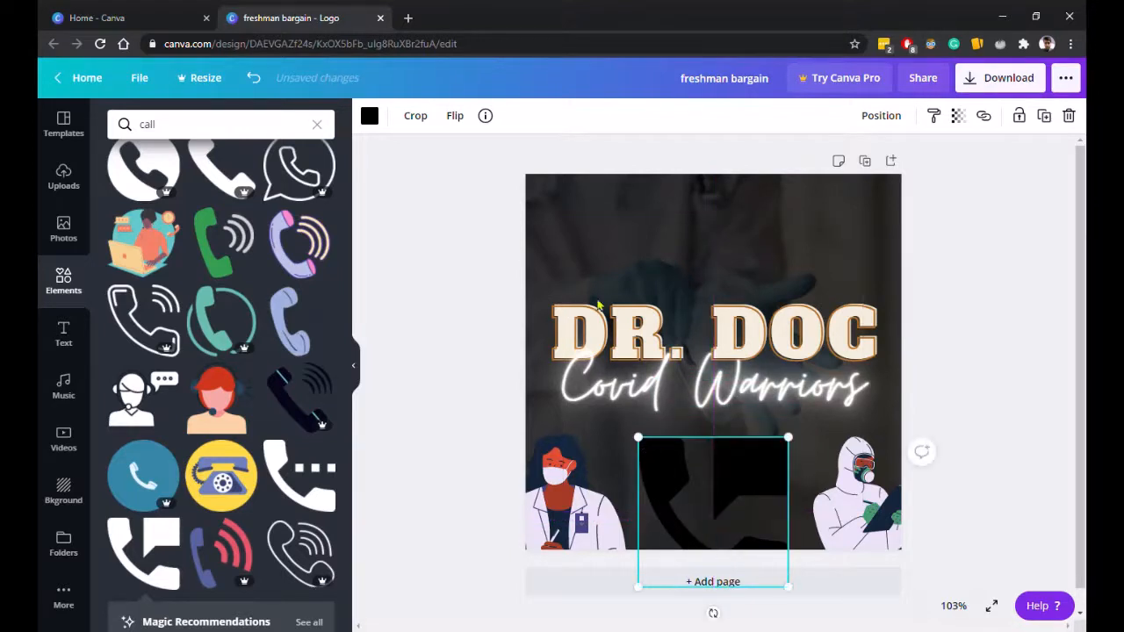
click(370, 116)
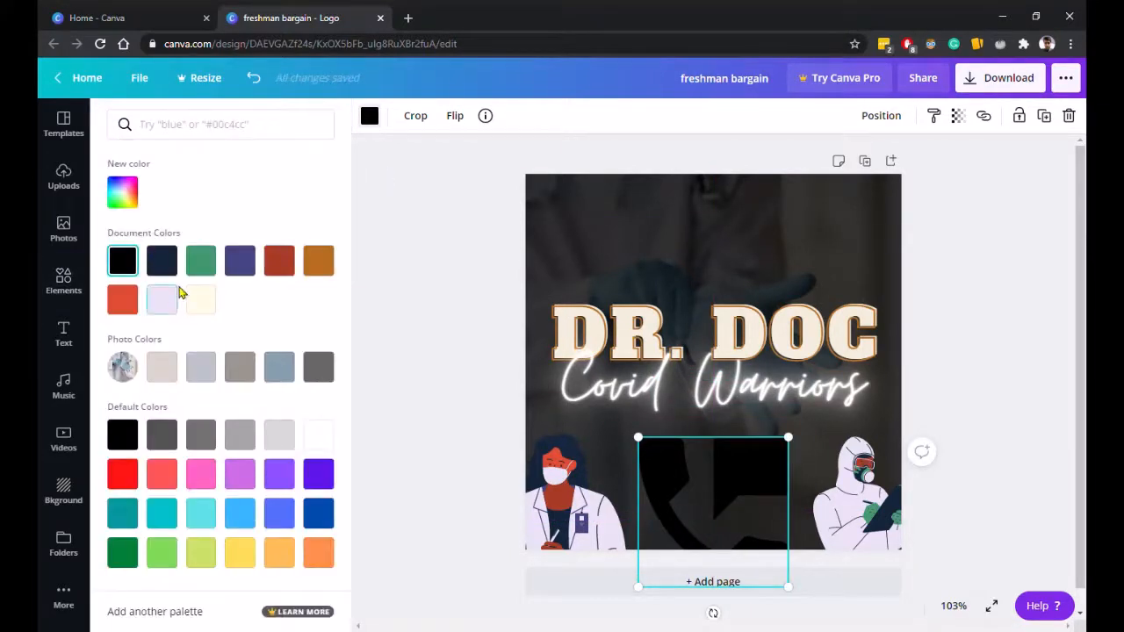
click(200, 299)
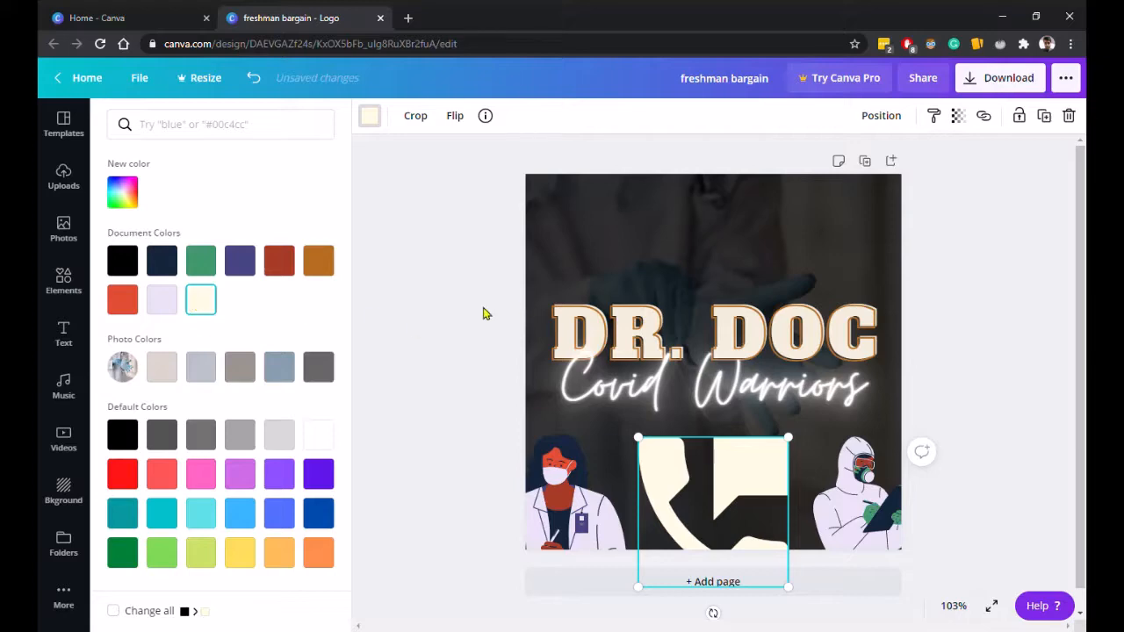
key(Delete)
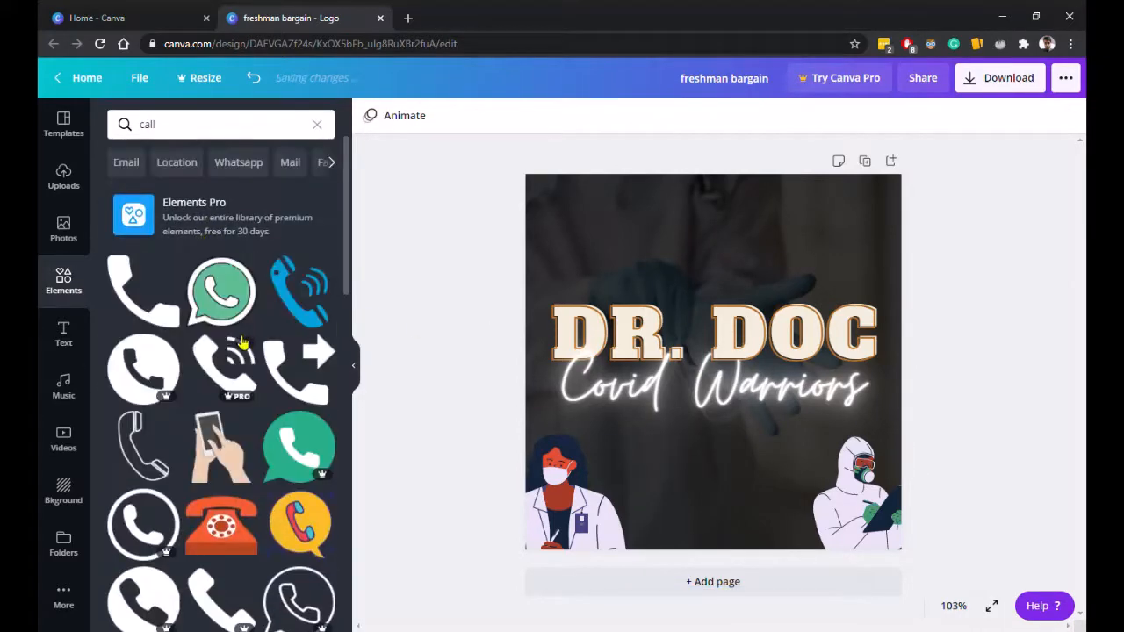
click(143, 294)
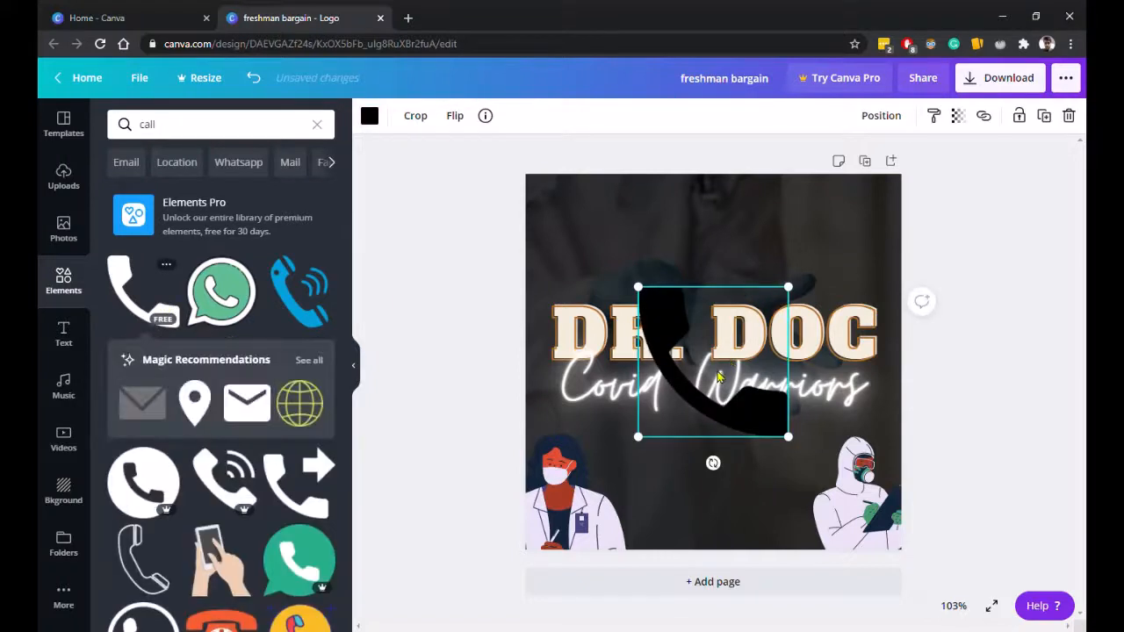
drag(718, 375, 735, 504)
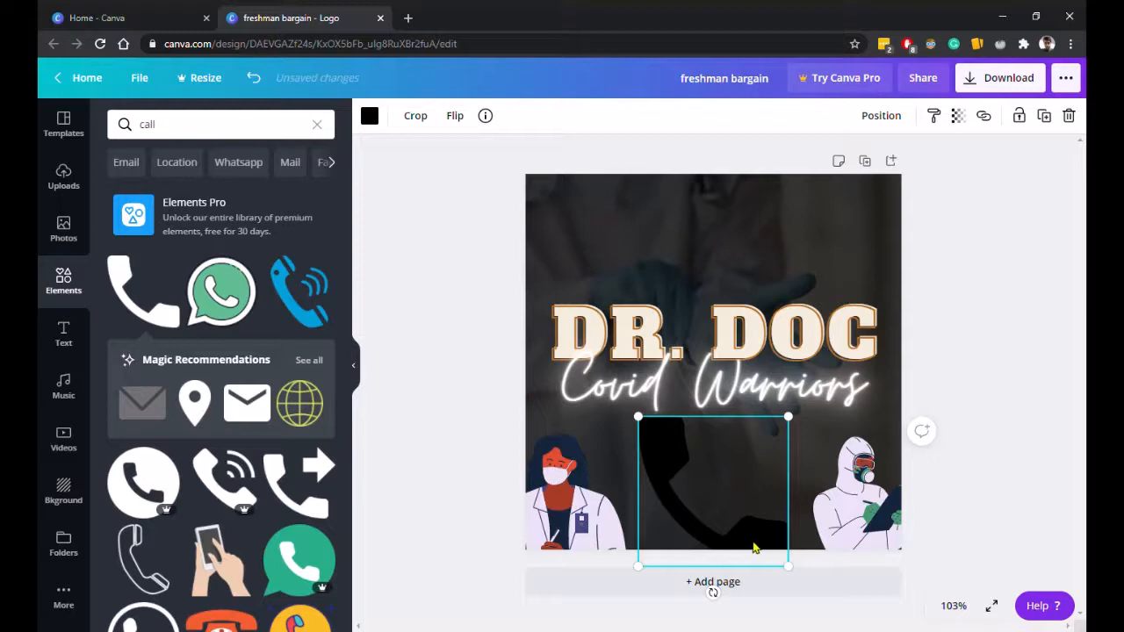
key(Delete)
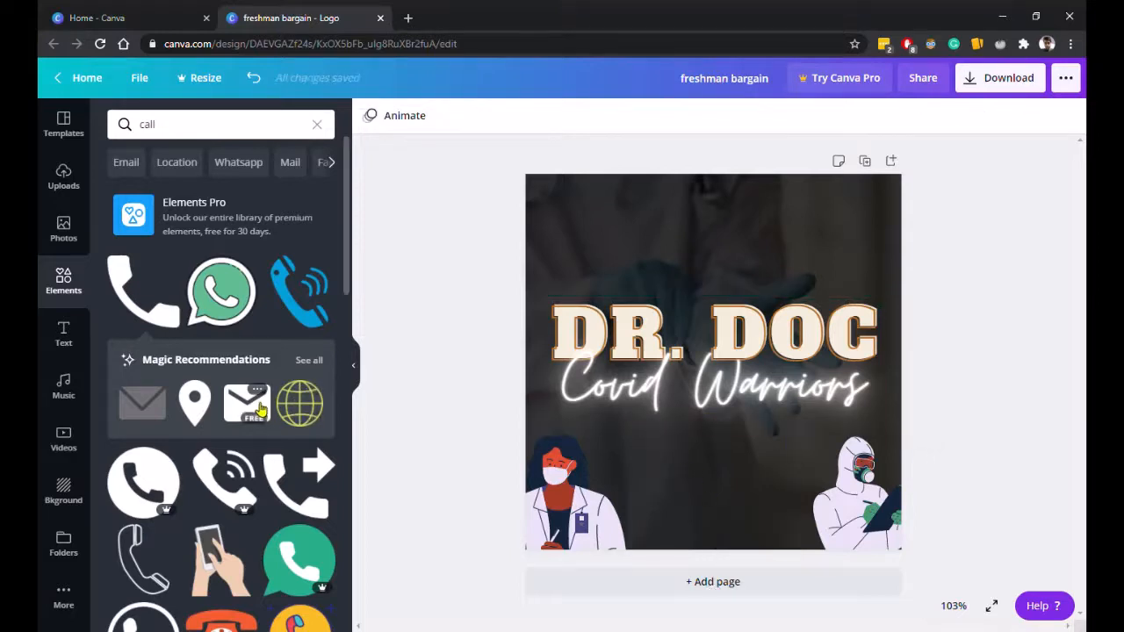
Try a light lavender envelope icon centered between the doctors, then delete it.
click(259, 409)
drag(726, 383, 720, 532)
drag(691, 491, 722, 482)
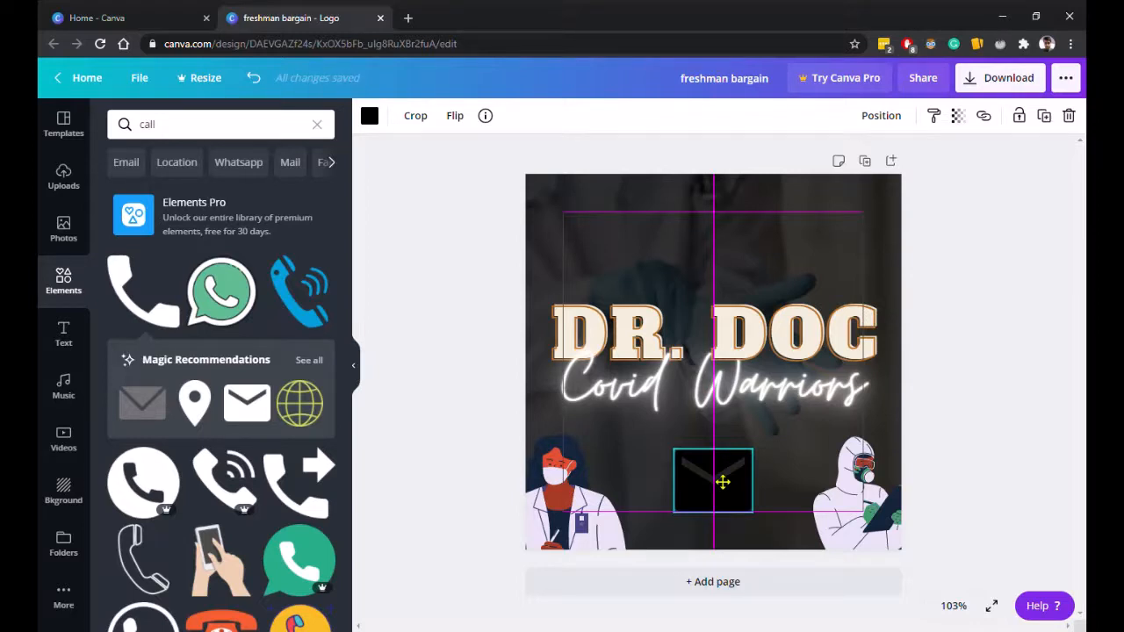
drag(722, 481, 722, 481)
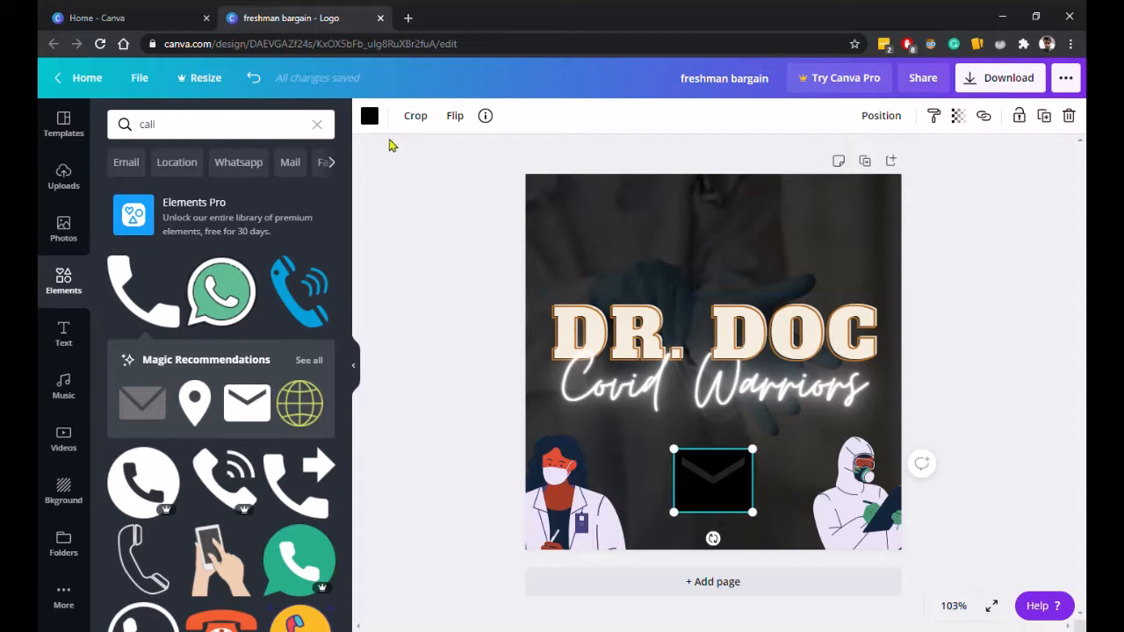
click(368, 116)
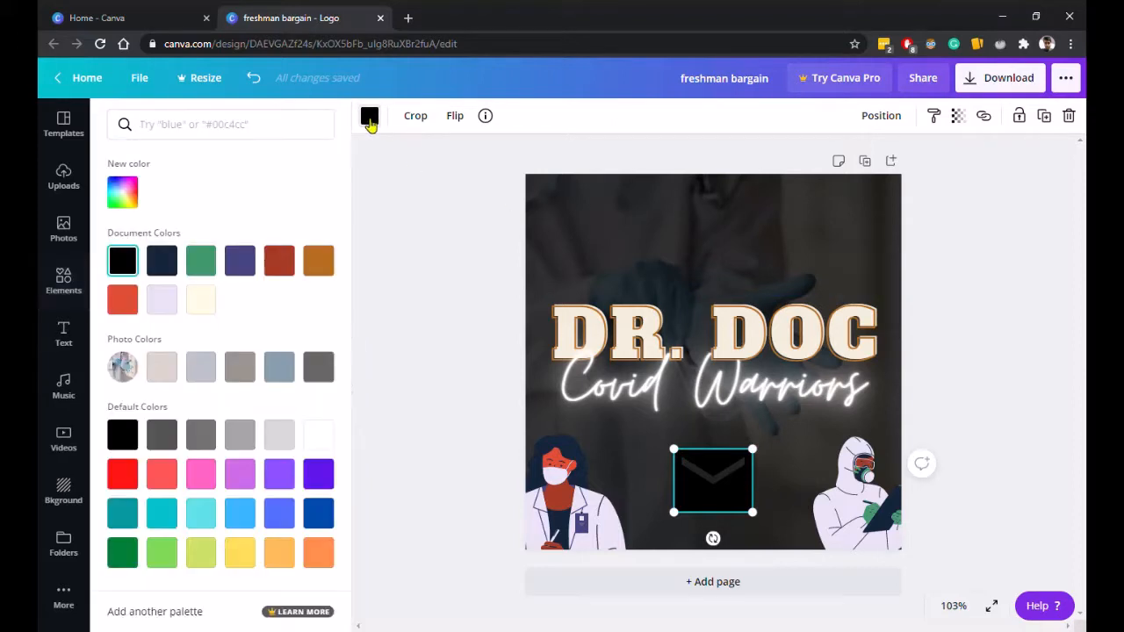
click(163, 304)
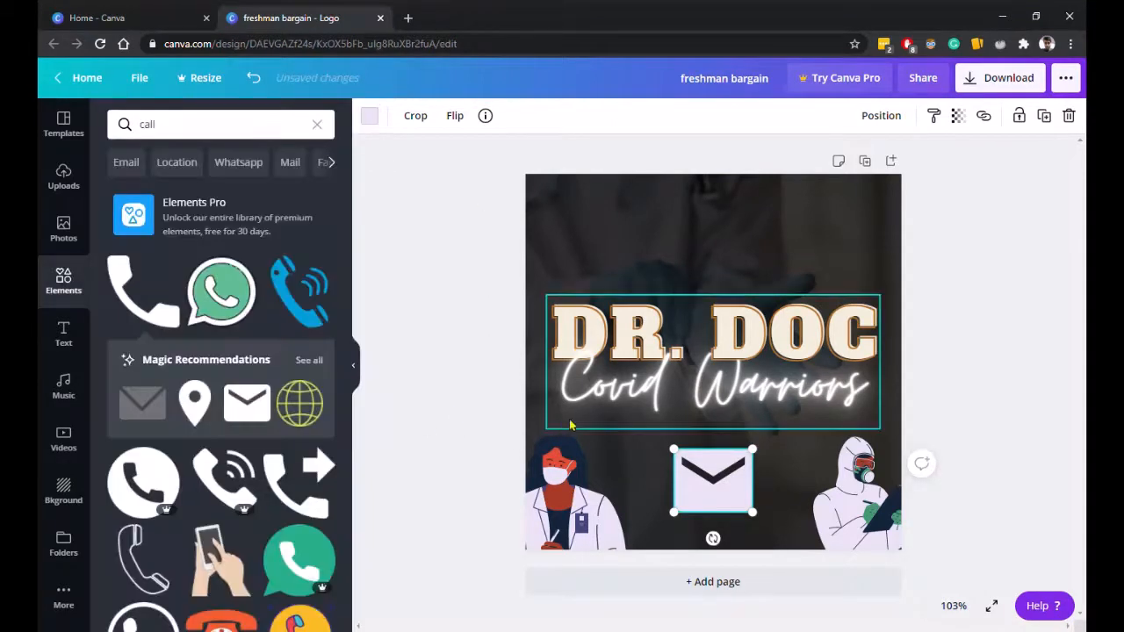
click(608, 438)
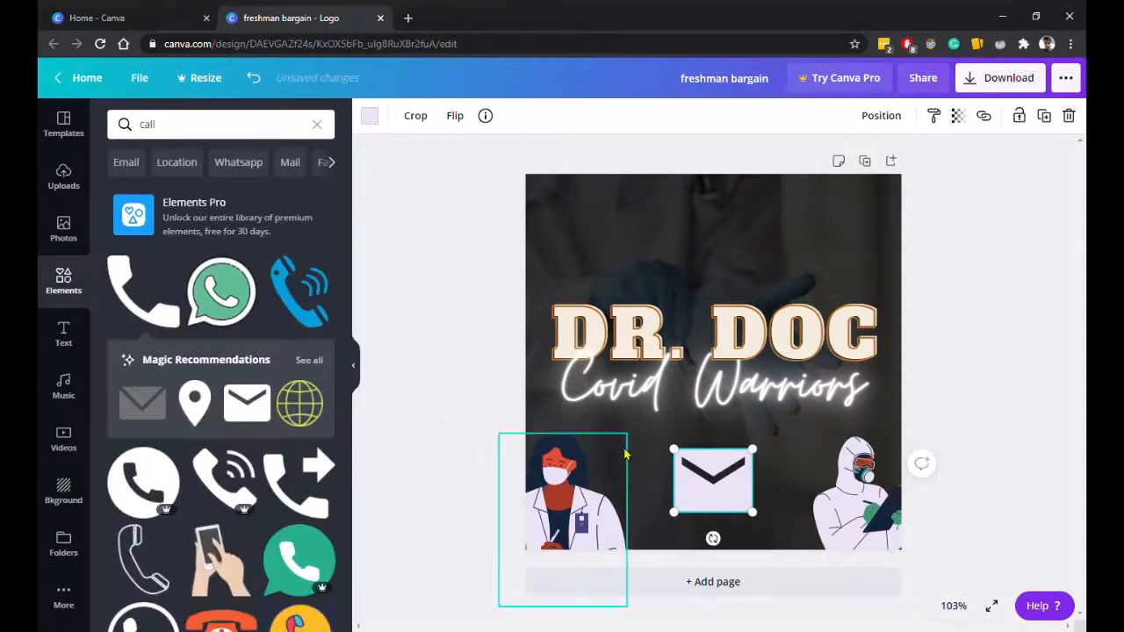
click(1009, 506)
click(736, 505)
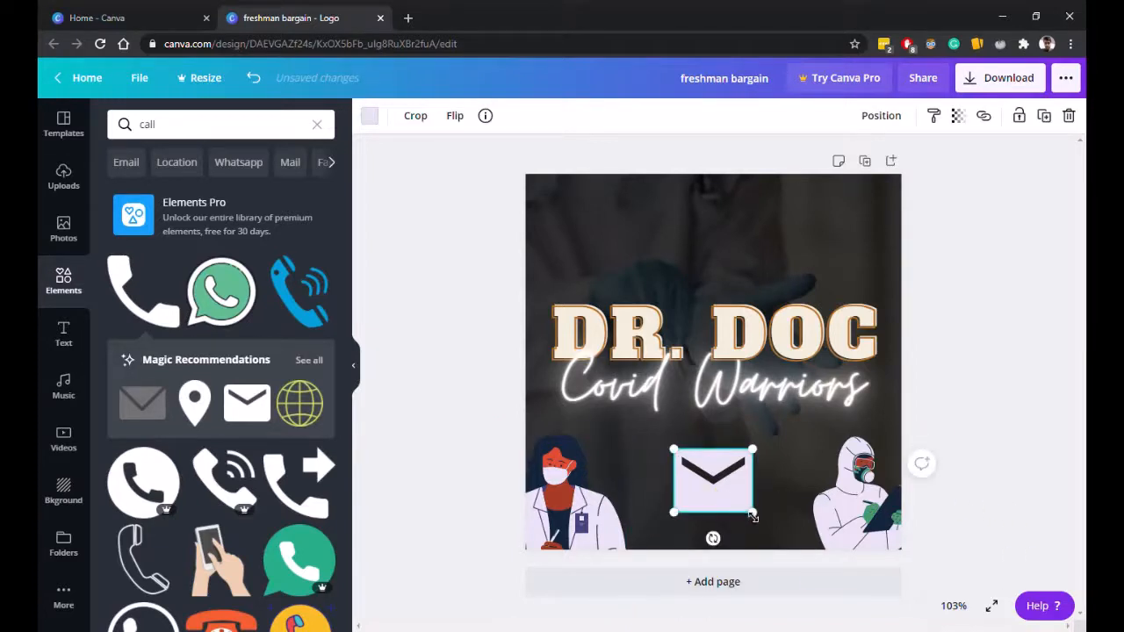
key(Delete)
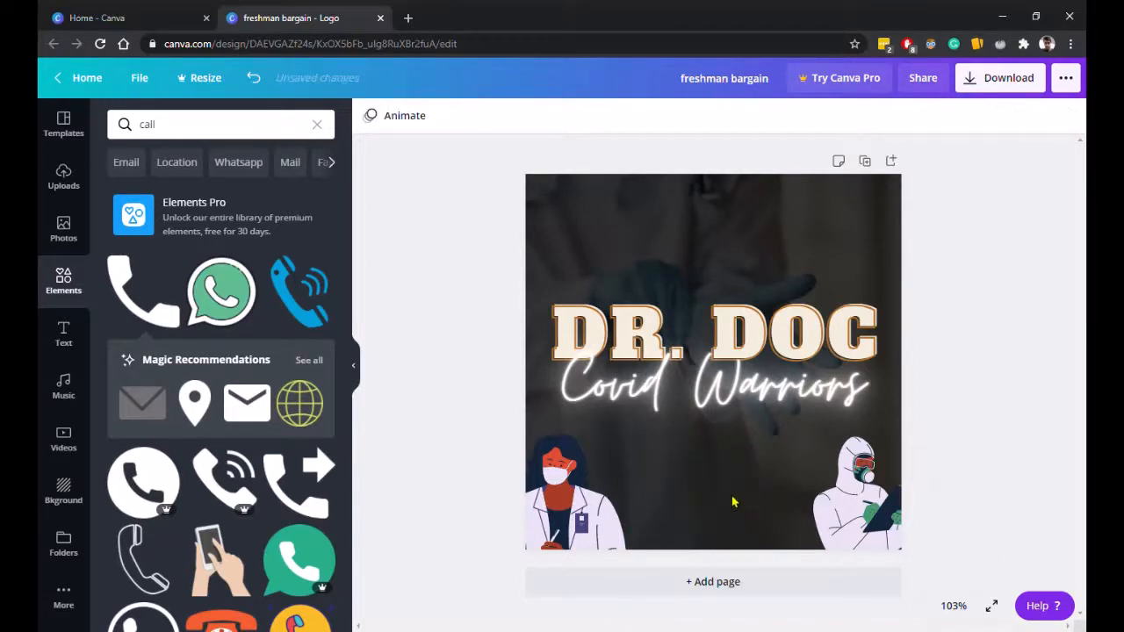
Search the elements library for doctors and scroll through the results.
click(202, 133)
click(202, 132)
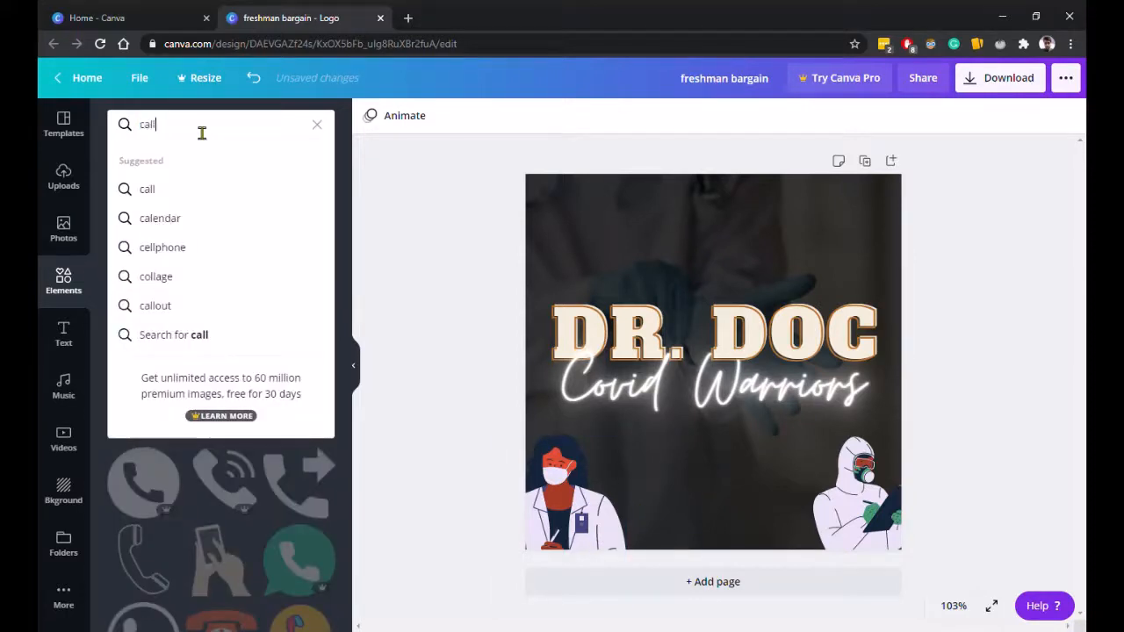
double_click(202, 132)
text(docotor)
key(Return)
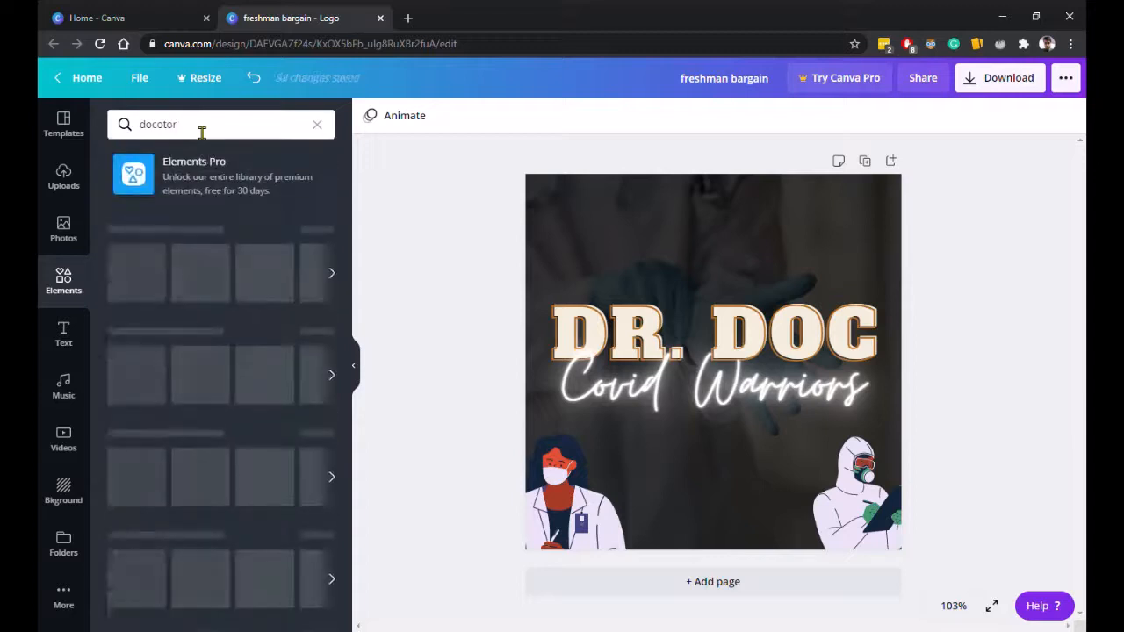
click(202, 133)
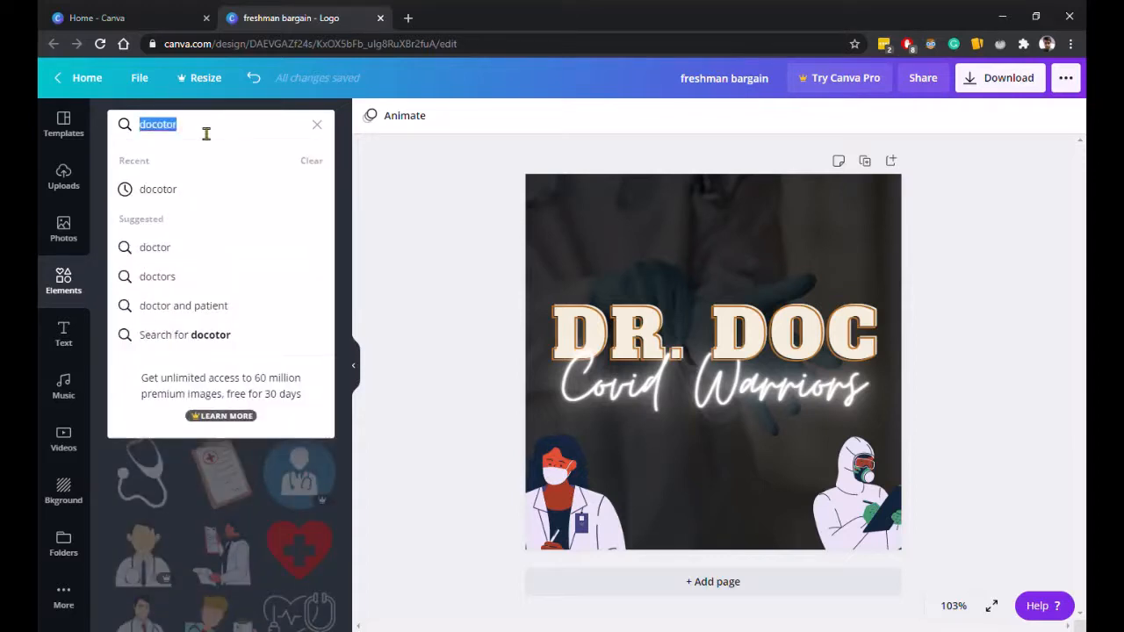
text(doctors)
key(Return)
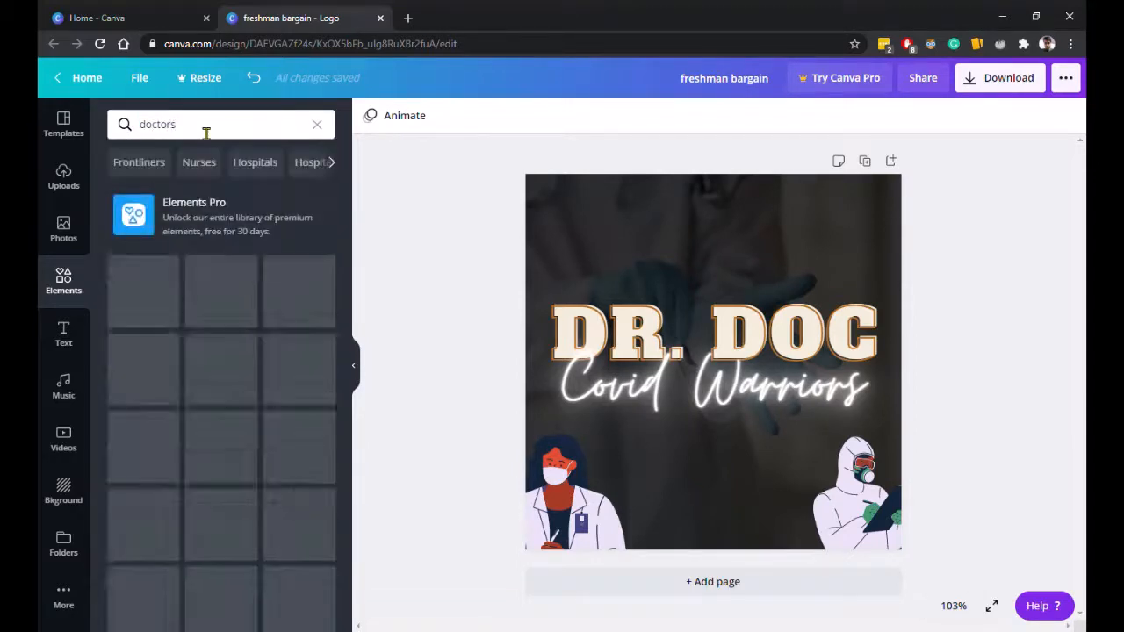
click(196, 131)
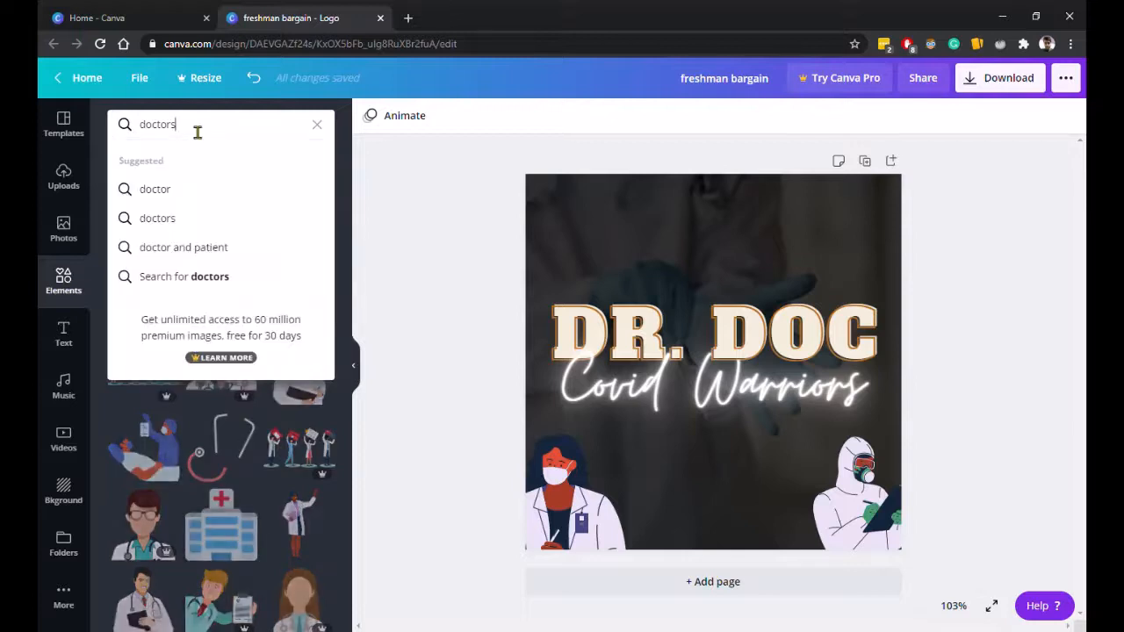
click(404, 170)
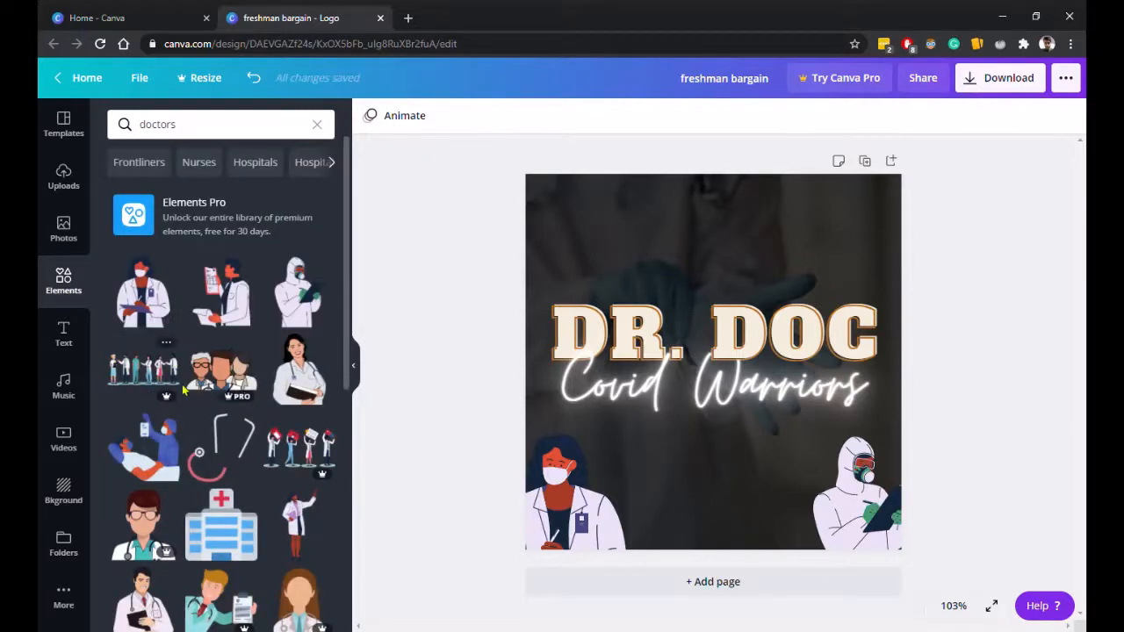
scroll(198, 404, down, 2)
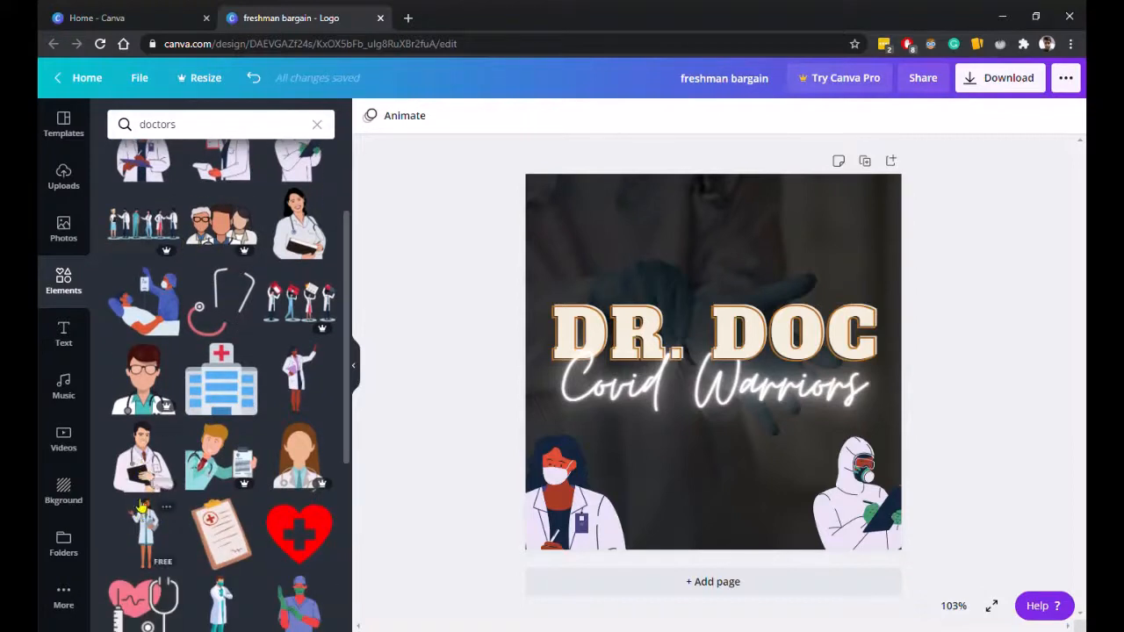
Add the male doctor-with-clipboard illustration and place it at the bottom between the female doctor and the hazmat doctor.
click(147, 470)
drag(730, 421, 733, 551)
drag(597, 529, 646, 530)
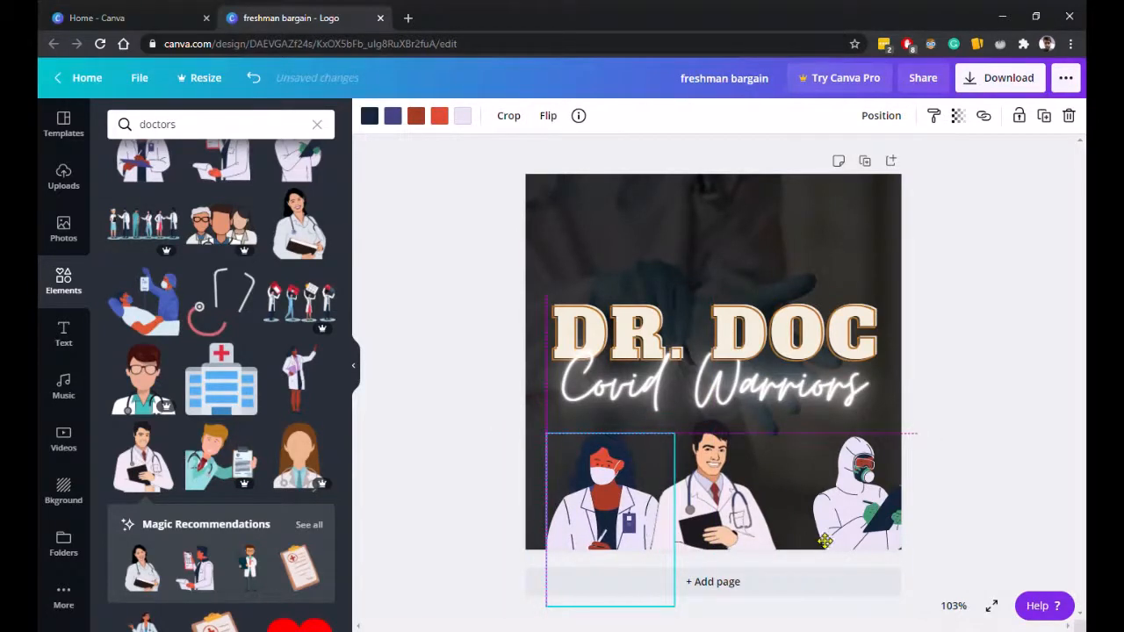
drag(856, 537, 815, 541)
drag(809, 539, 808, 539)
Enlarge the central male doctor to about 193 × 231 and overlap the three doctors closely along the bottom edge.
click(727, 506)
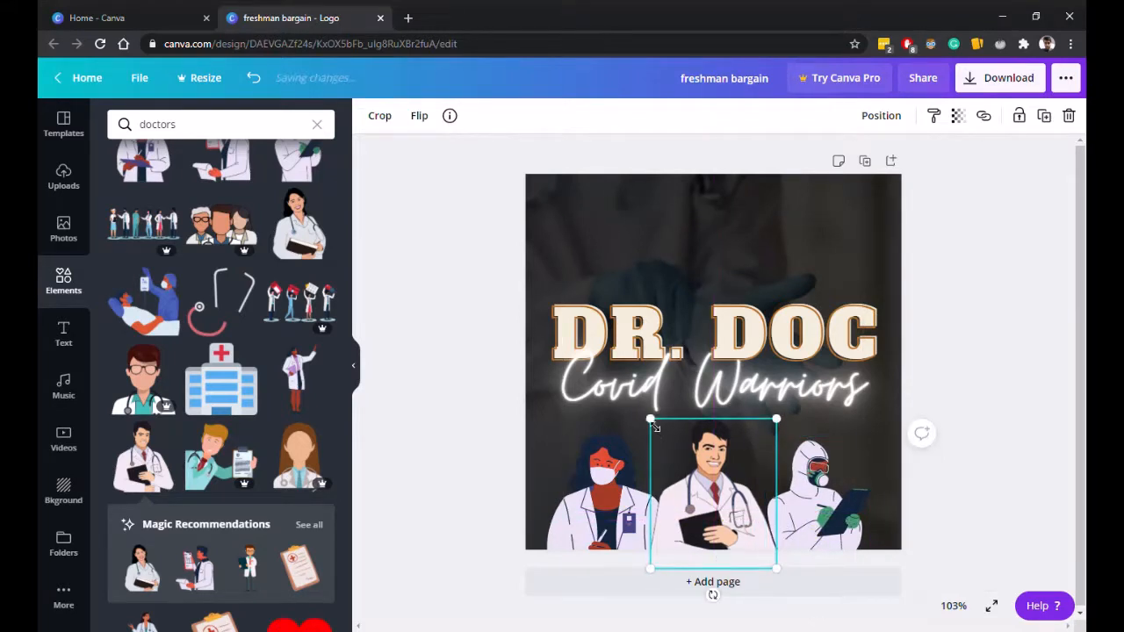
drag(650, 419, 635, 401)
drag(719, 461, 729, 470)
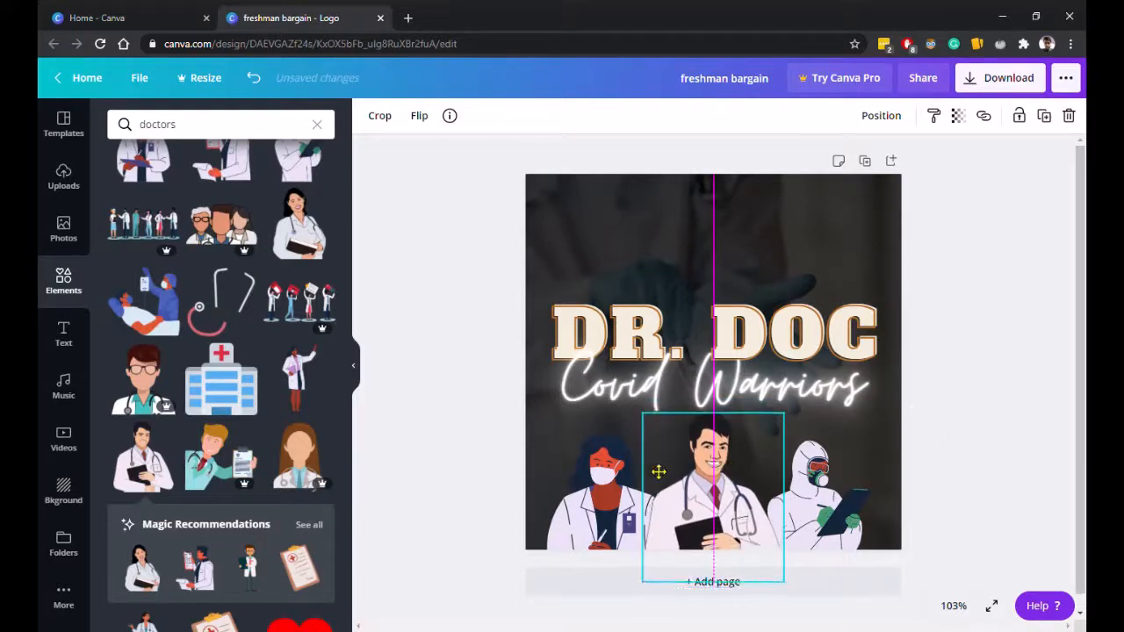
drag(616, 483, 629, 496)
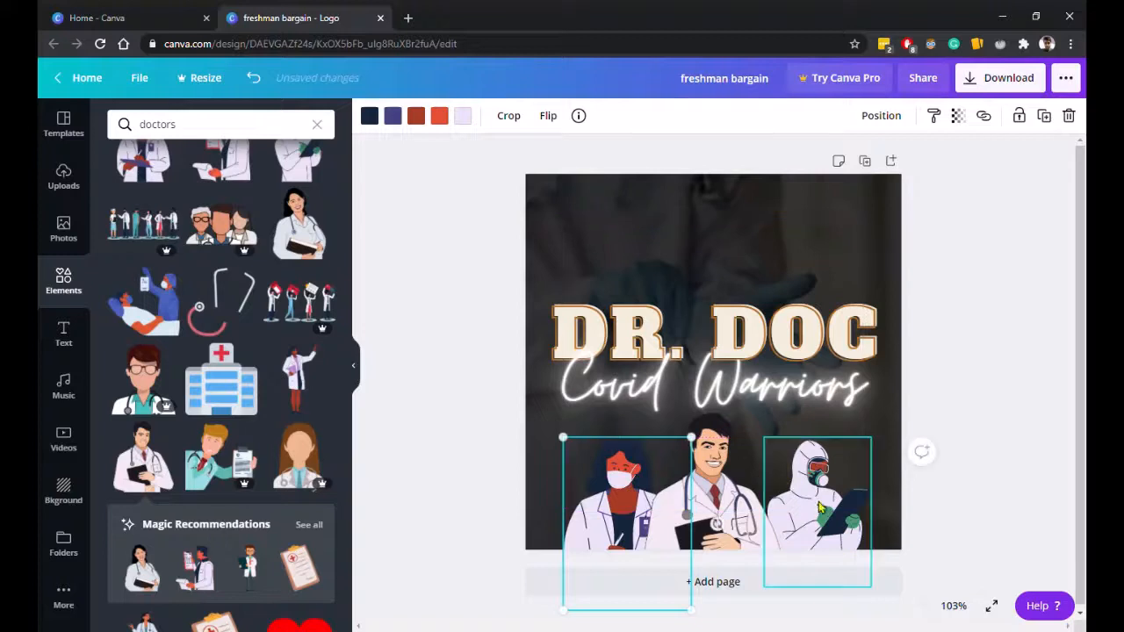
drag(830, 519, 809, 519)
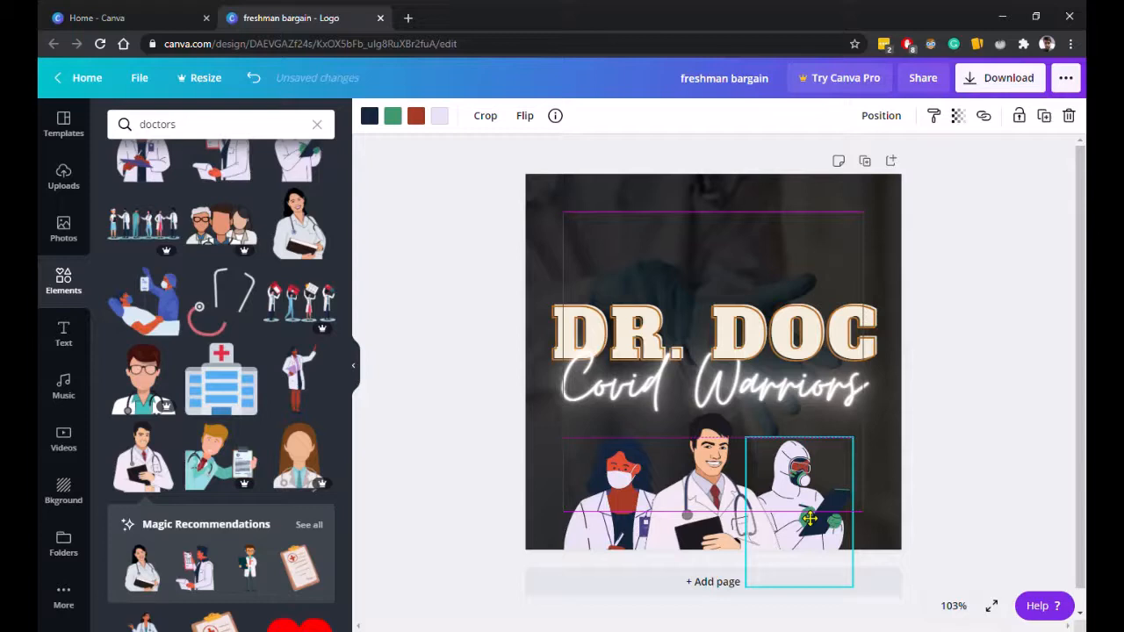
drag(809, 519, 809, 519)
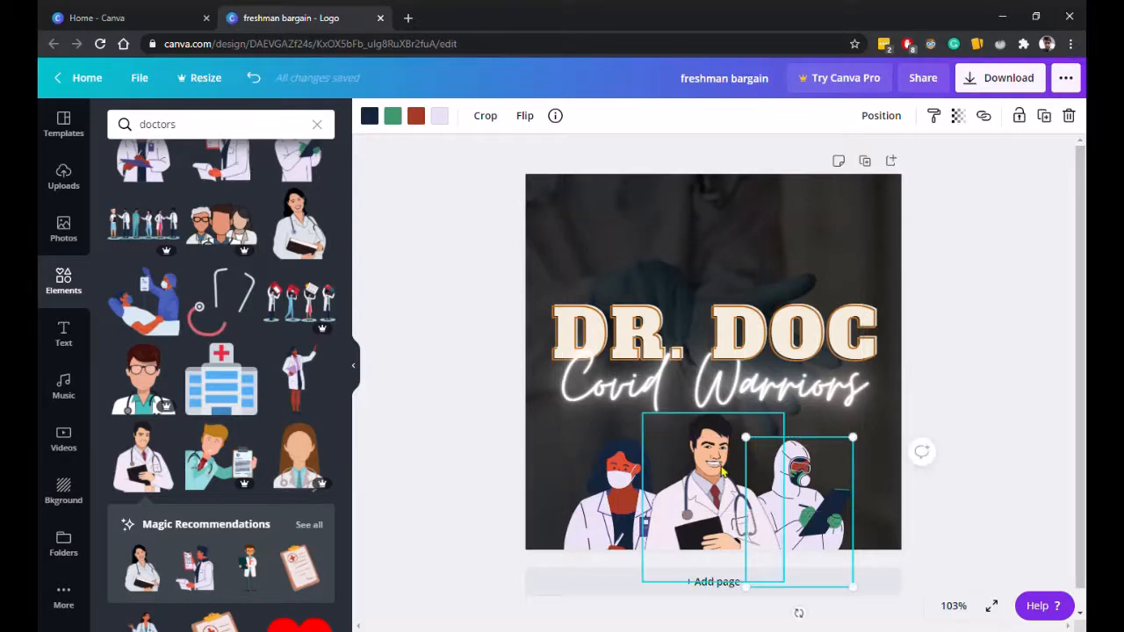
click(955, 499)
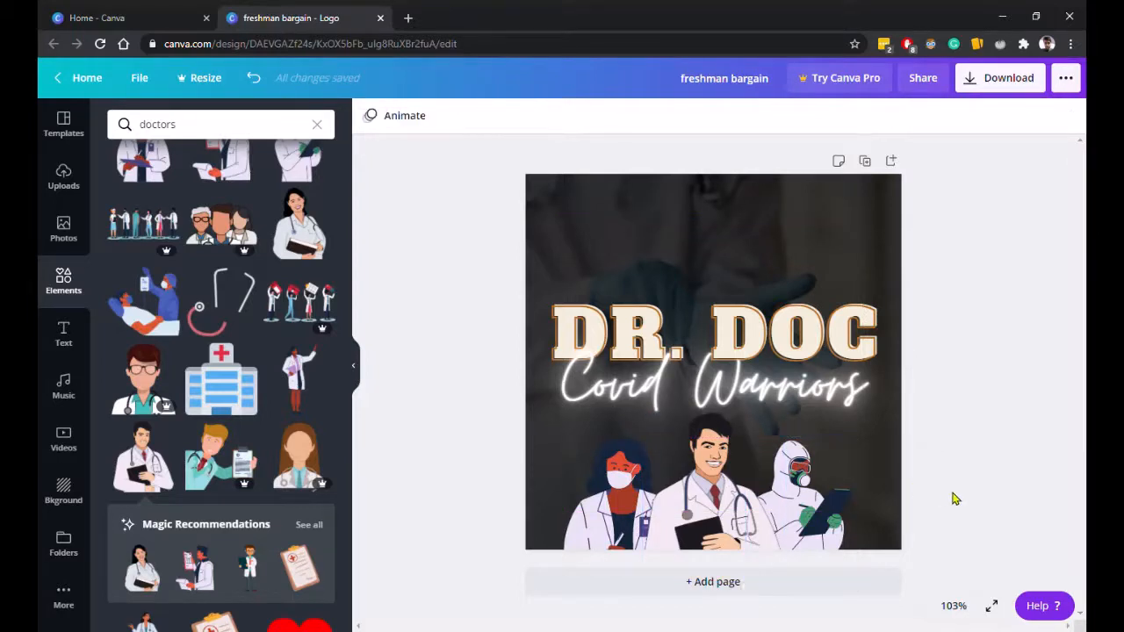
click(695, 475)
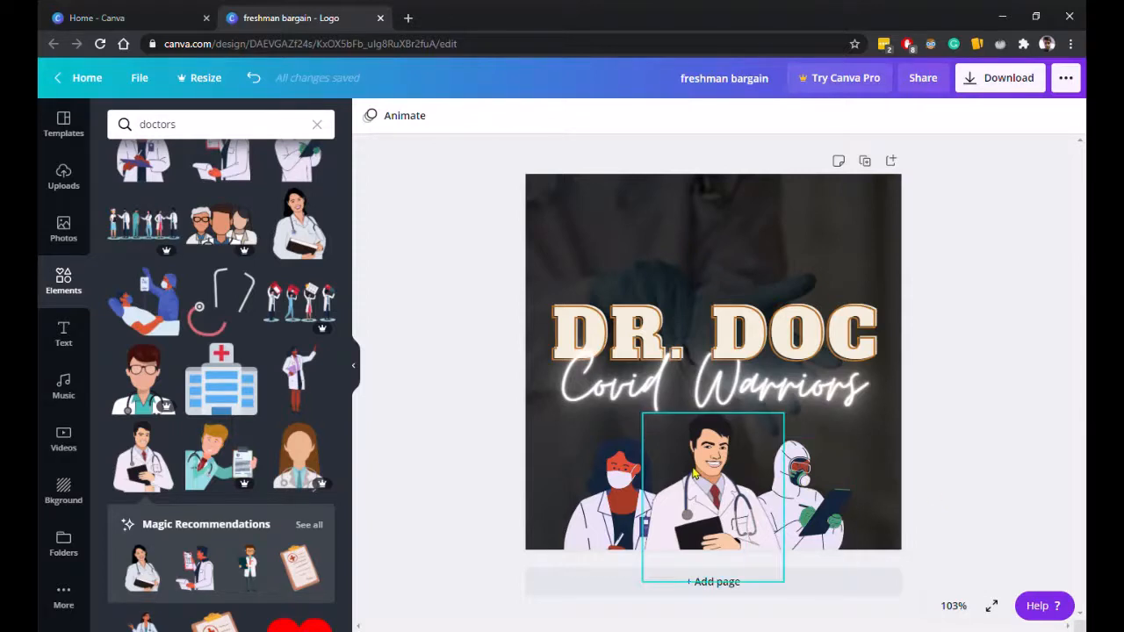
click(648, 425)
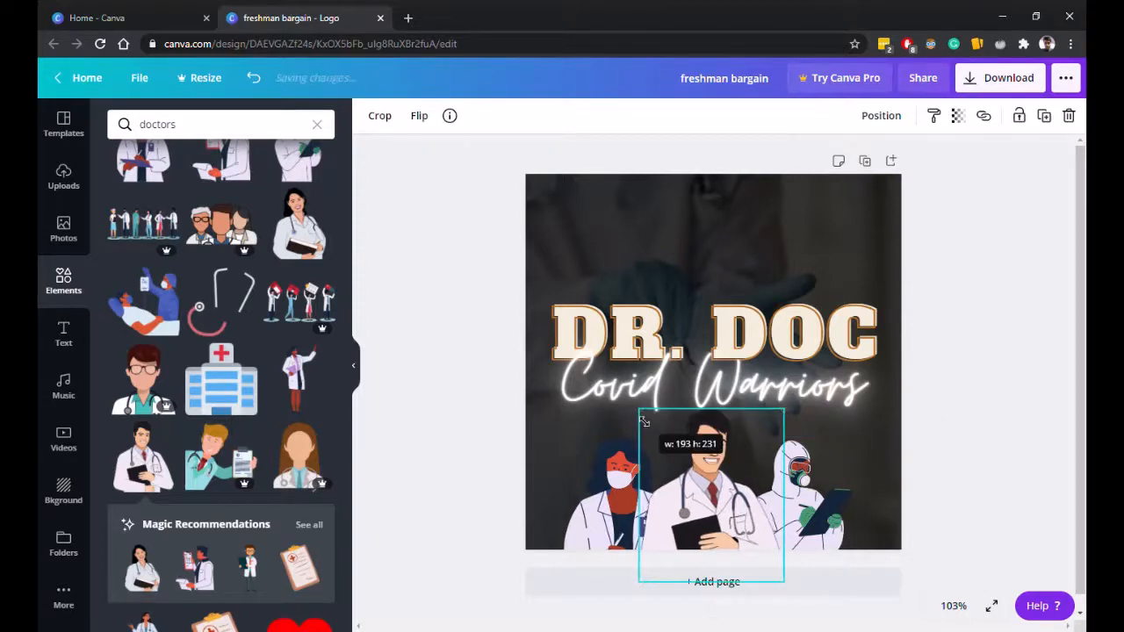
click(1009, 472)
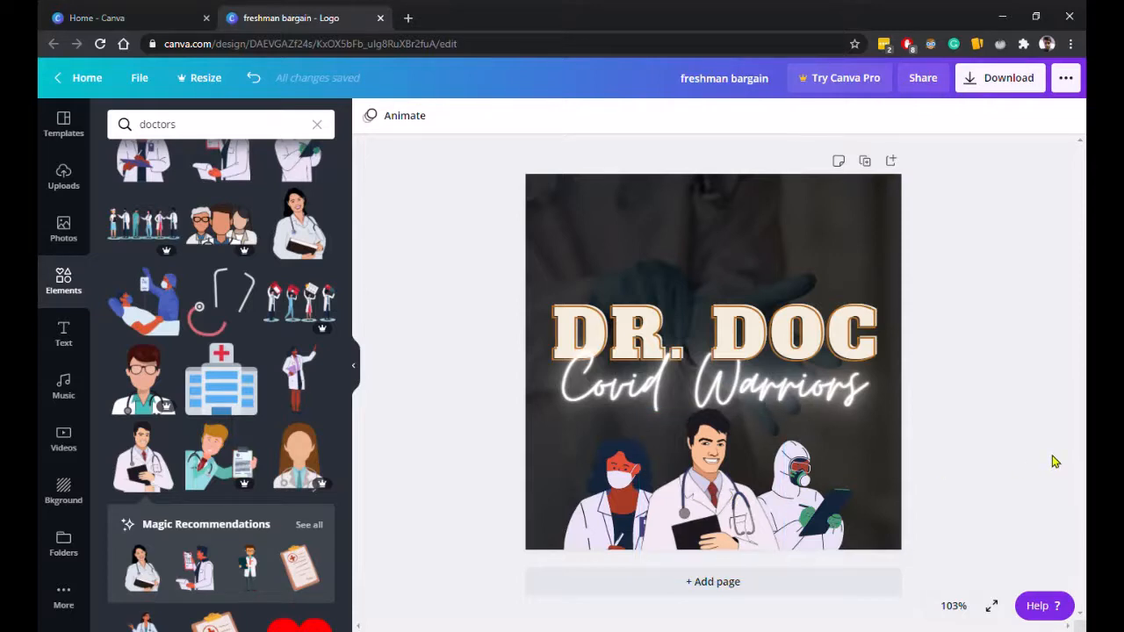
Rename the design as drdoc.
click(141, 79)
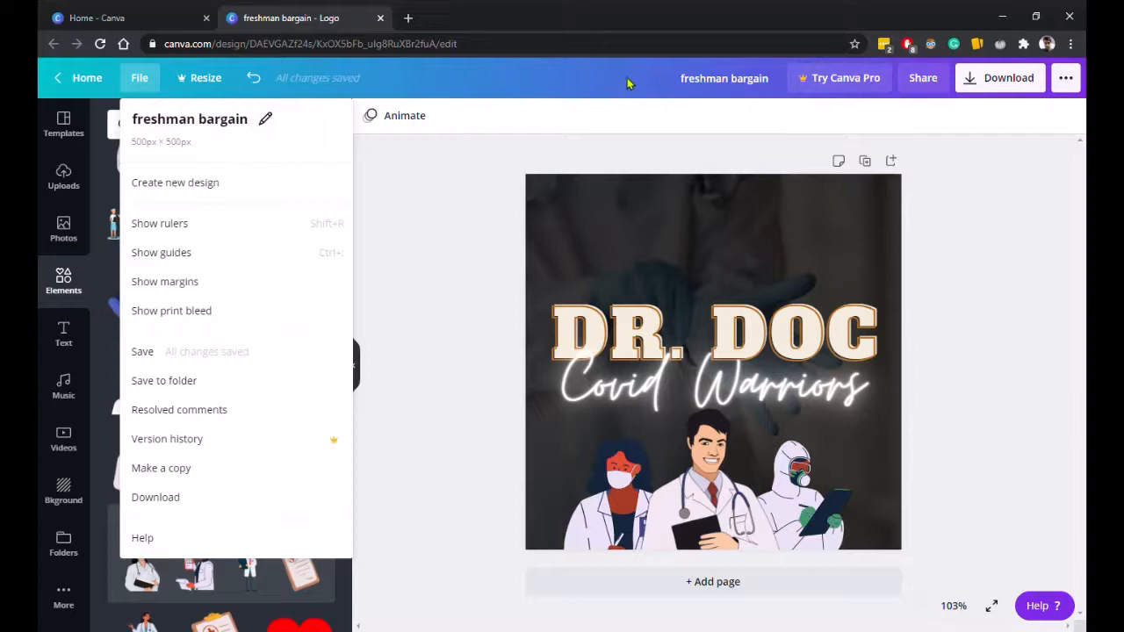
click(700, 81)
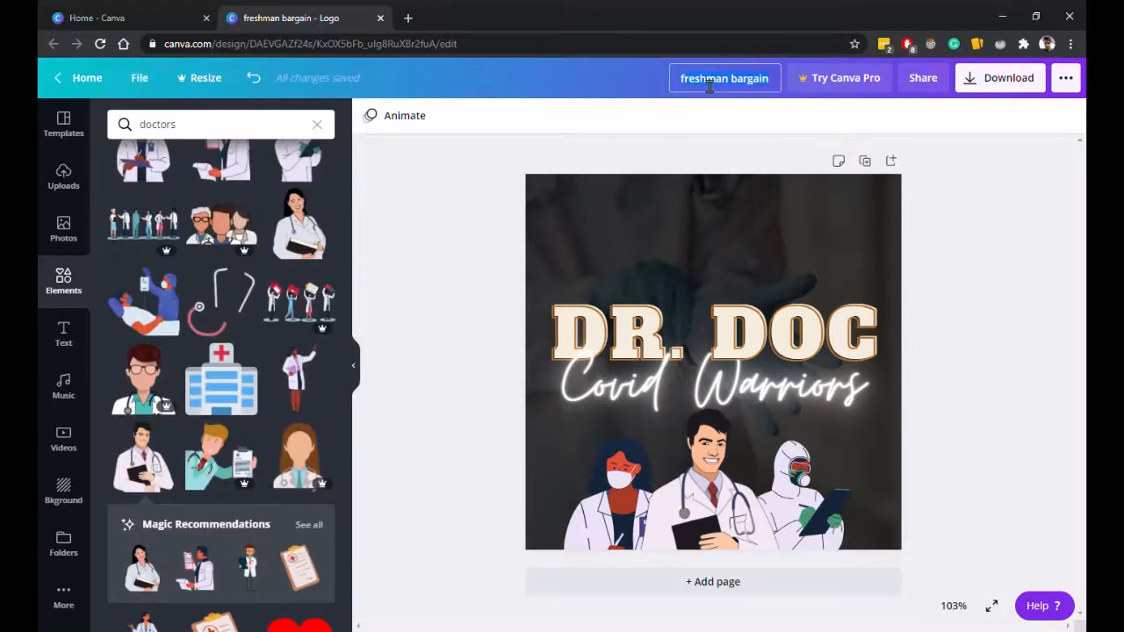
key(BackSpace)
text(drdoc)
key(Return)
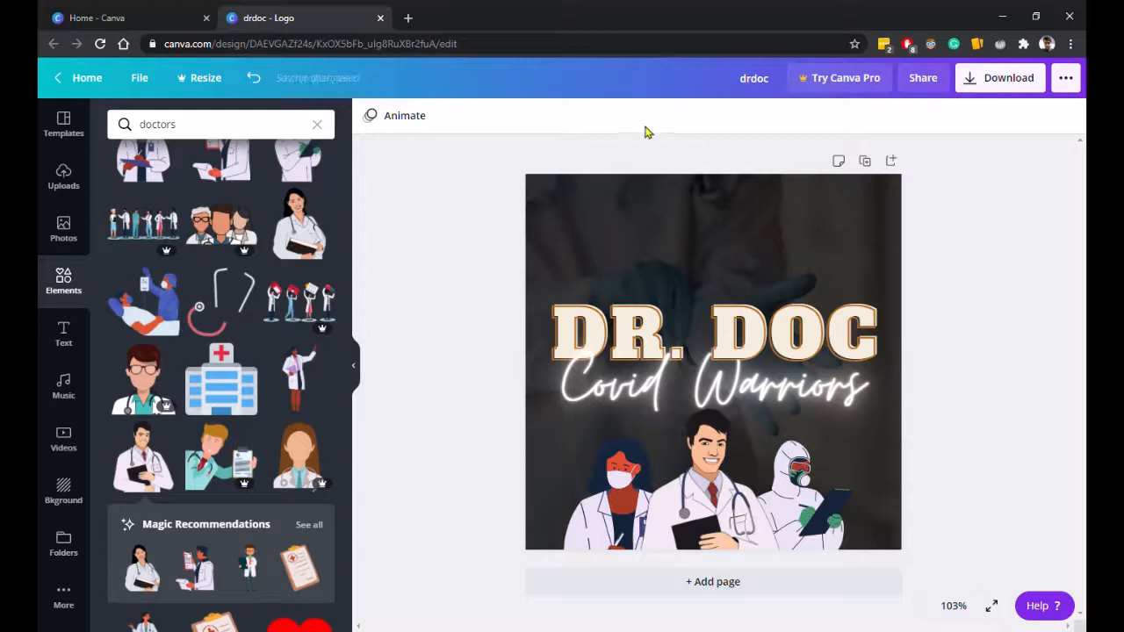
Download the logo as a PNG file and dismiss the print suggestion pop-up.
click(1006, 77)
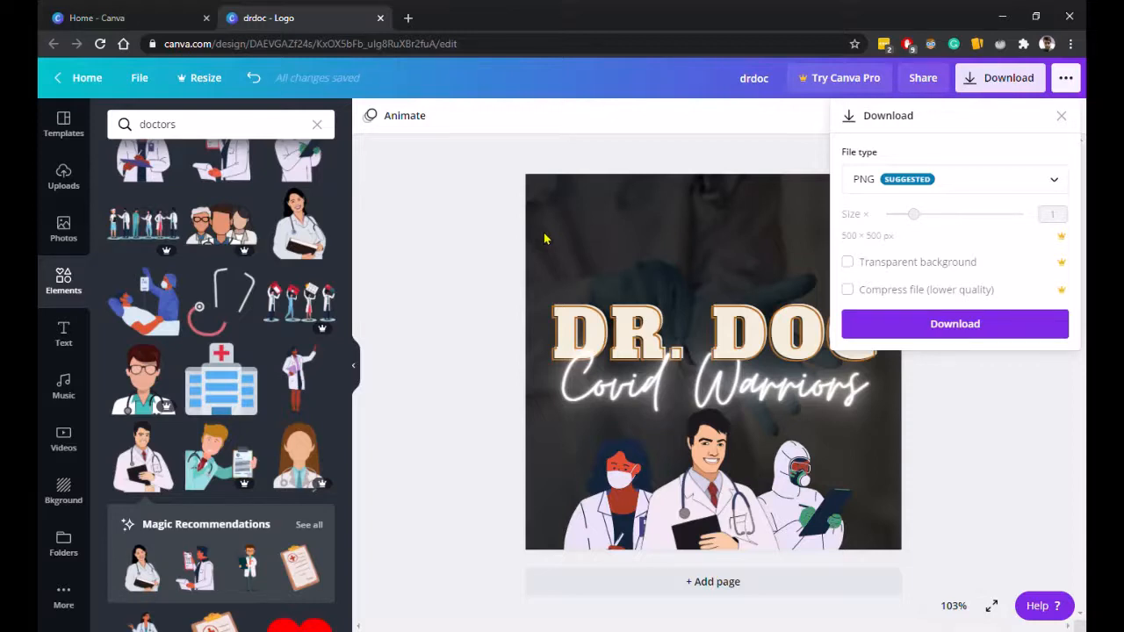
click(922, 174)
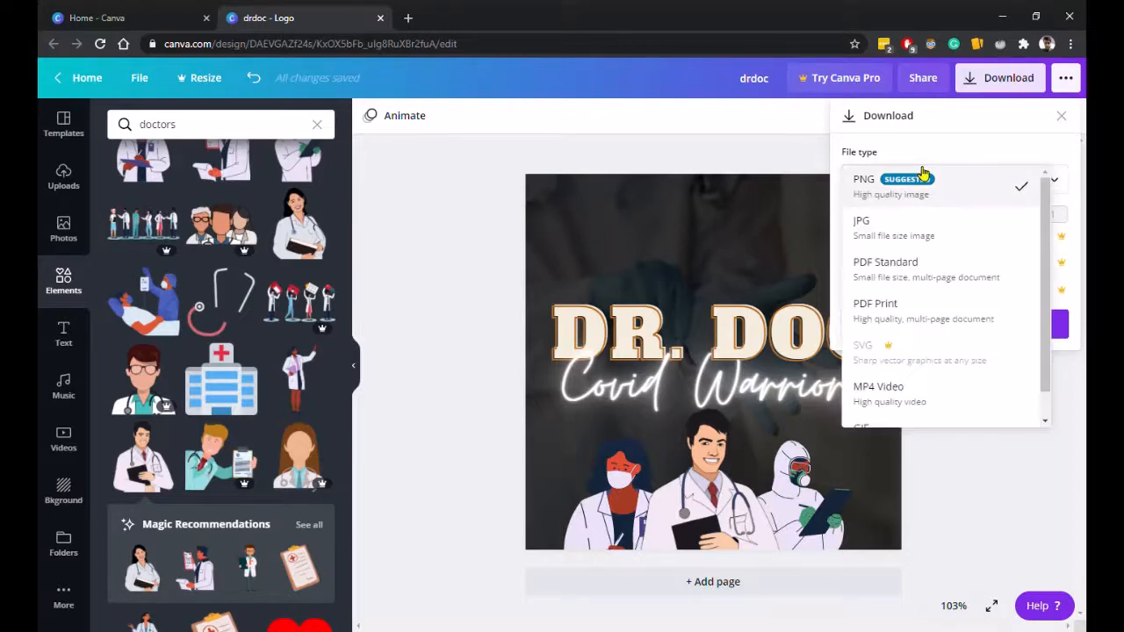
click(923, 179)
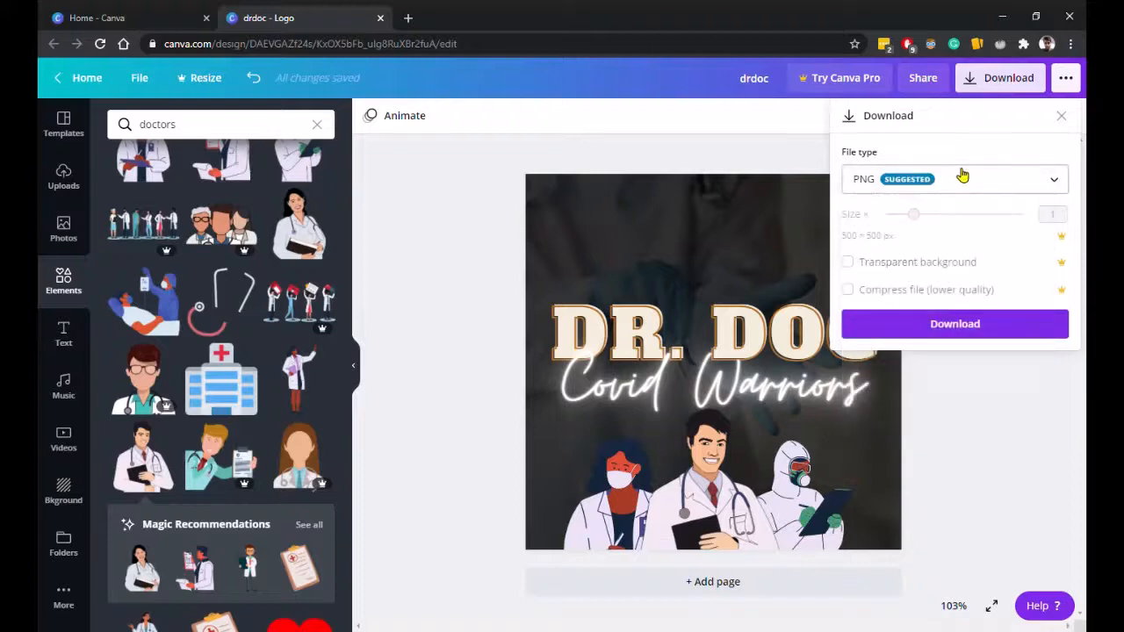
click(962, 176)
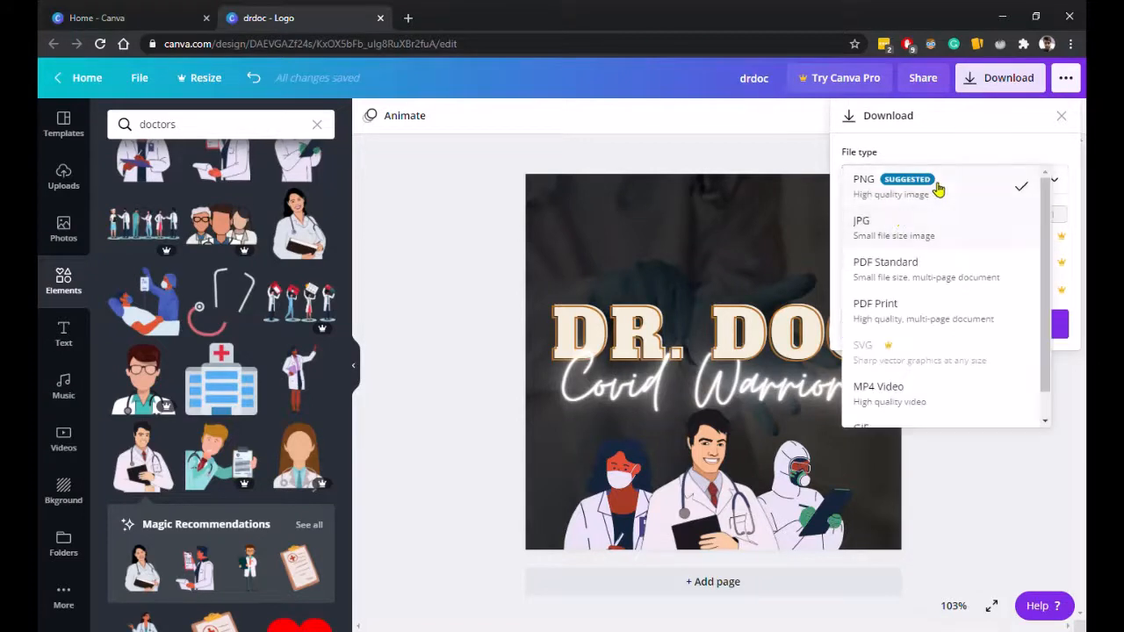
click(888, 202)
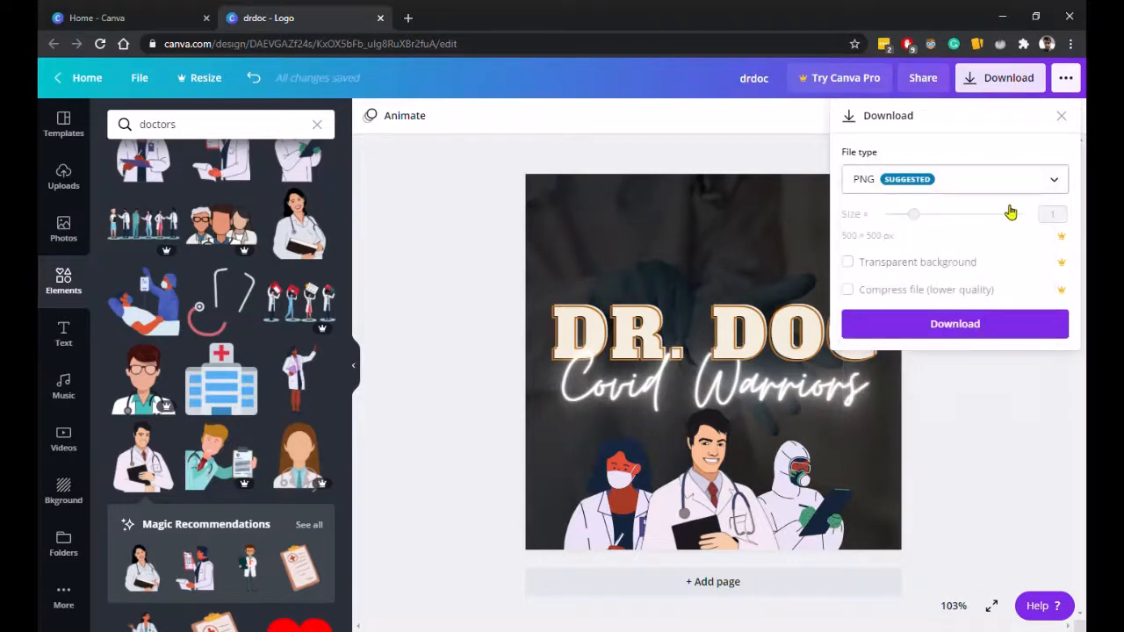
click(936, 327)
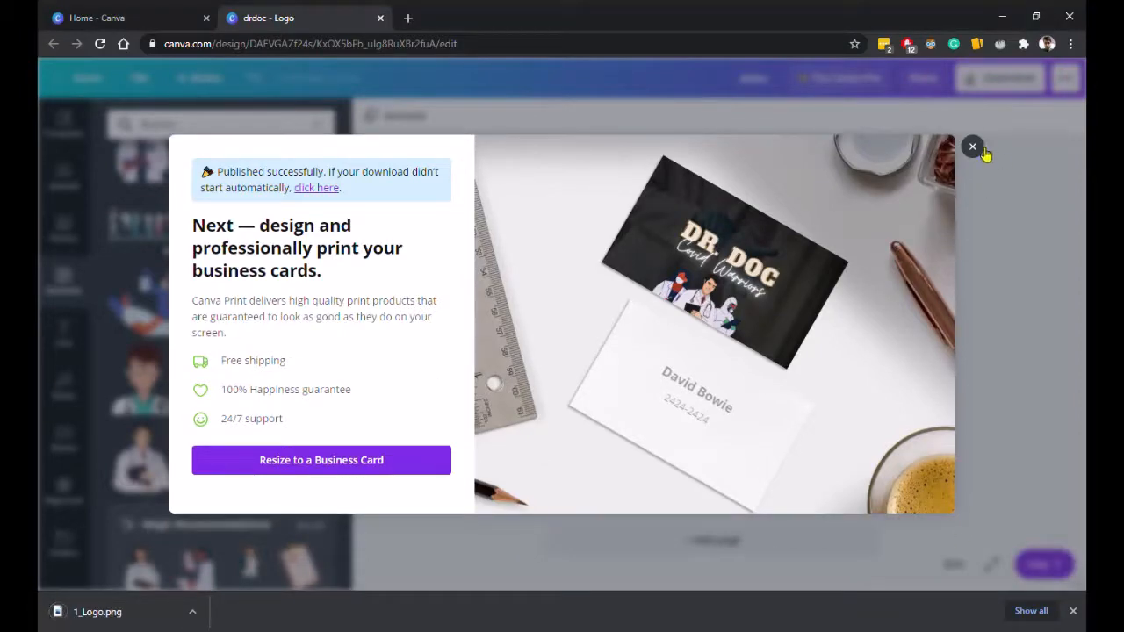
click(975, 147)
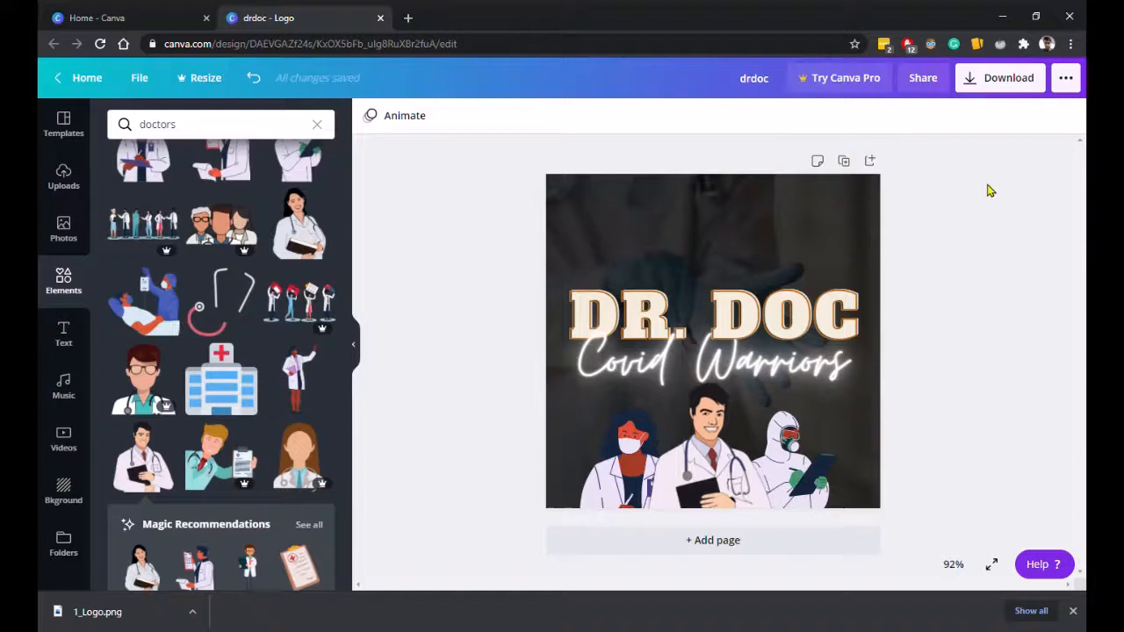